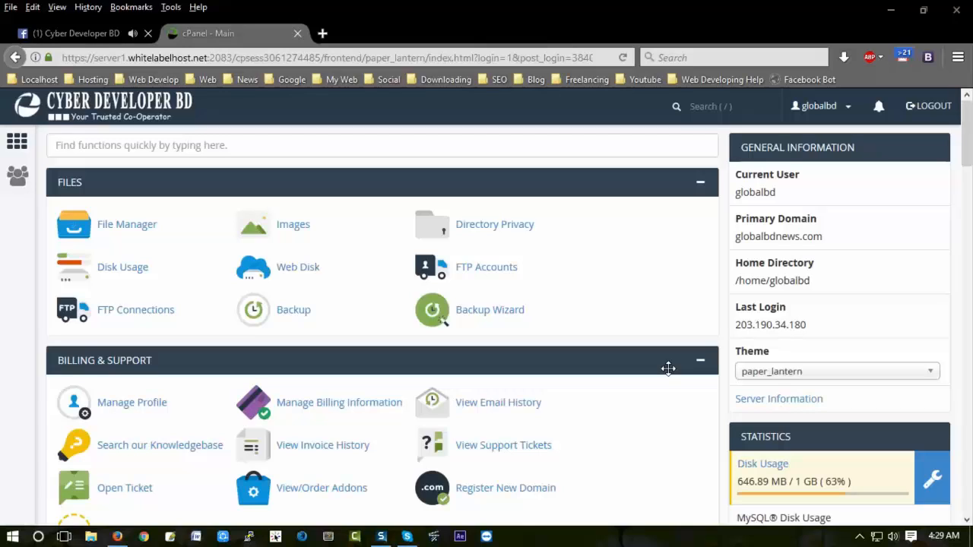
# Step: Open the Backup page and, in a separate tab, the Backup Wizard's full or partial backup options
pyautogui.click(489, 309)
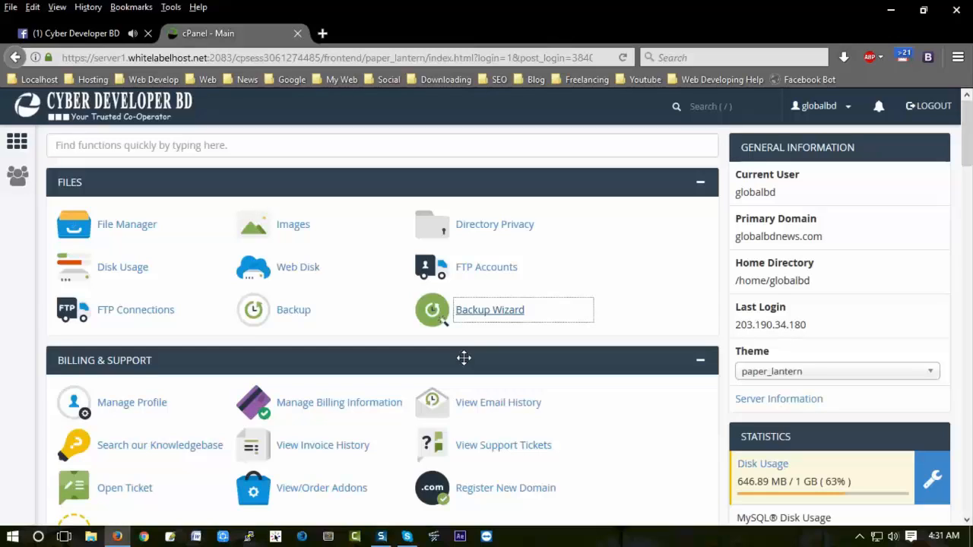
pyautogui.click(356, 319)
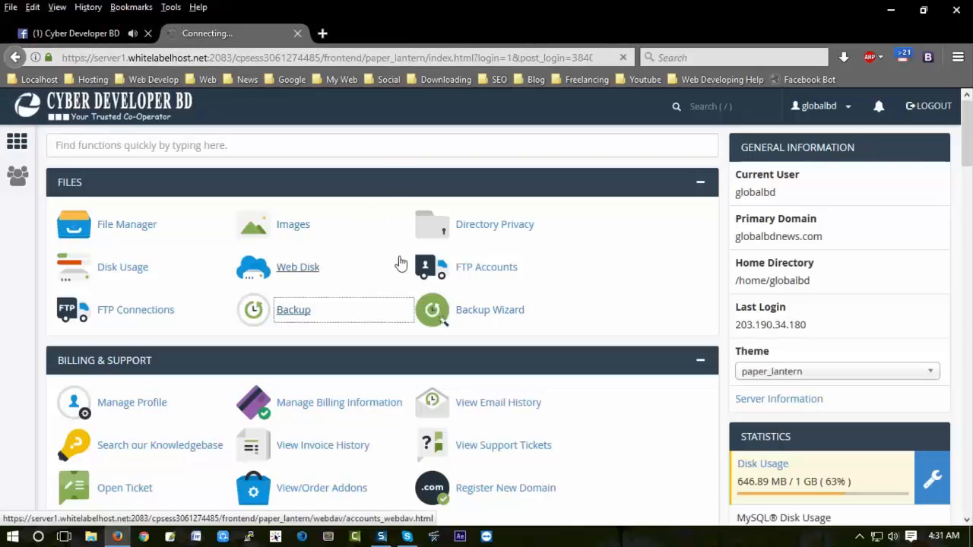
pyautogui.middleClick(485, 314)
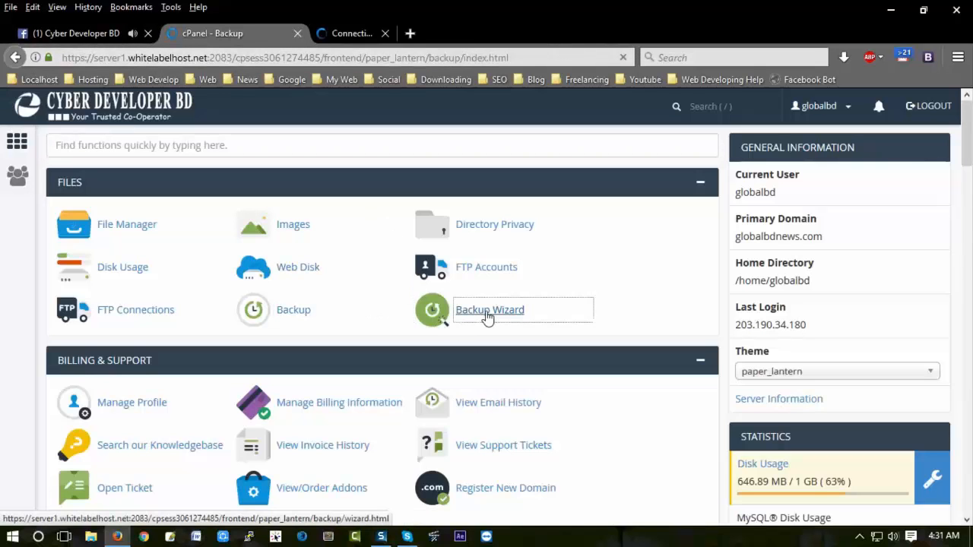
pyautogui.click(349, 35)
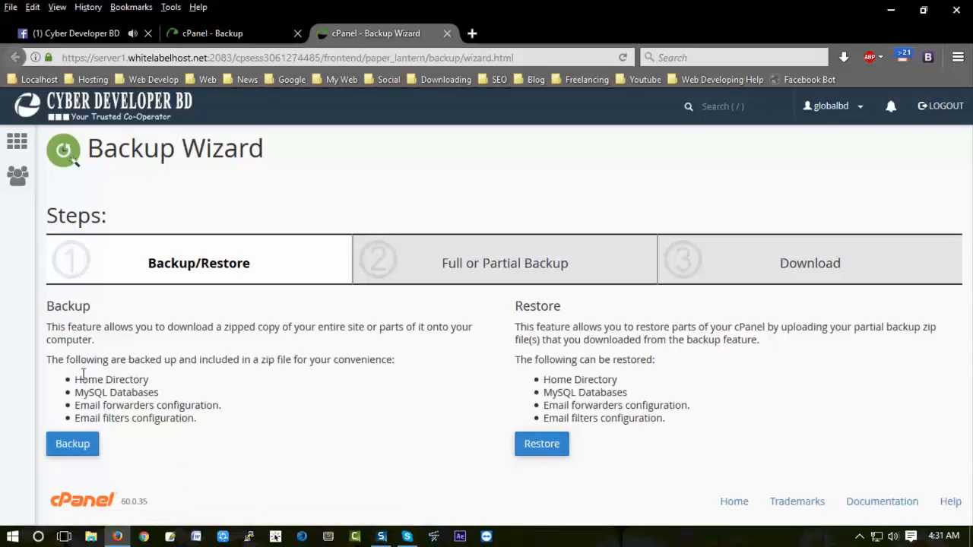
pyautogui.click(88, 448)
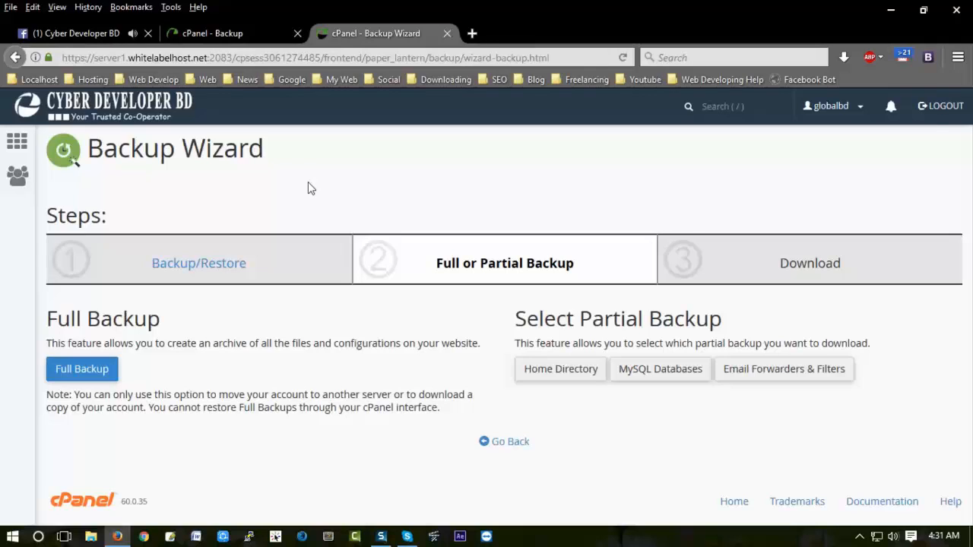
# Step: Return to the cPanel home page and open File Manager in its own tab
pyautogui.click(224, 29)
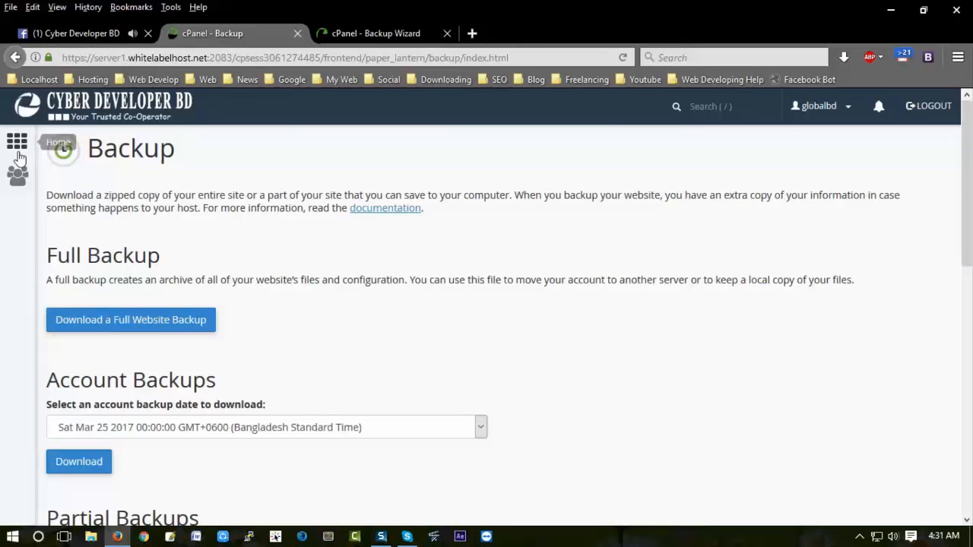
pyautogui.click(18, 148)
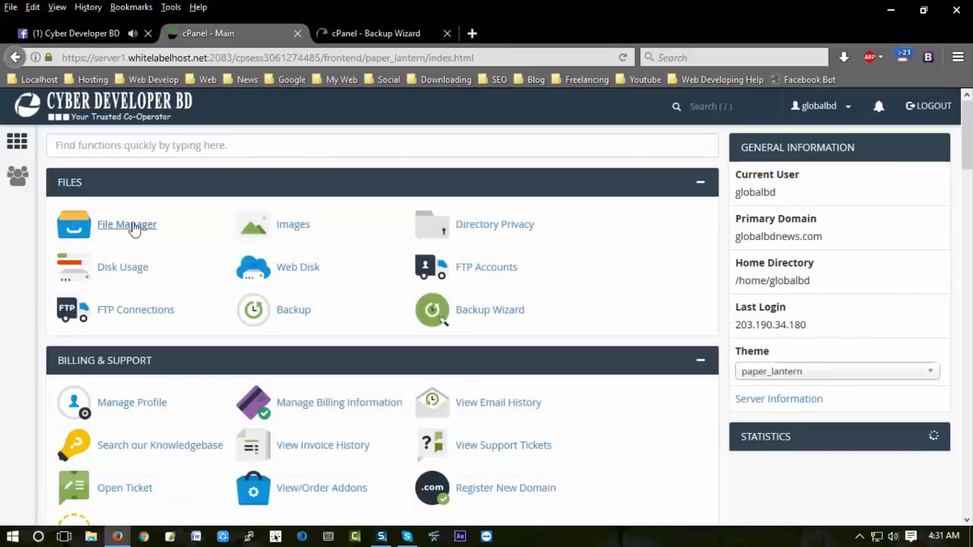
pyautogui.click(133, 226)
pyautogui.click(355, 33)
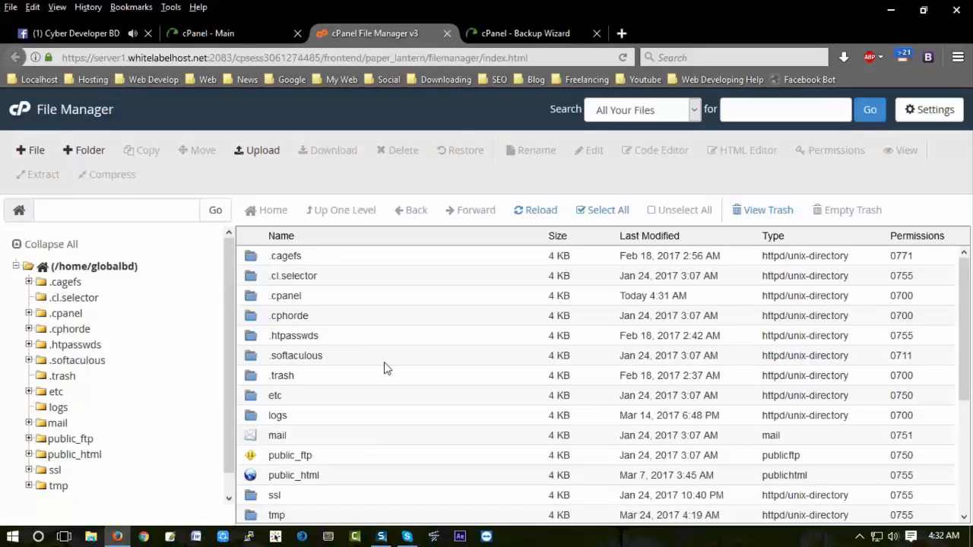
pyautogui.click(518, 31)
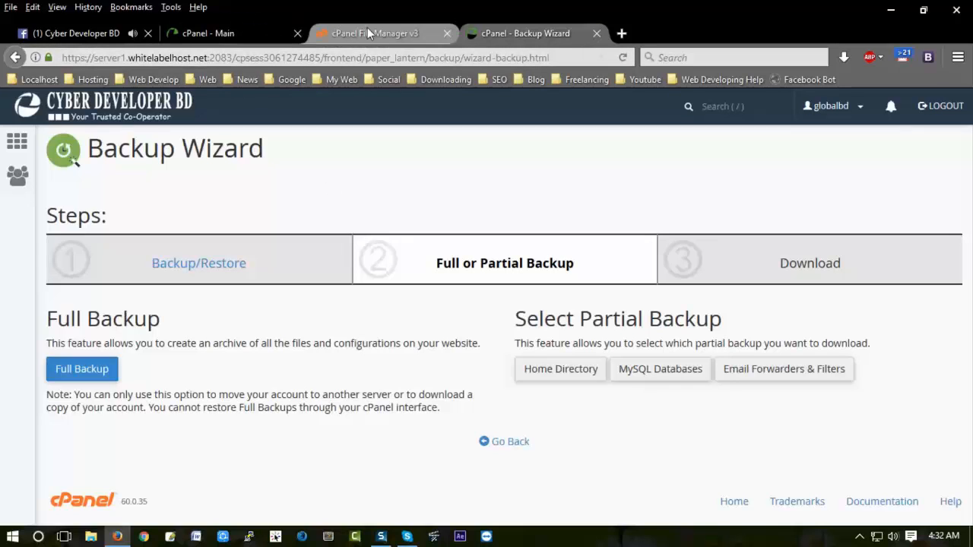
pyautogui.click(213, 30)
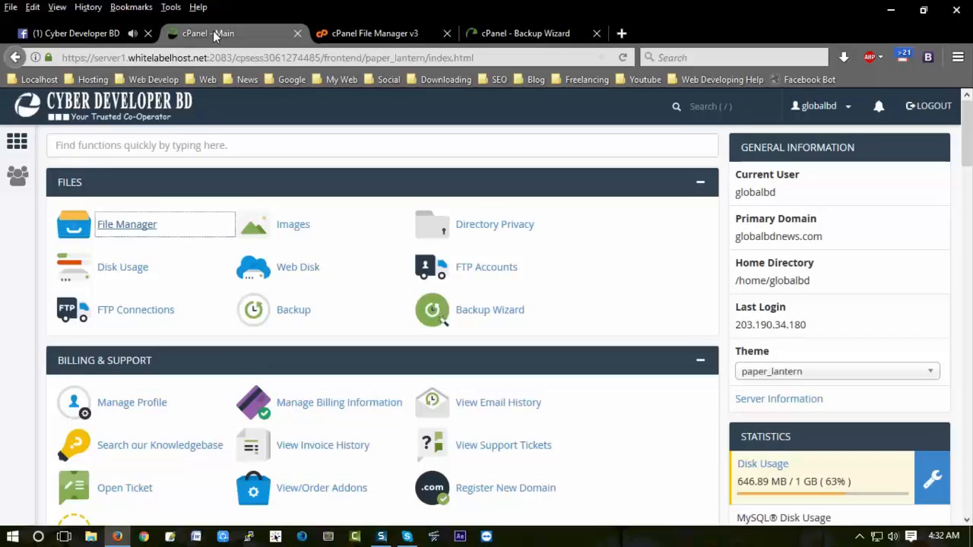
pyautogui.click(38, 217)
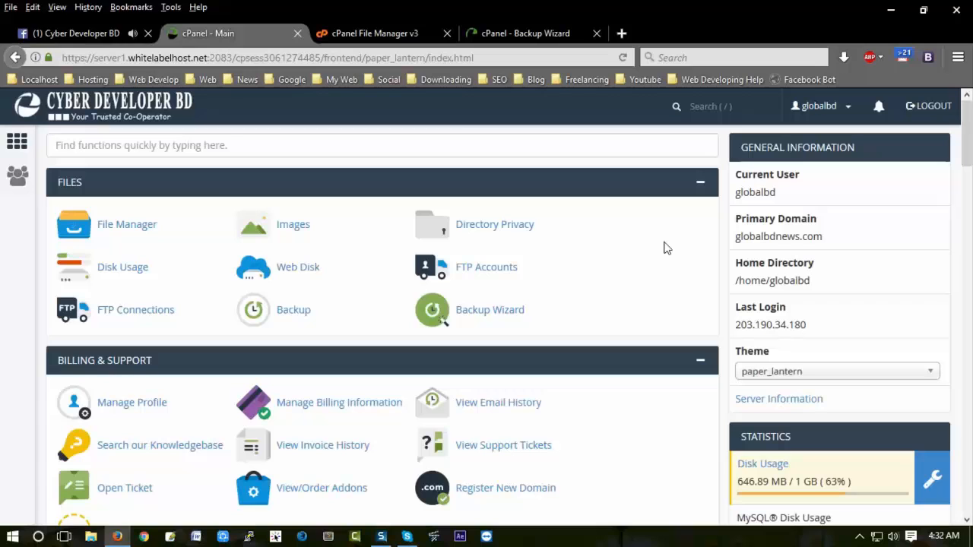
pyautogui.click(386, 34)
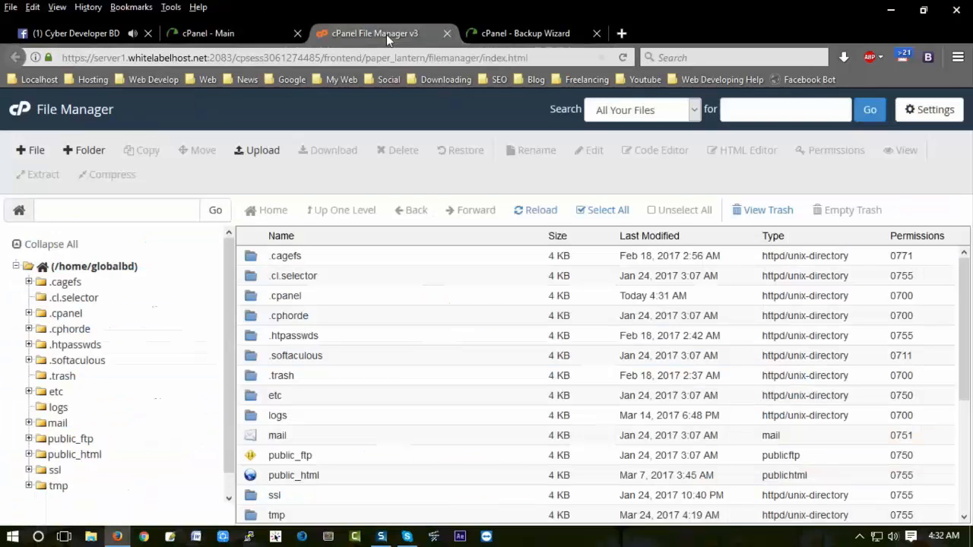
pyautogui.click(506, 30)
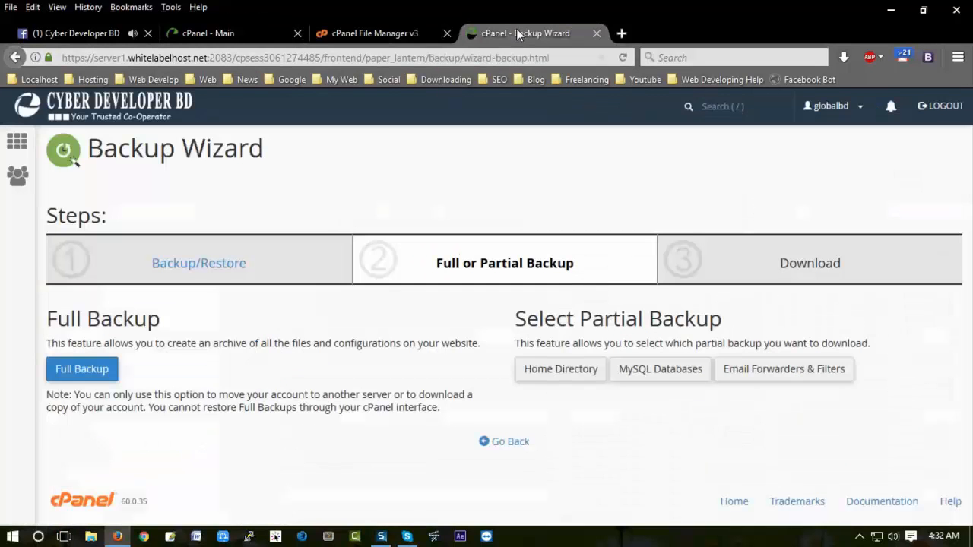
pyautogui.click(203, 33)
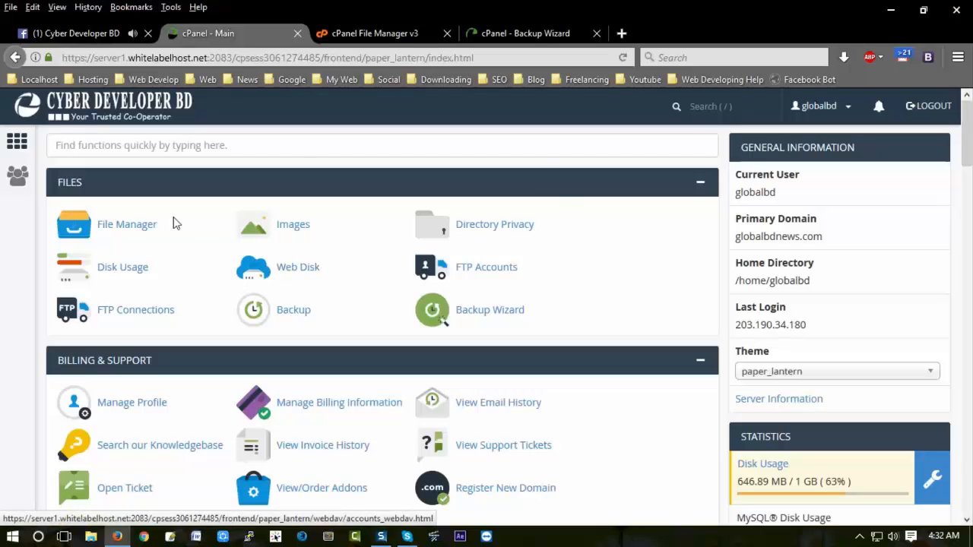
pyautogui.click(363, 31)
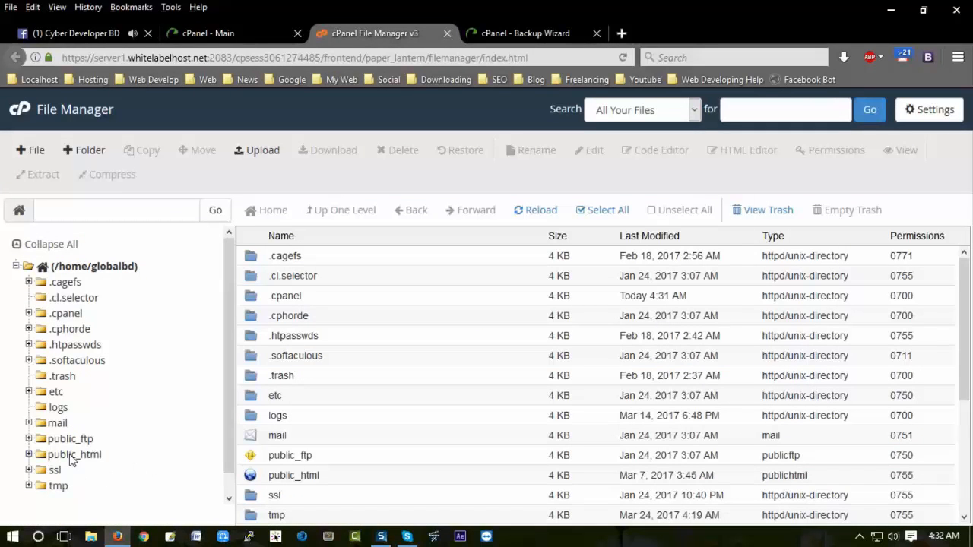
# Step: Open Addon Domains from the cPanel home page in a new tab and check the existing addon domain's document root
pyautogui.click(226, 32)
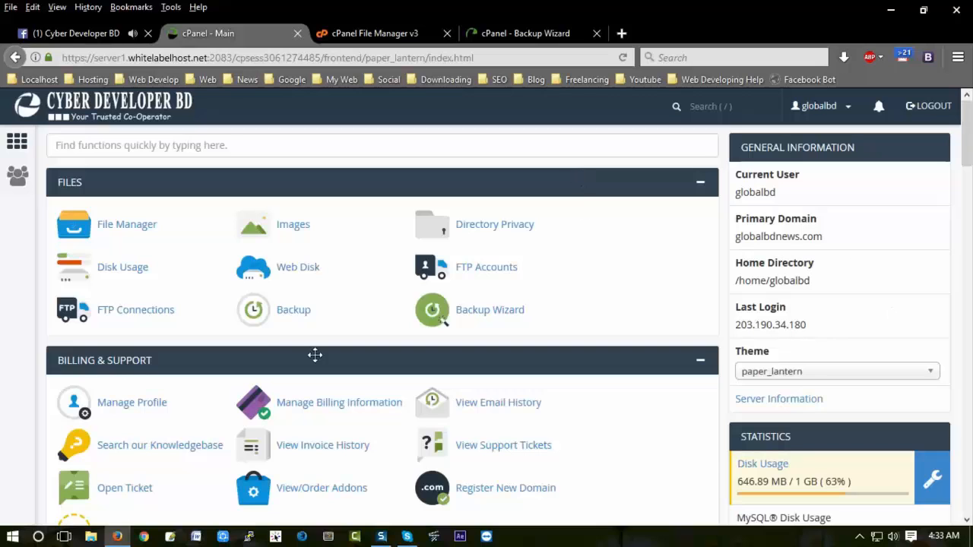
pyautogui.scroll(-4, 266, 351)
pyautogui.scroll(-8, 223, 473)
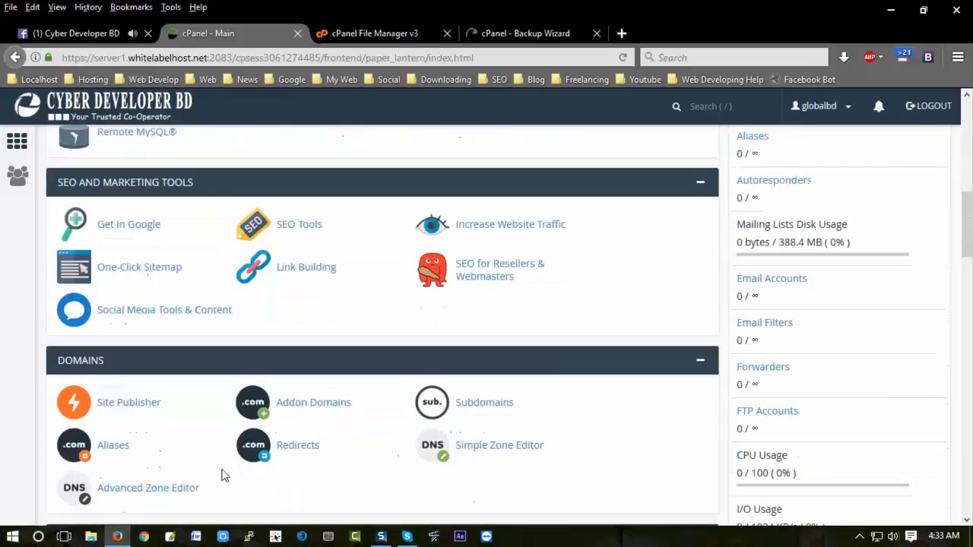
pyautogui.scroll(-3, 235, 415)
pyautogui.scroll(-9, 370, 413)
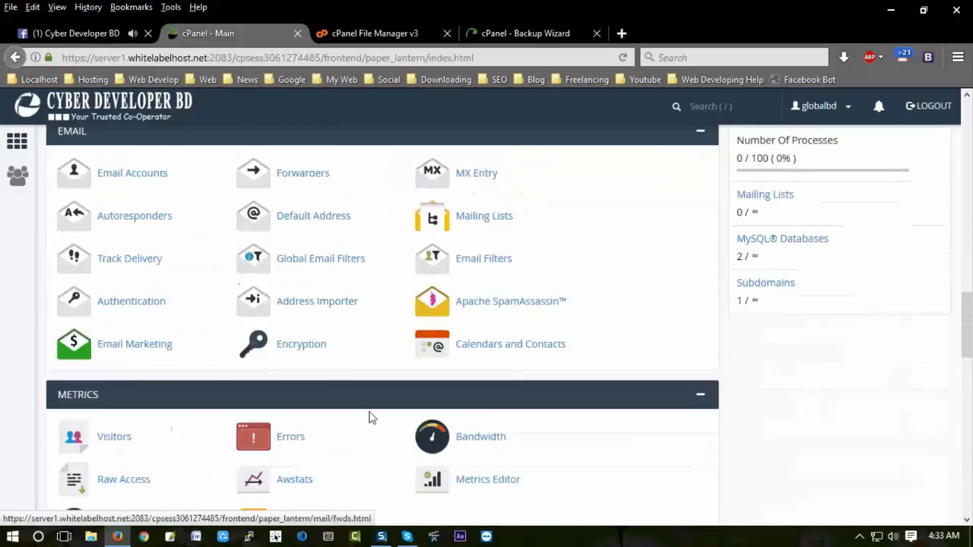
pyautogui.scroll(4, 371, 417)
pyautogui.scroll(6, 370, 416)
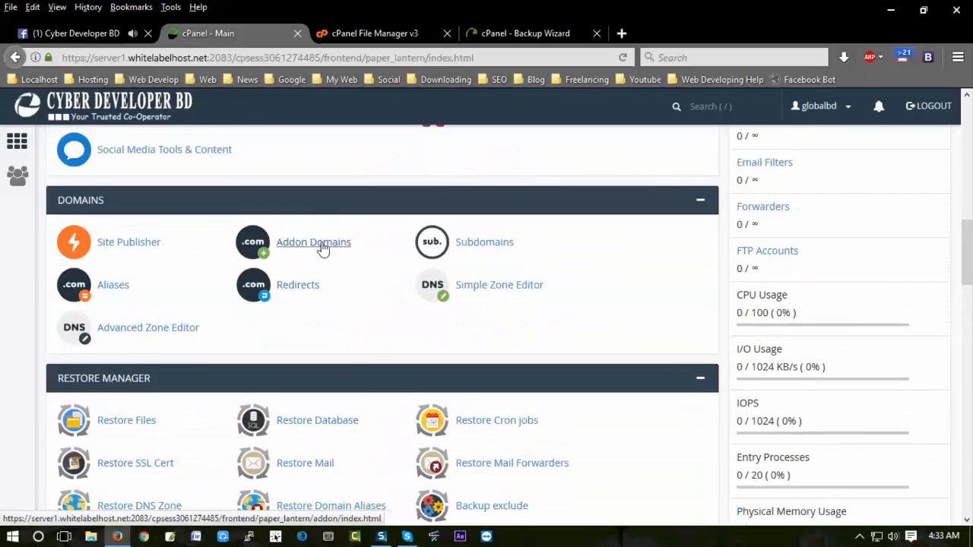
pyautogui.click(323, 249)
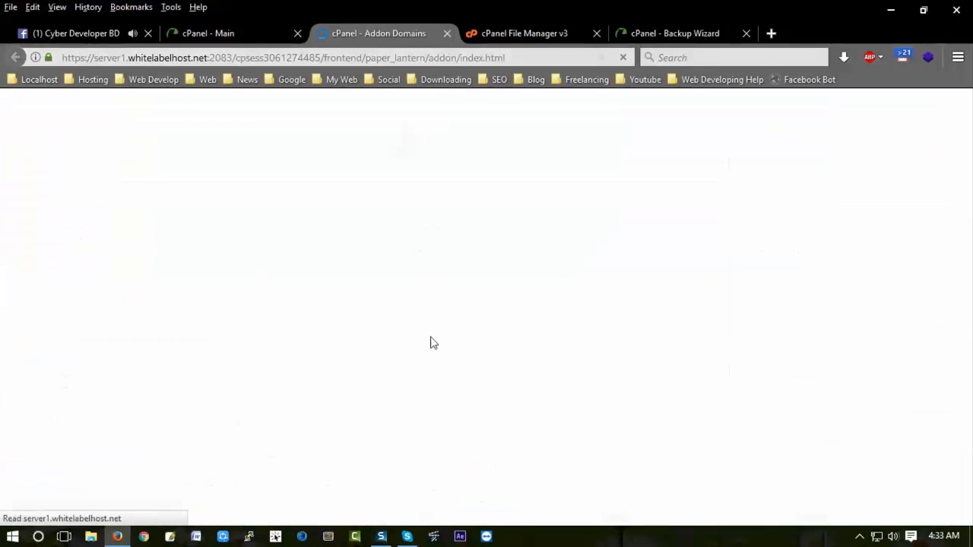
pyautogui.scroll(-3, 426, 324)
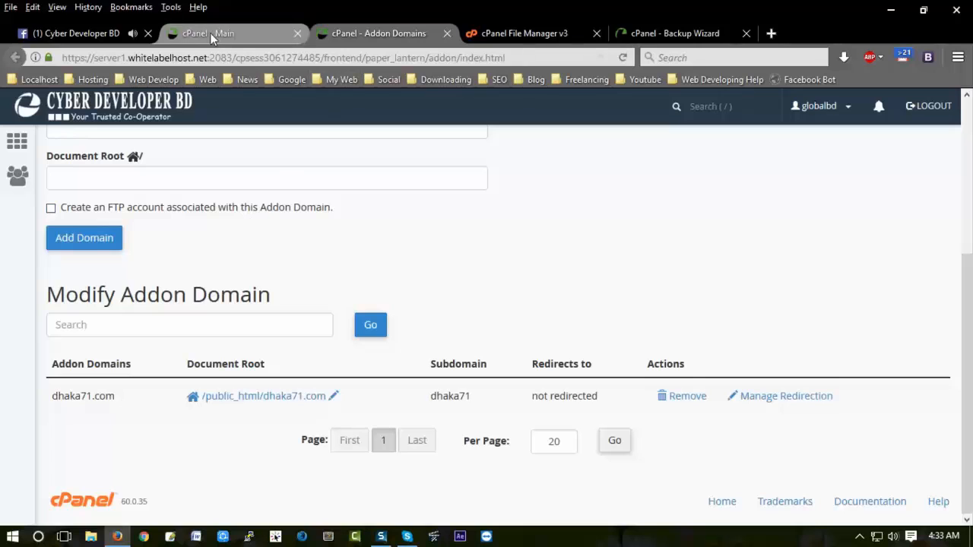
pyautogui.click(518, 30)
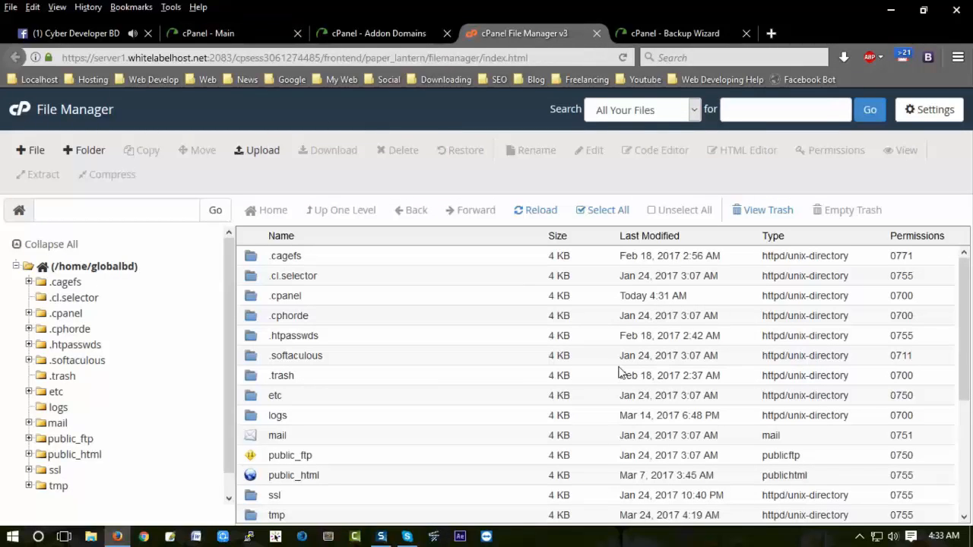
pyautogui.click(219, 37)
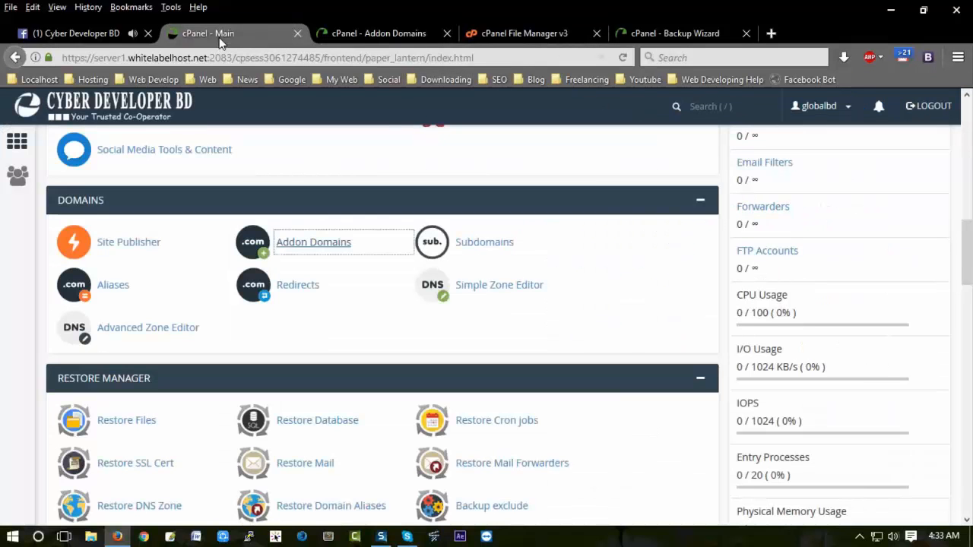
pyautogui.scroll(10, 484, 132)
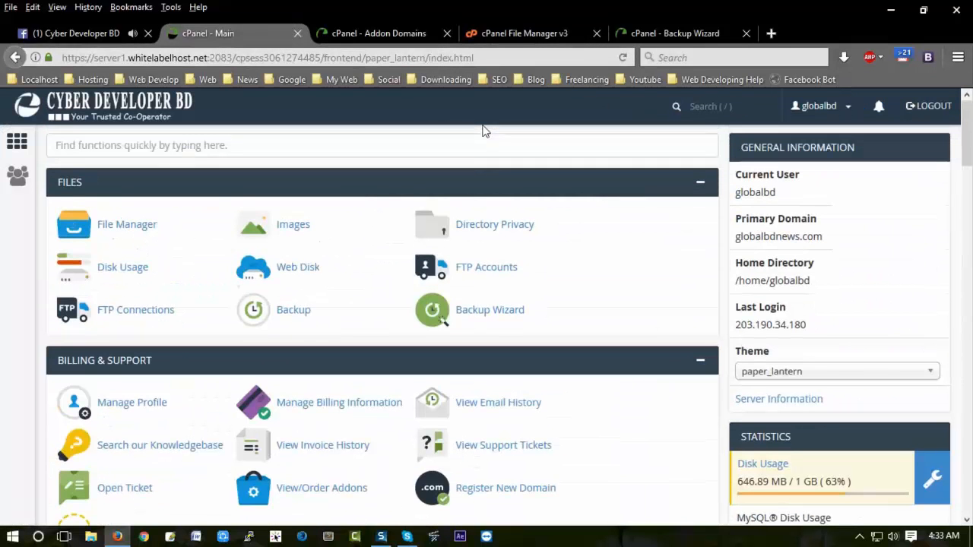
# Step: In File Manager, expand public_html and open the dhaka71.com folder inside it
pyautogui.click(499, 33)
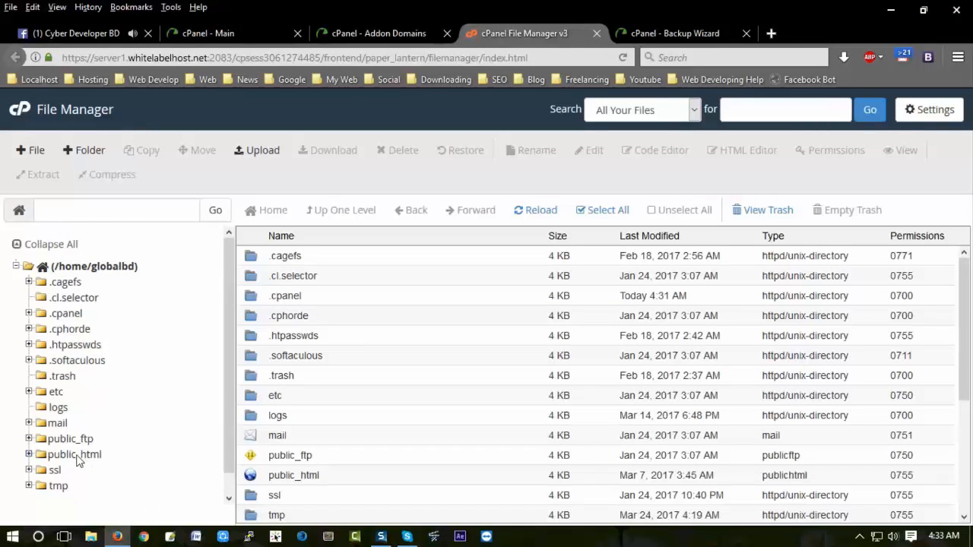
pyautogui.click(31, 455)
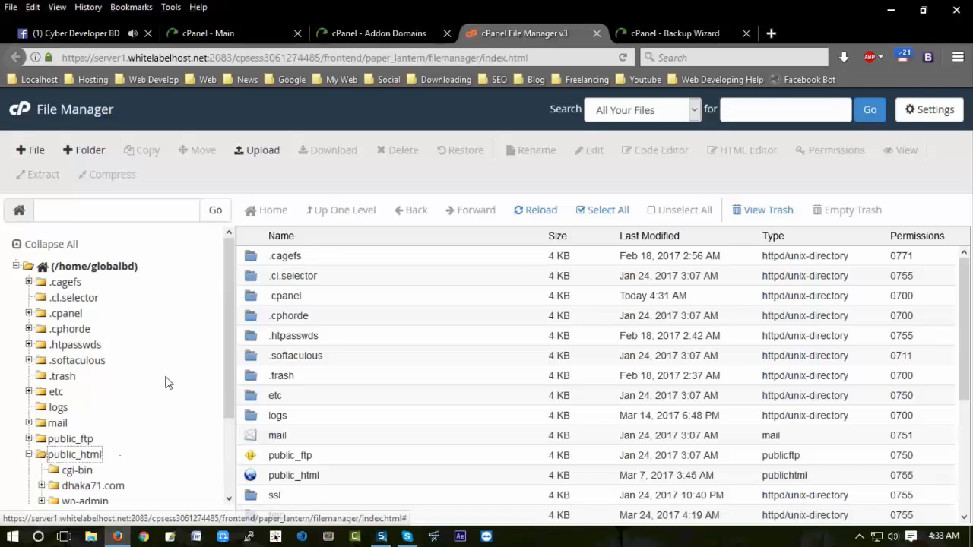
pyautogui.scroll(-2, 144, 367)
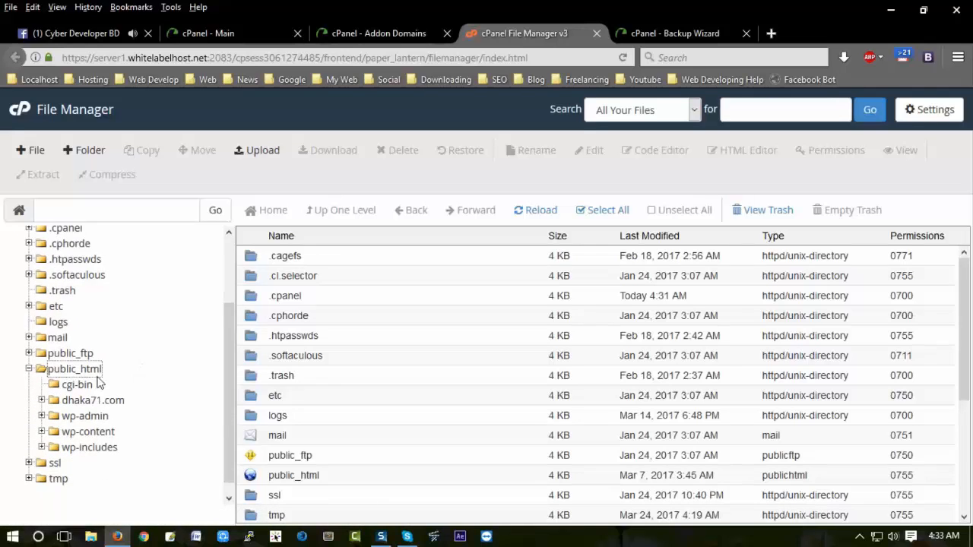
pyautogui.click(93, 372)
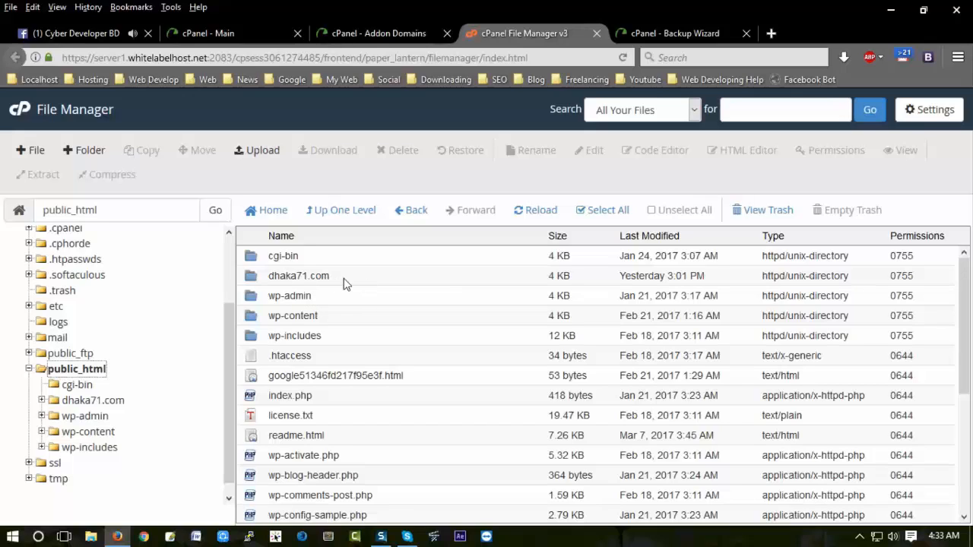
pyautogui.click(104, 400)
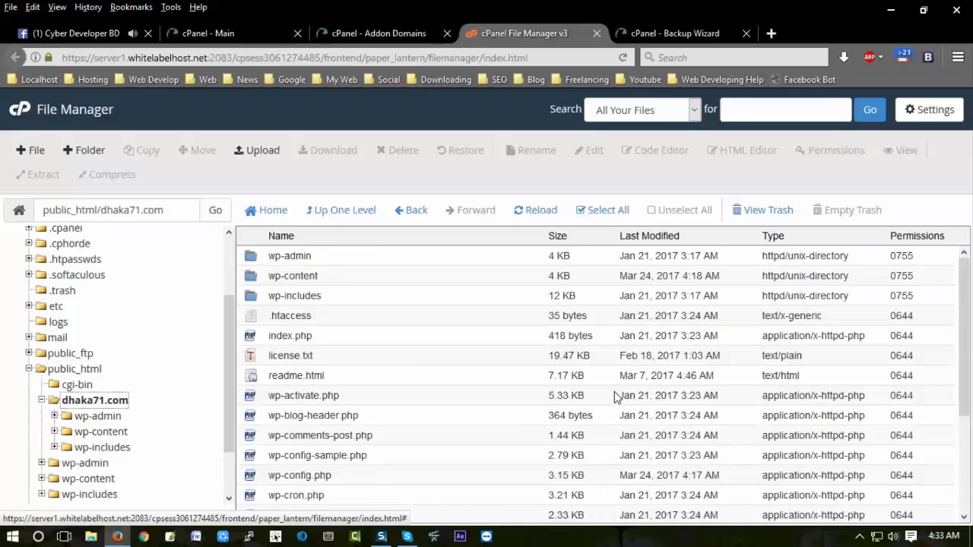
# Step: Select every file and folder inside dhaka71.com and compress them into a Zip Archive
pyautogui.scroll(-3, 600, 335)
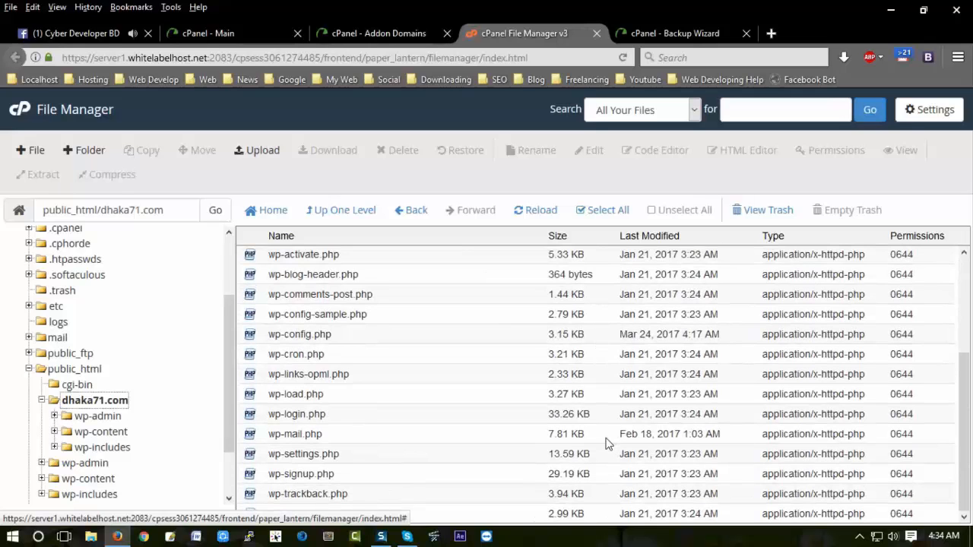
pyautogui.scroll(3, 579, 415)
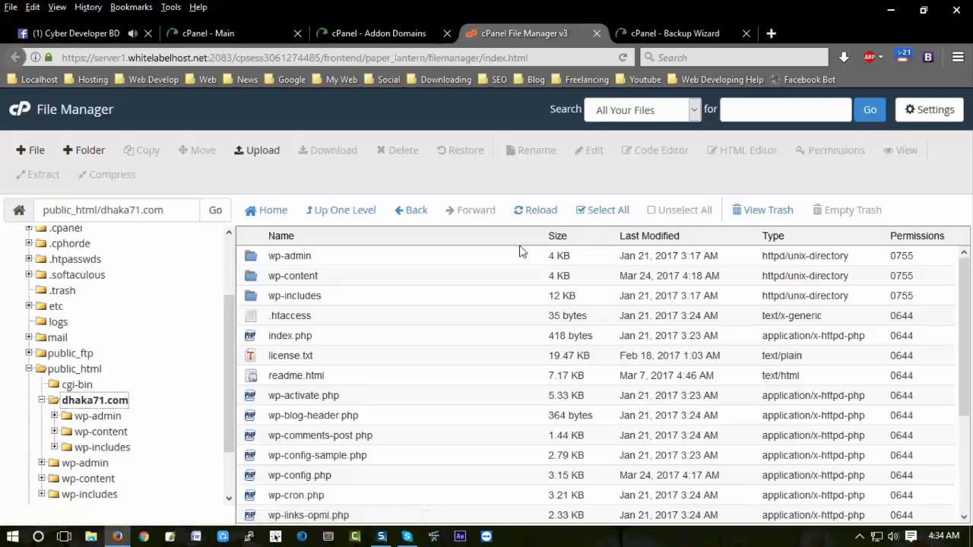
pyautogui.click(608, 212)
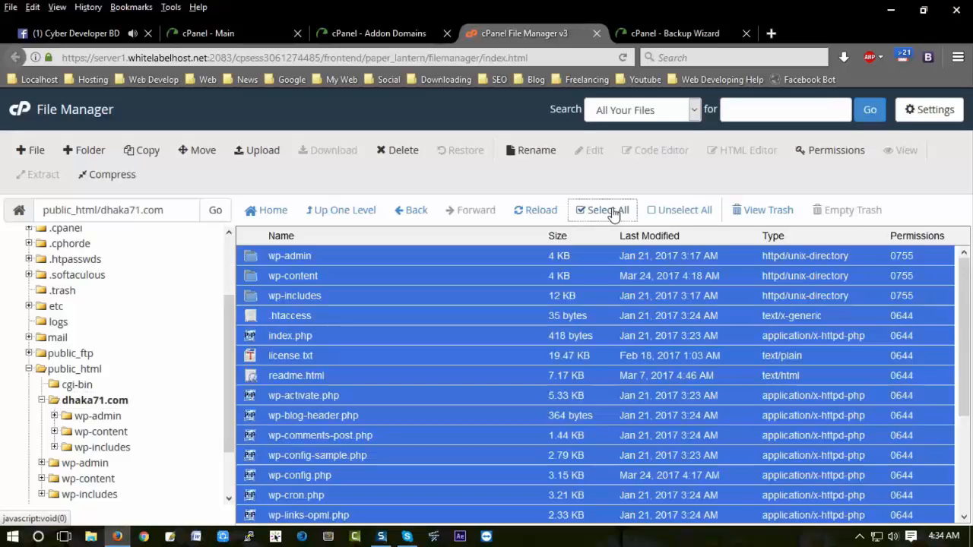
pyautogui.scroll(-3, 601, 342)
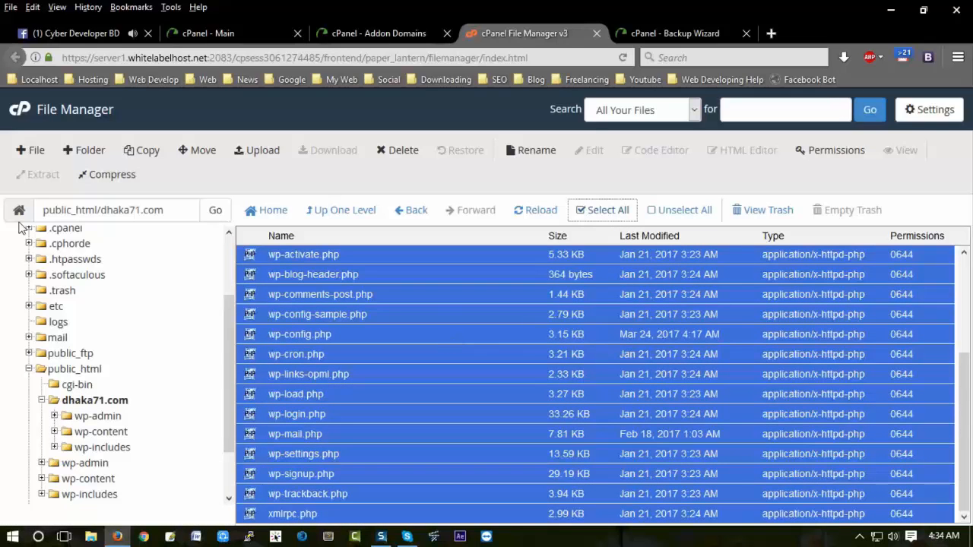
pyautogui.click(113, 176)
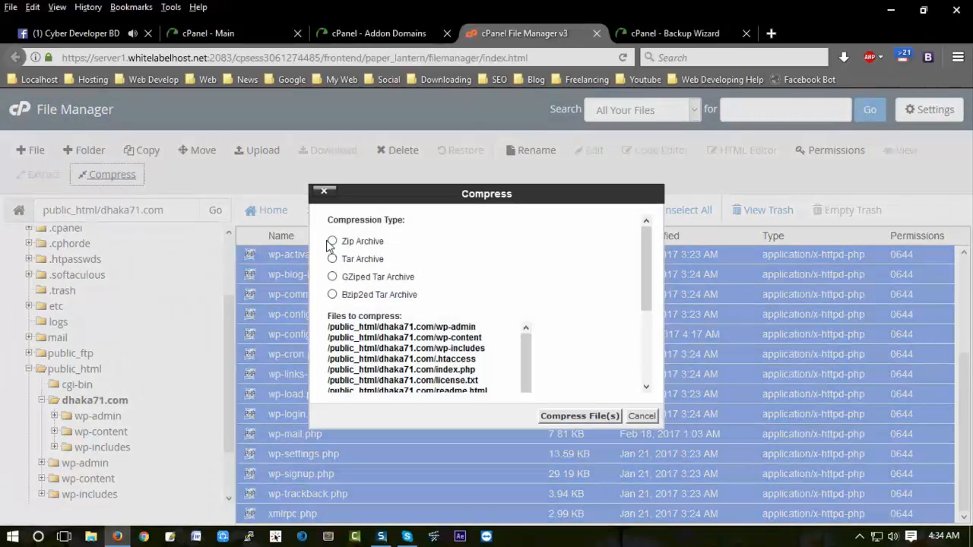
pyautogui.click(332, 242)
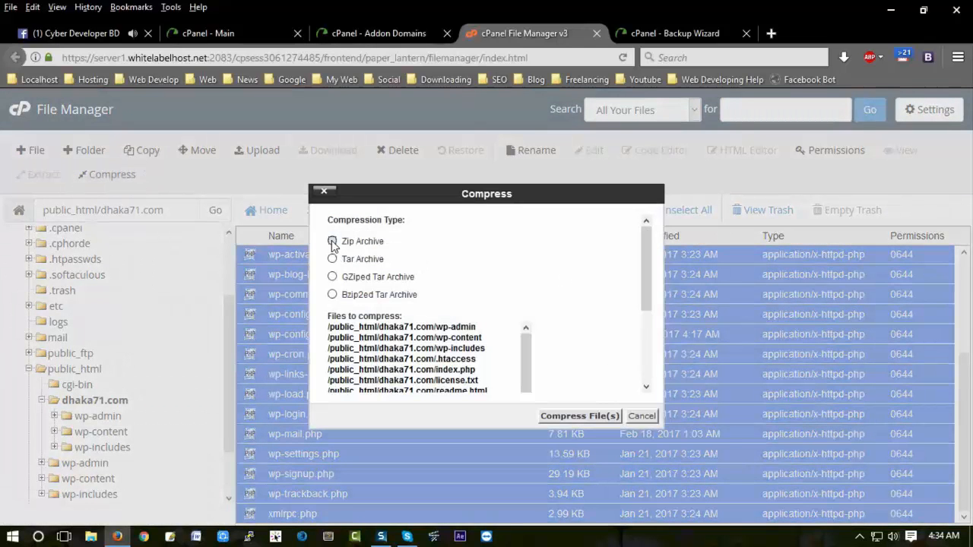
pyautogui.click(578, 418)
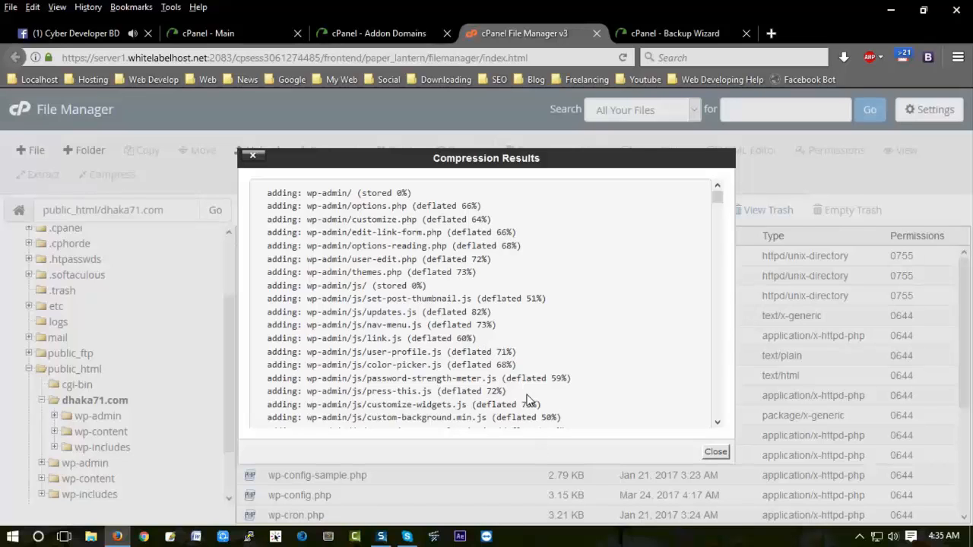
pyautogui.click(715, 452)
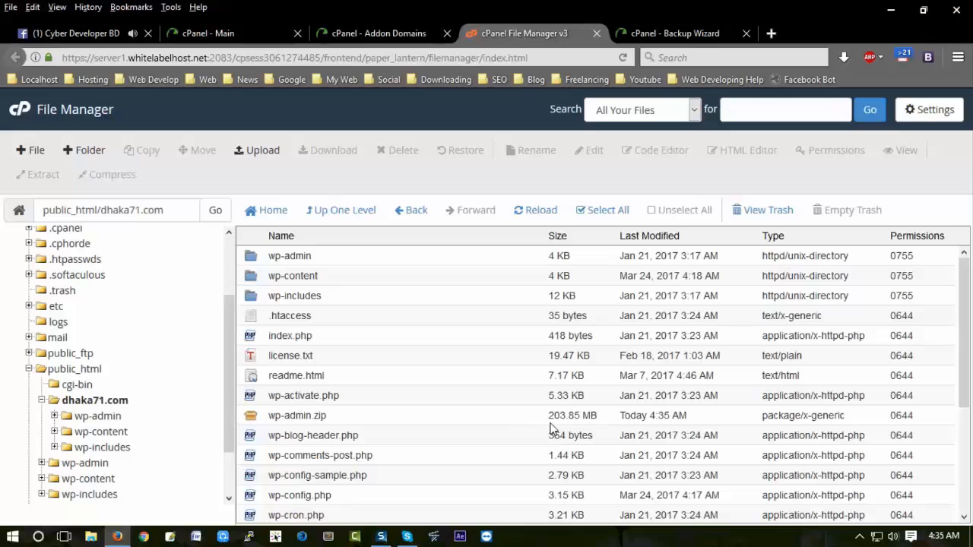
# Step: Download wp-admin.zip to the computer, saving it in a newly created folder on the Desktop
pyautogui.click(382, 423)
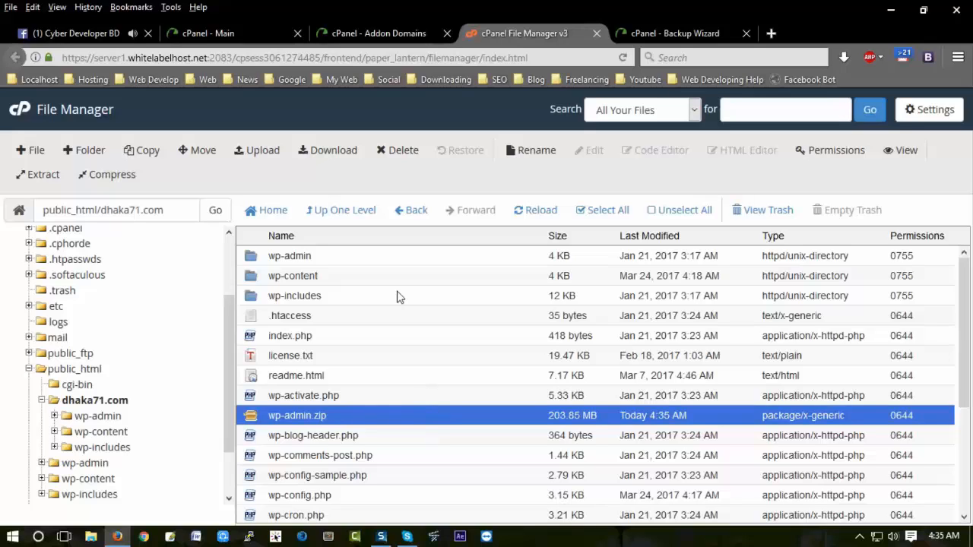
pyautogui.click(317, 154)
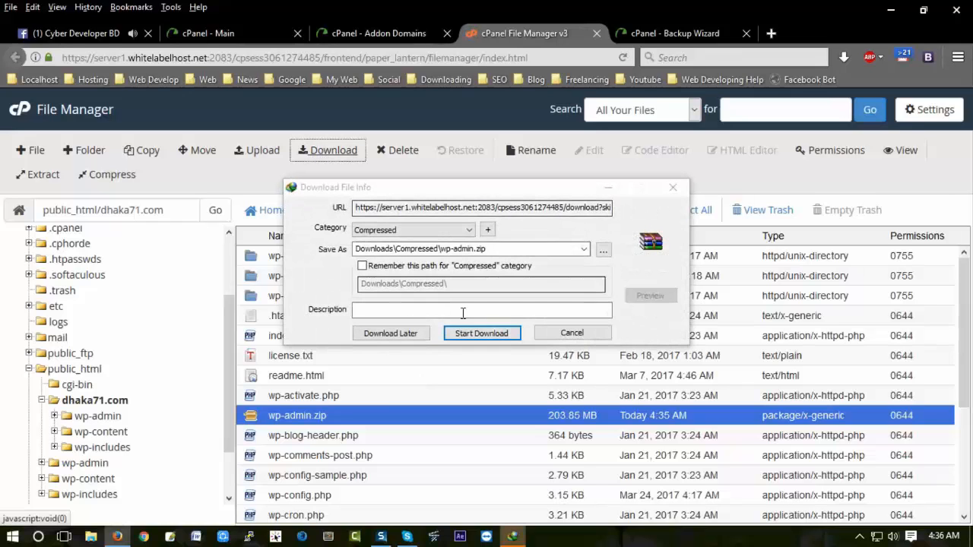
pyautogui.click(605, 252)
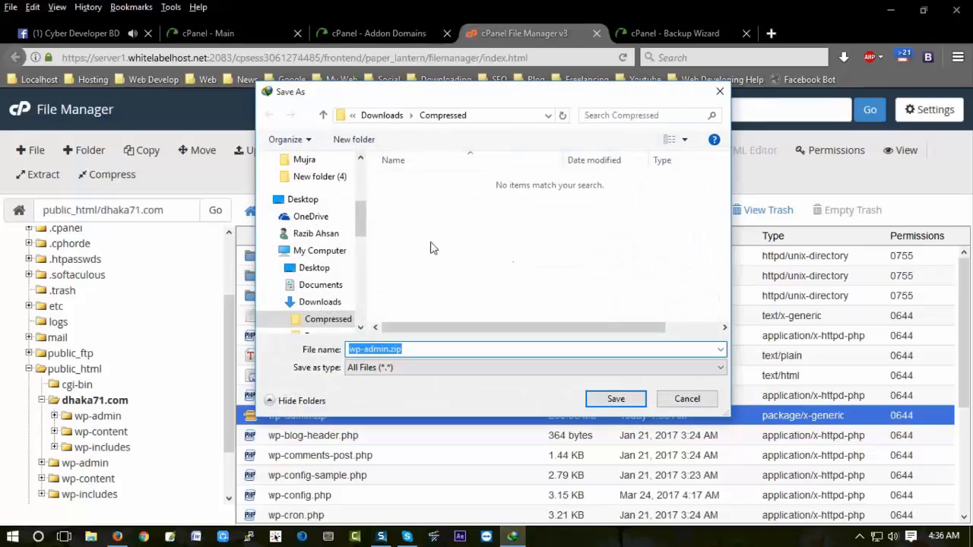
pyautogui.click(317, 201)
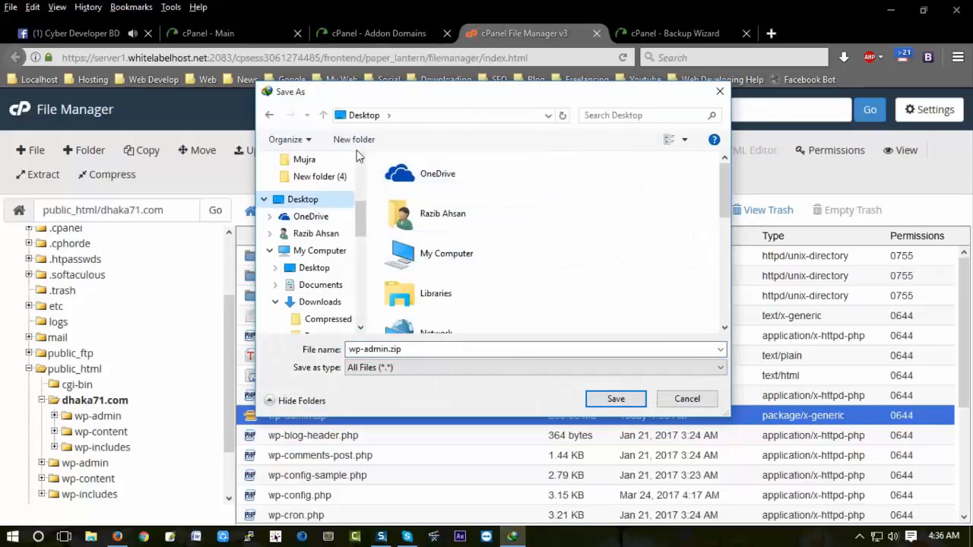
pyautogui.click(382, 141)
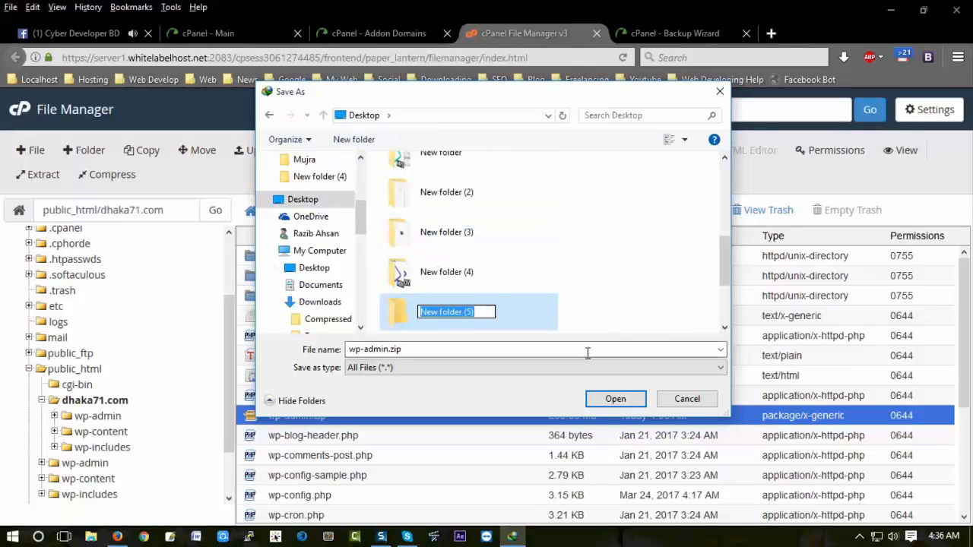
pyautogui.click(615, 399)
pyautogui.click(616, 399)
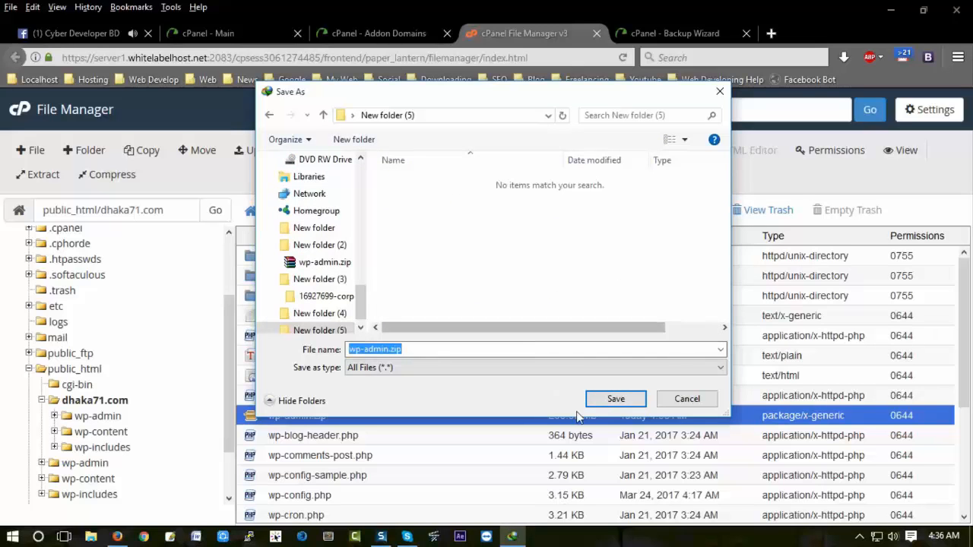
pyautogui.click(612, 398)
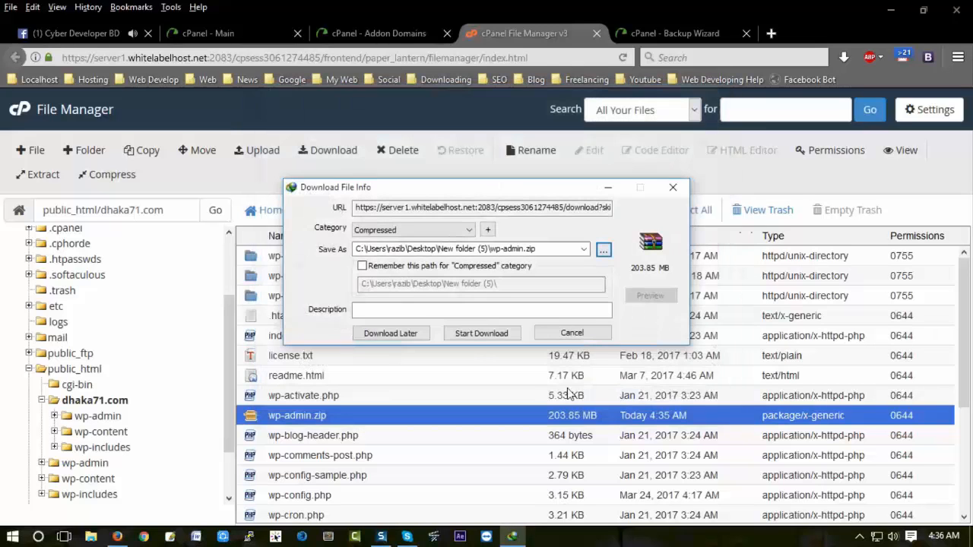
pyautogui.click(490, 333)
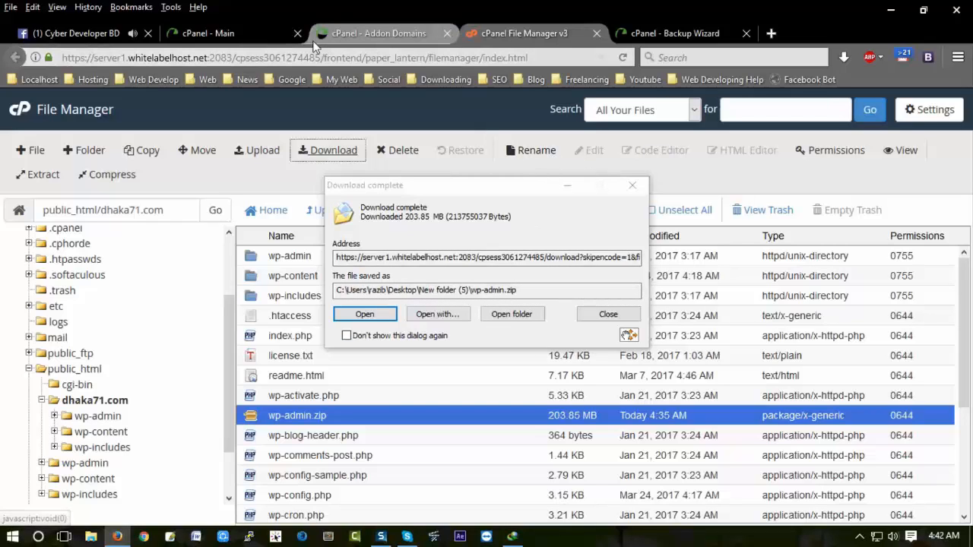
# Step: Dismiss the finished download's dialog and open the MySQL Databases partial backup in the Backup Wizard
pyautogui.click(217, 34)
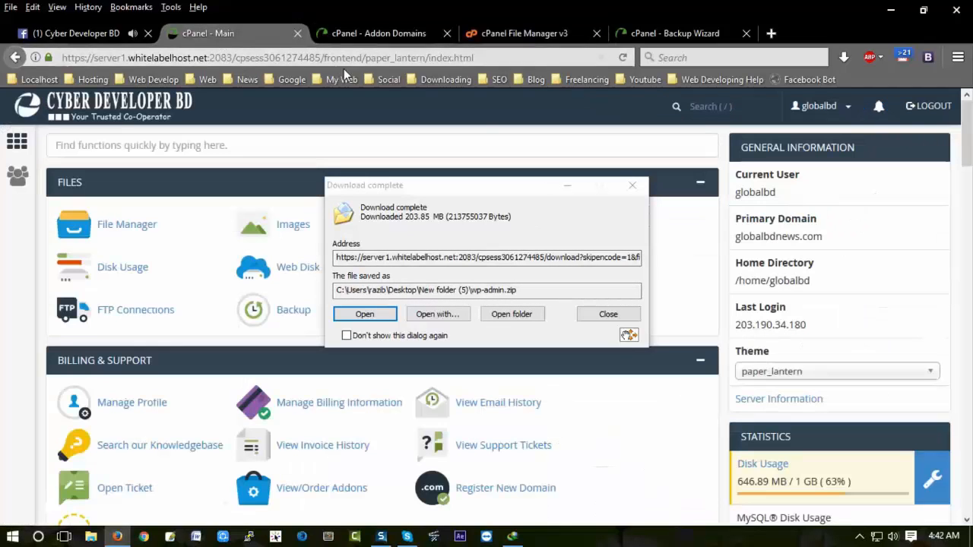
pyautogui.click(350, 31)
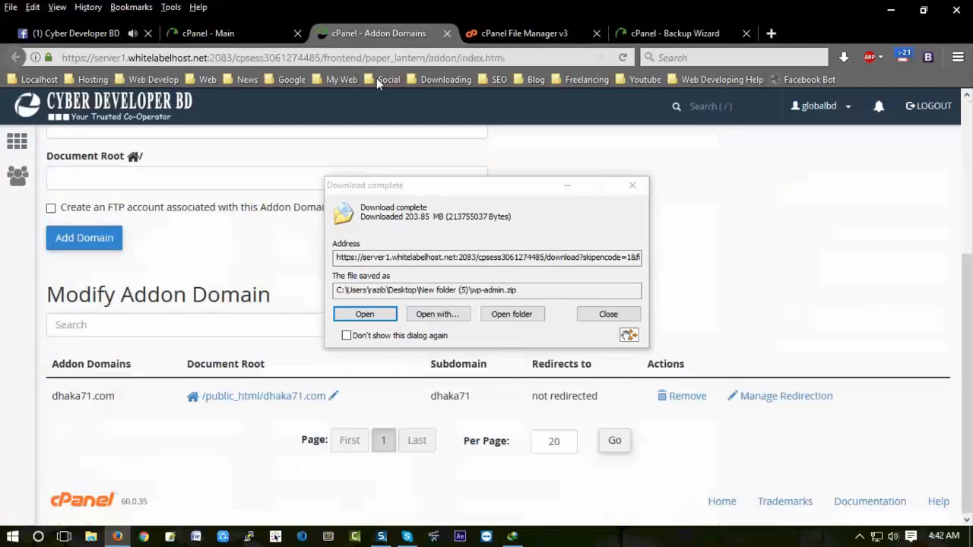
pyautogui.click(631, 185)
pyautogui.click(672, 32)
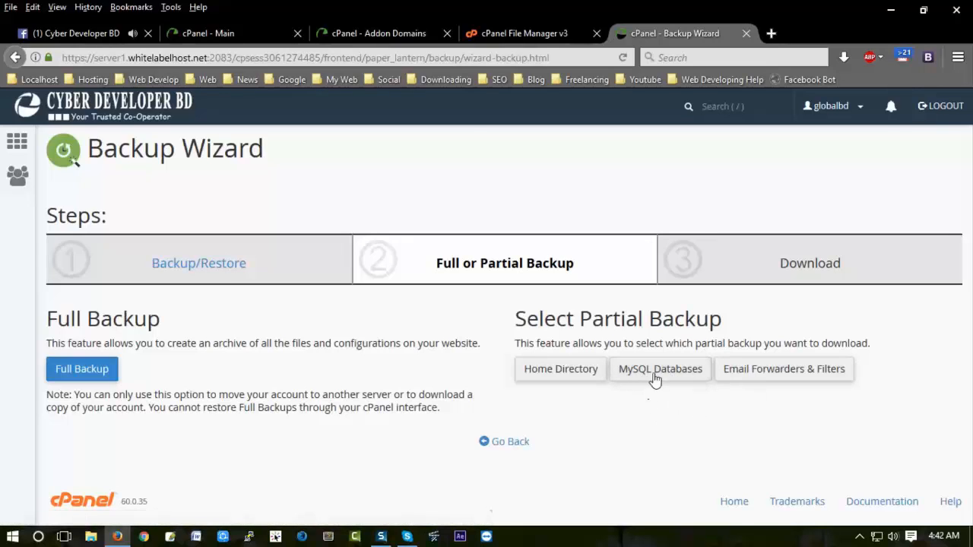
pyautogui.click(655, 377)
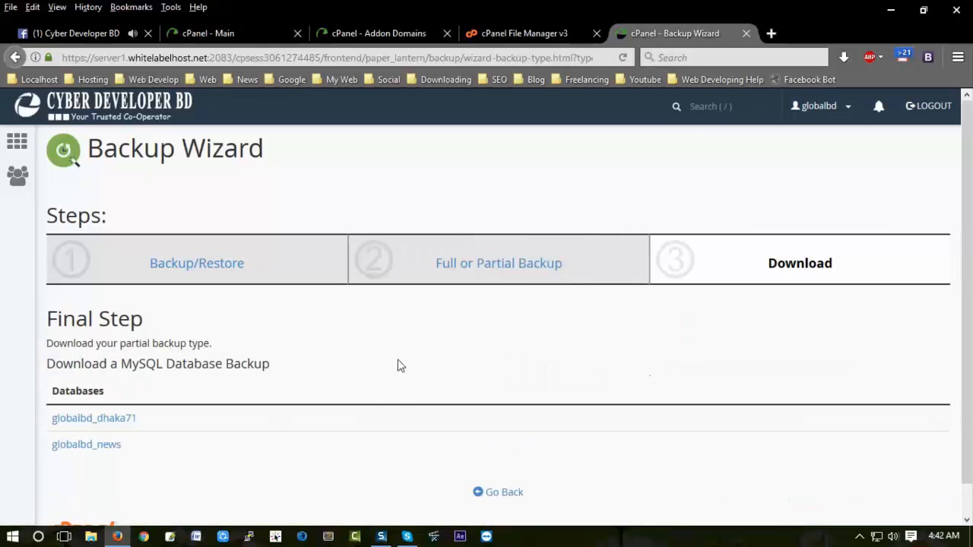
# Step: Download the globalbd_dhaka71 database backup into New folder (5) on the Desktop
pyautogui.scroll(-1, 270, 350)
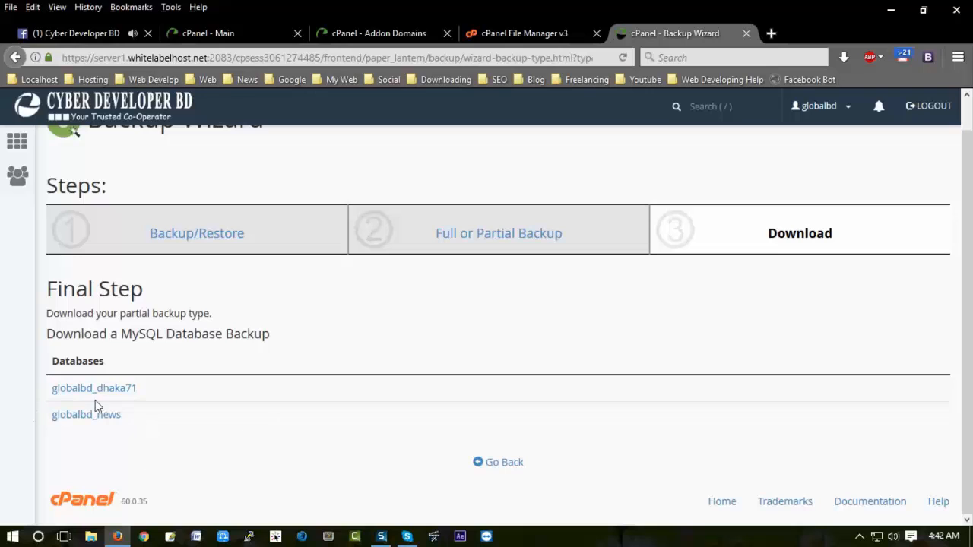
pyautogui.click(118, 393)
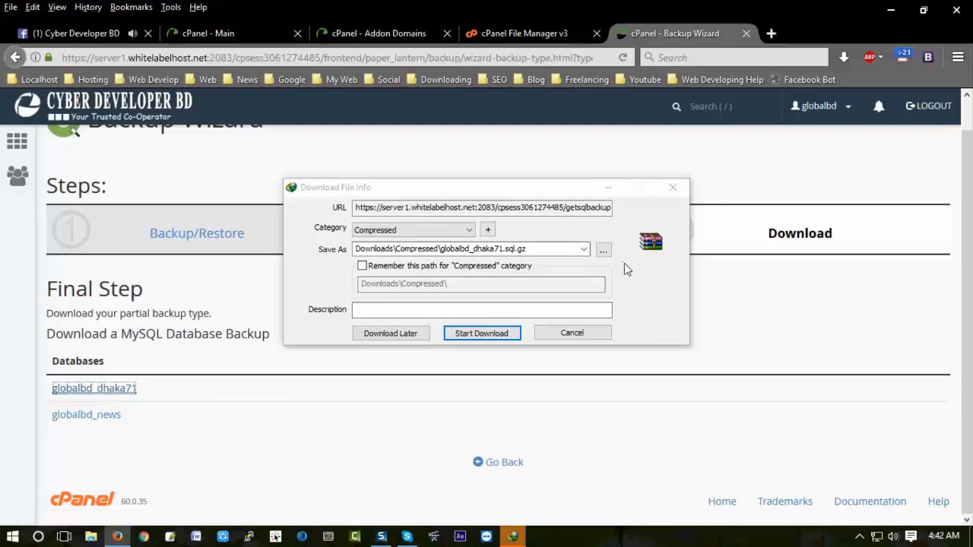
pyautogui.click(604, 250)
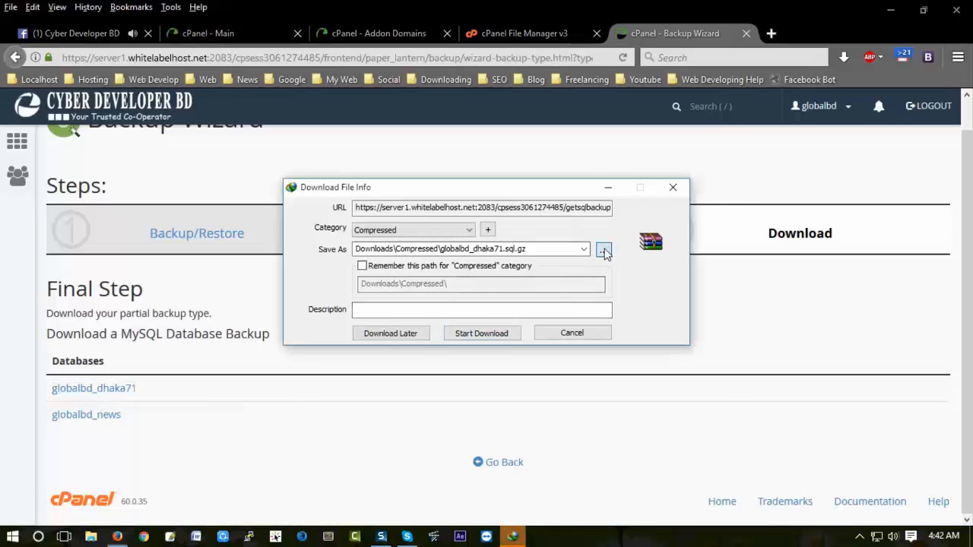
pyautogui.scroll(2, 354, 251)
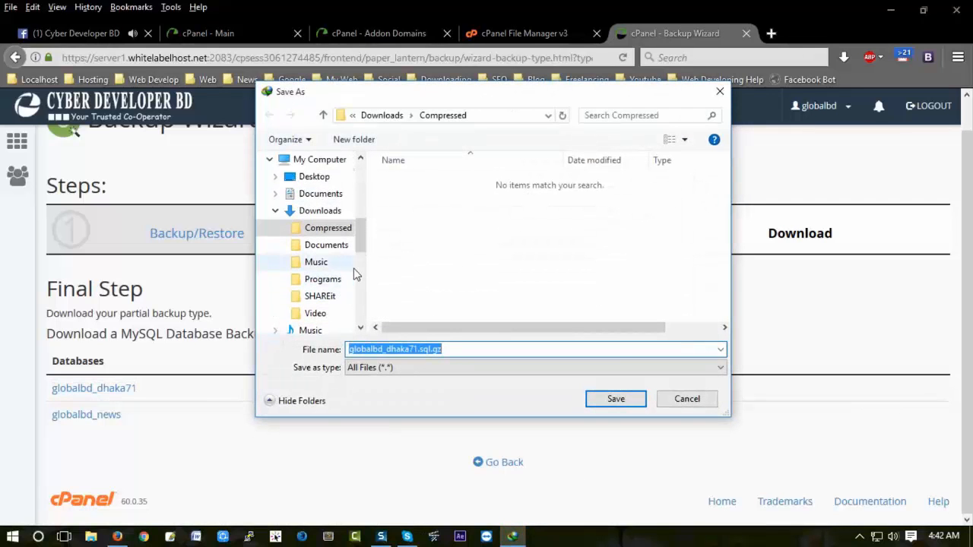
pyautogui.click(307, 177)
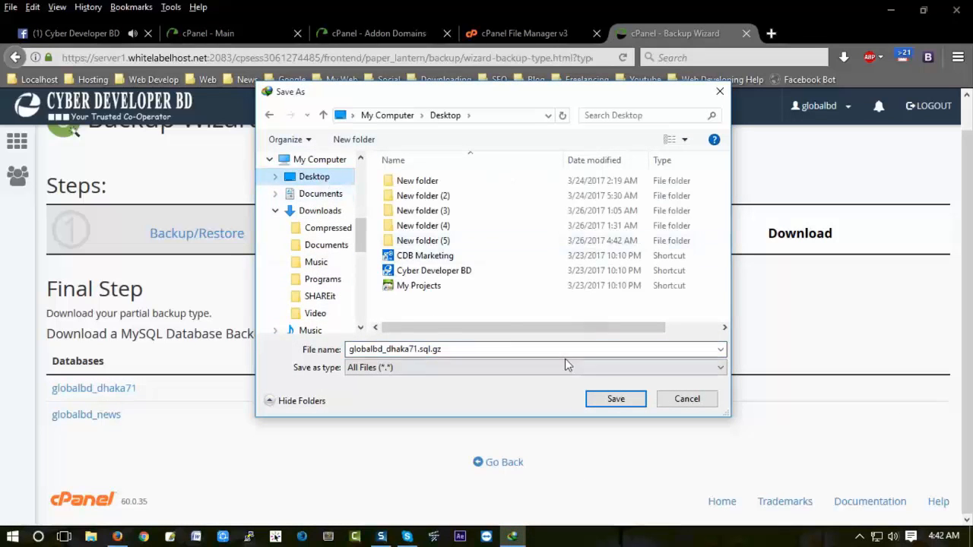
pyautogui.doubleClick(435, 245)
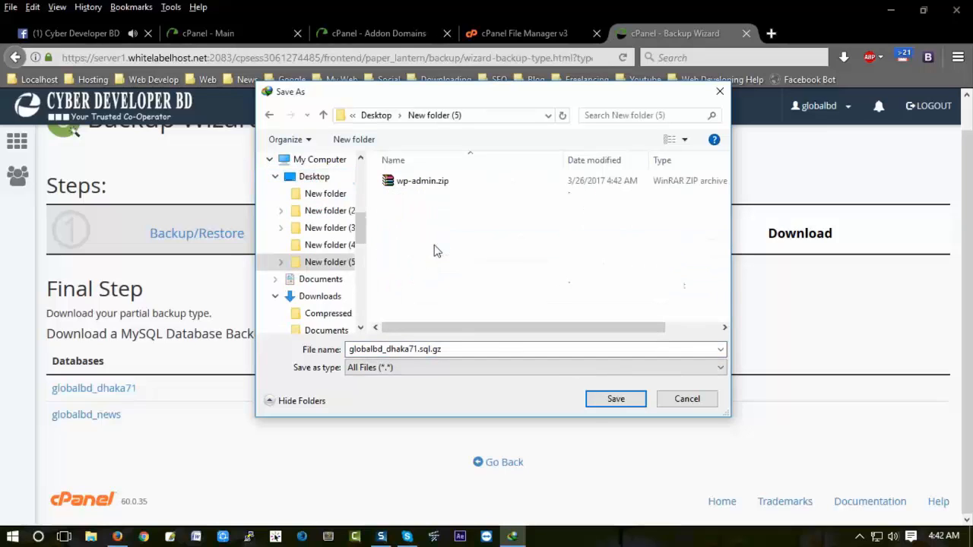
pyautogui.click(624, 403)
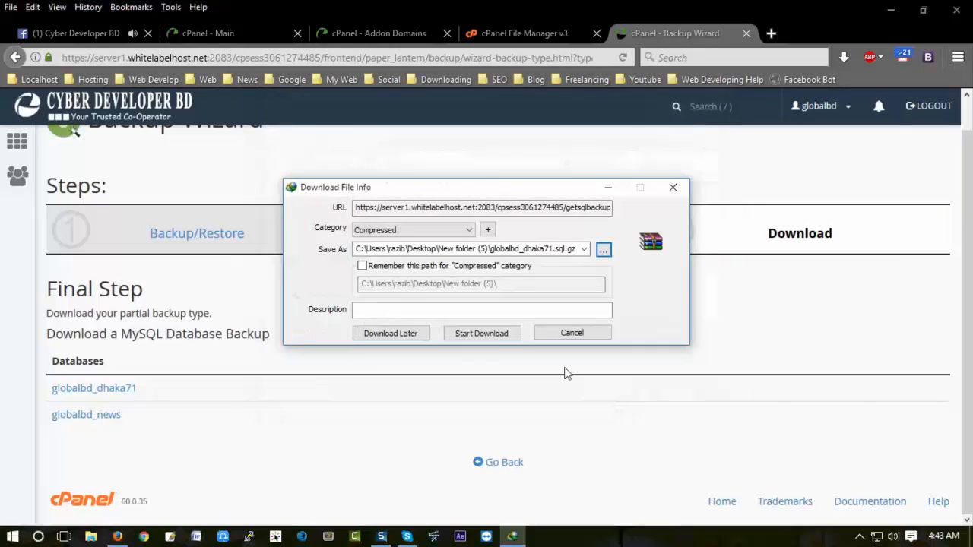
pyautogui.click(481, 334)
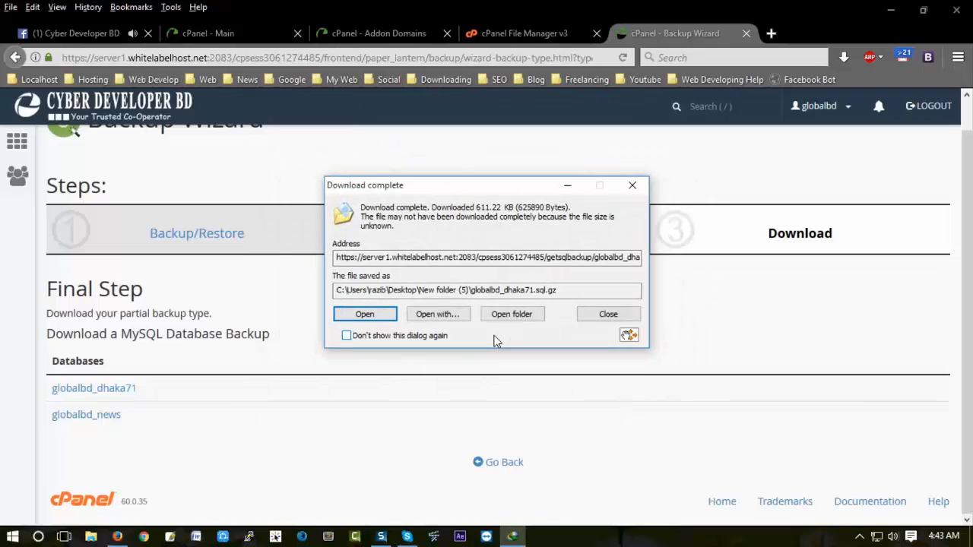
pyautogui.click(632, 184)
# Step: Open New folder (5) from the Desktop, maximize its window and select both downloaded backup files to check them
pyautogui.click(972, 537)
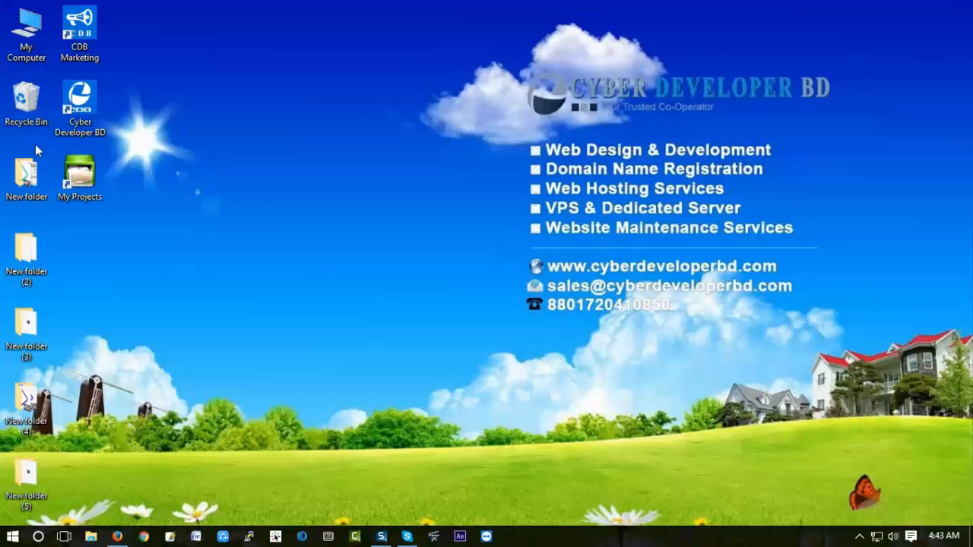
pyautogui.doubleClick(27, 477)
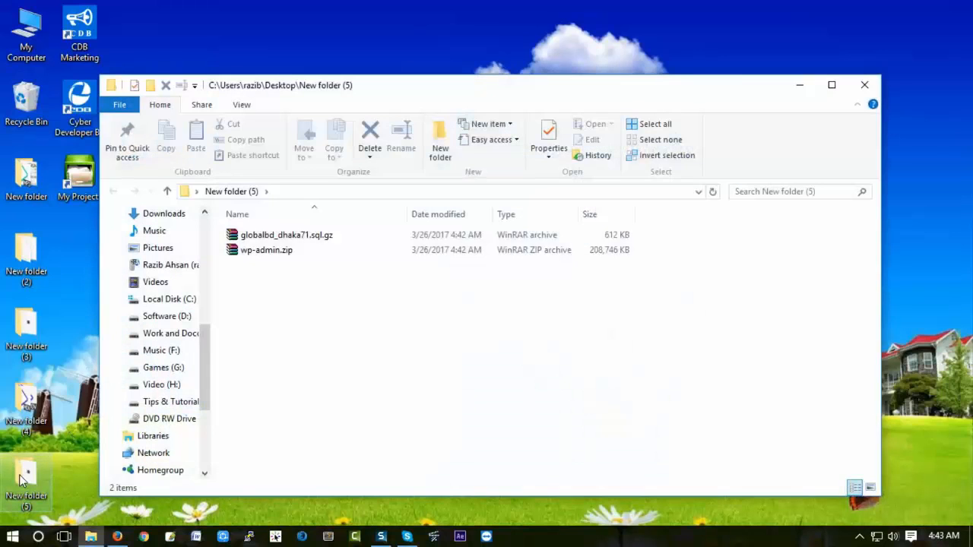
pyautogui.click(831, 84)
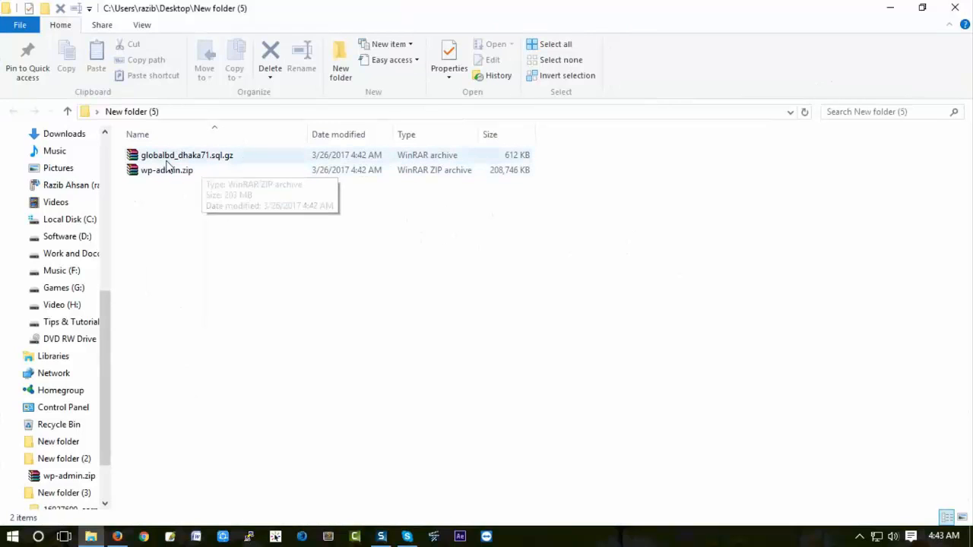
pyautogui.moveTo(187, 222); pyautogui.dragTo(169, 139)
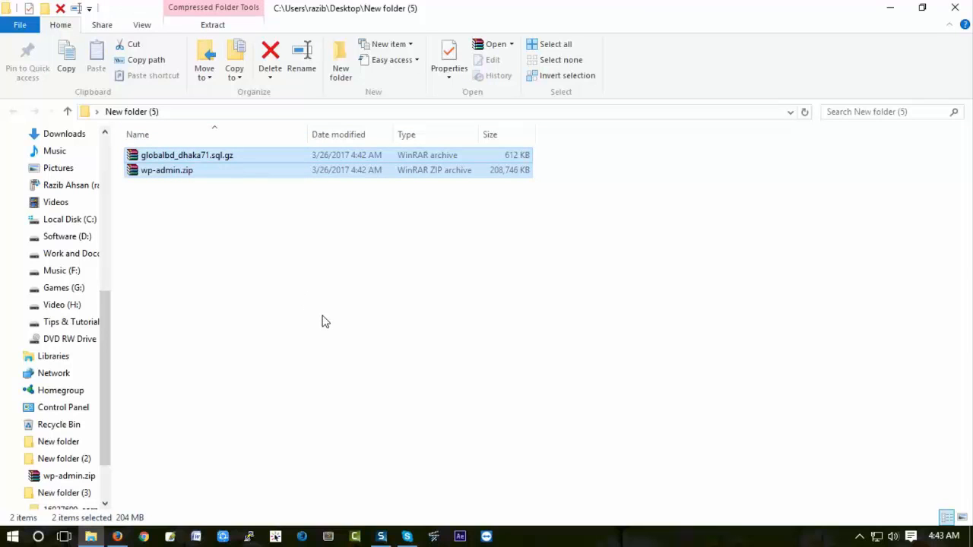
# Step: Switch to Firefox, copy dhaka71.com from the File Manager path and open that site in a new tab to view its pages
pyautogui.click(117, 537)
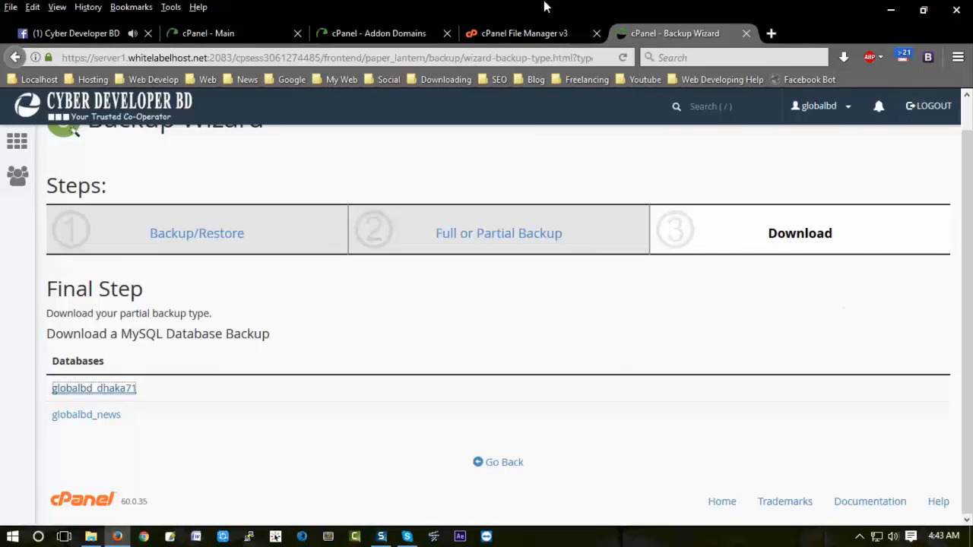
pyautogui.click(511, 34)
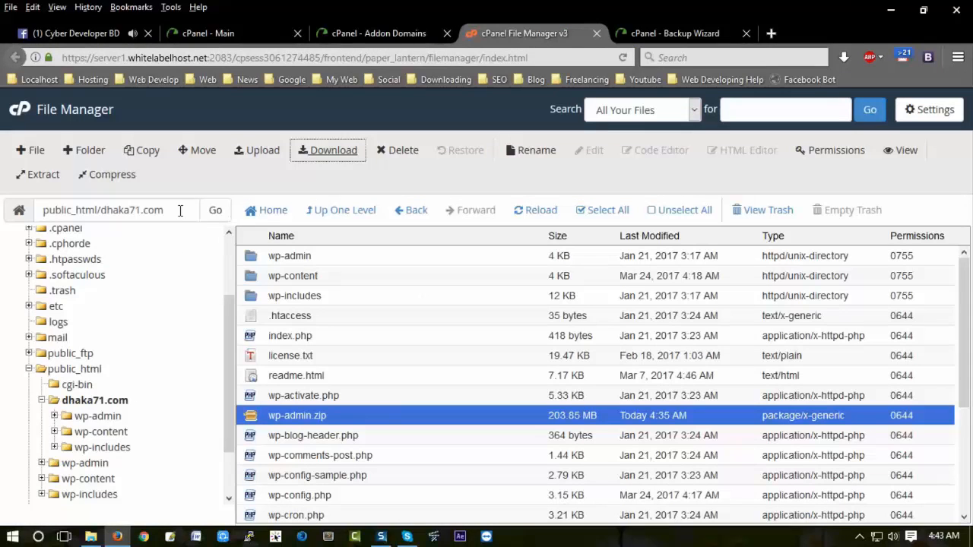
pyautogui.moveTo(180, 210); pyautogui.dragTo(100, 214)
pyautogui.rightClick(134, 210)
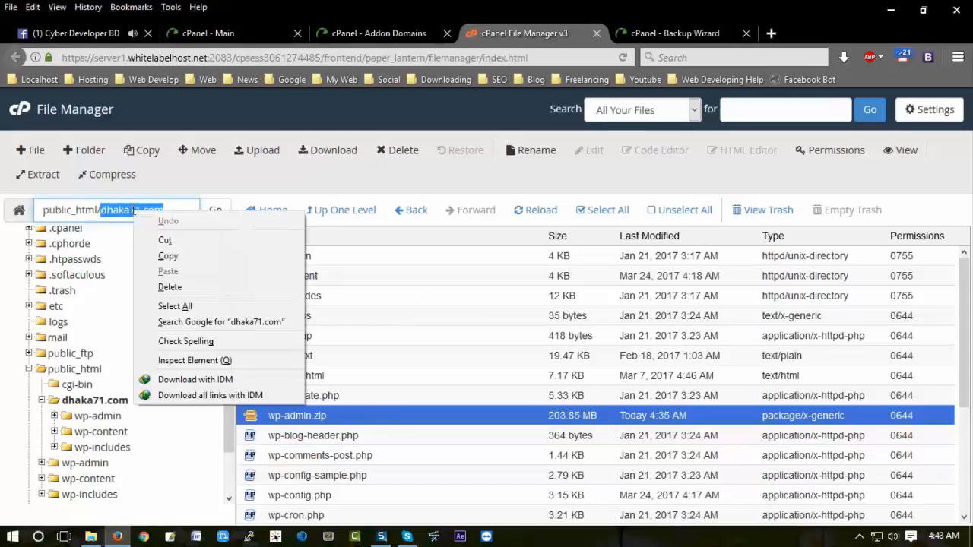
pyautogui.click(176, 258)
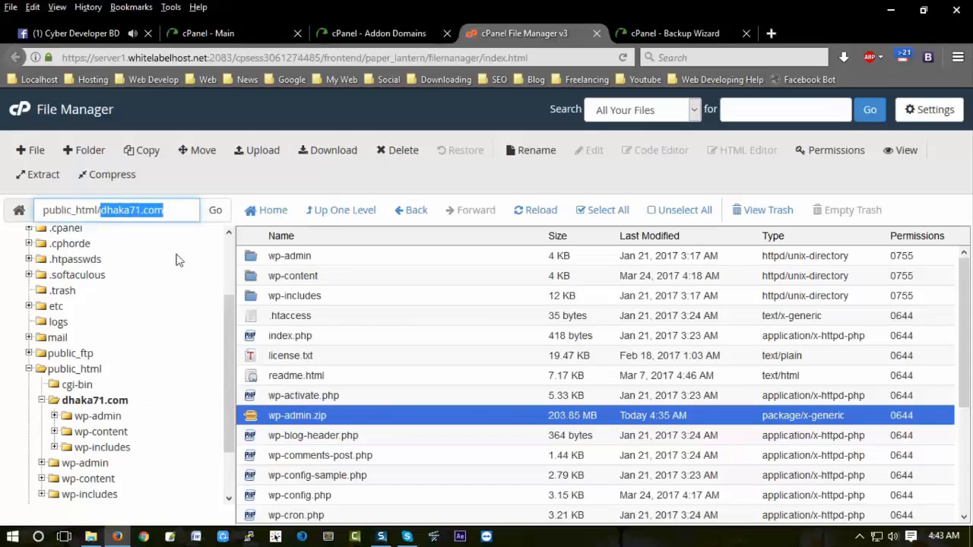
pyautogui.click(771, 33)
pyautogui.rightClick(250, 57)
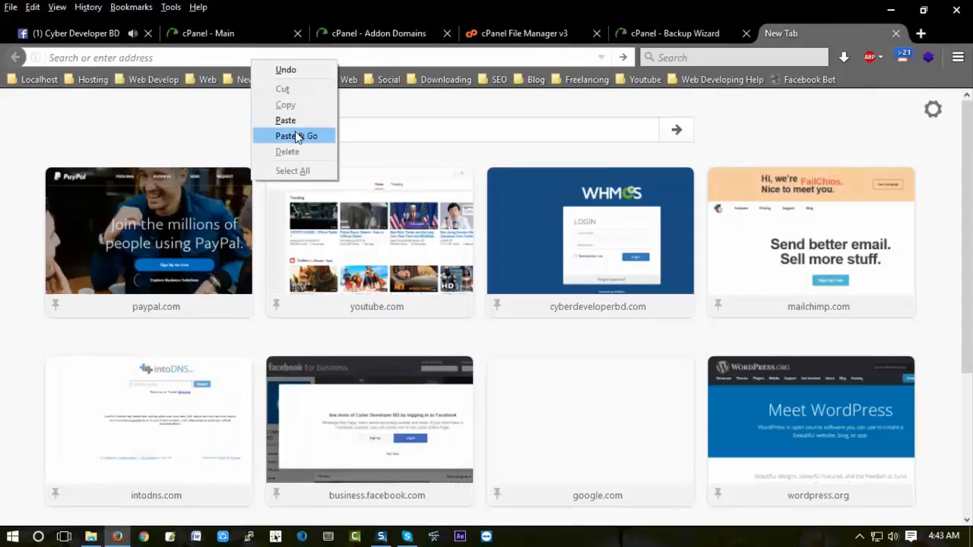
pyautogui.click(299, 134)
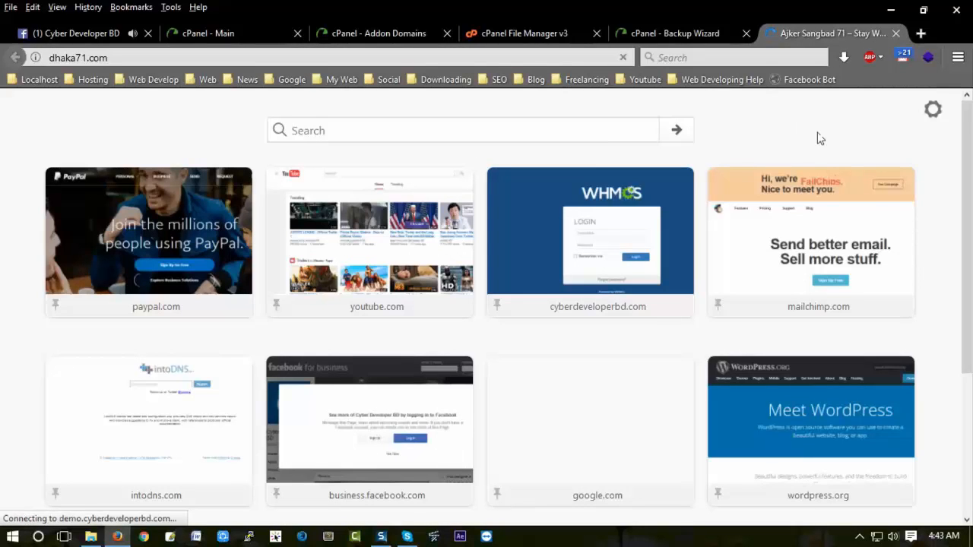
pyautogui.scroll(-5, 866, 223)
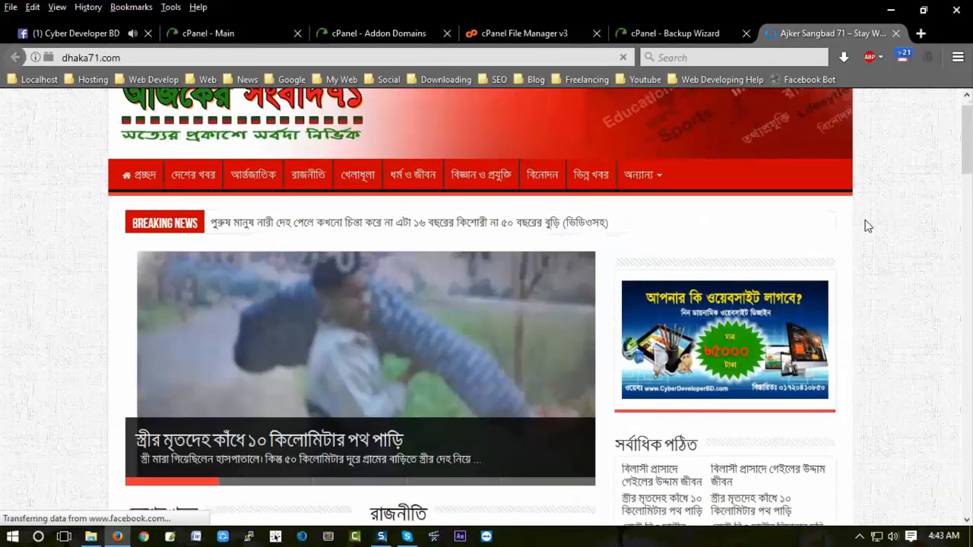
pyautogui.scroll(-10, 870, 226)
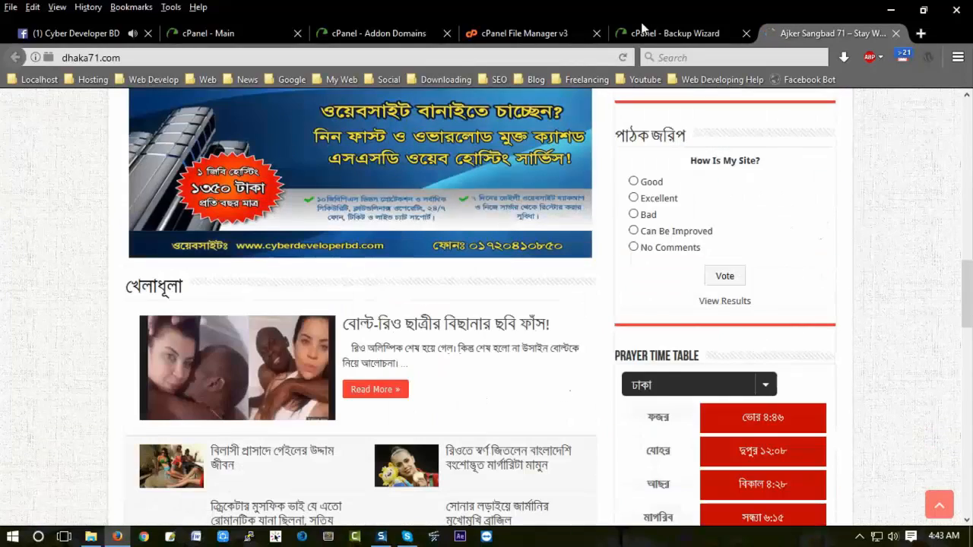
# Step: Permanently delete all files and folders in public_html/dhaka71.com in File Manager, skipping the trash
pyautogui.click(532, 33)
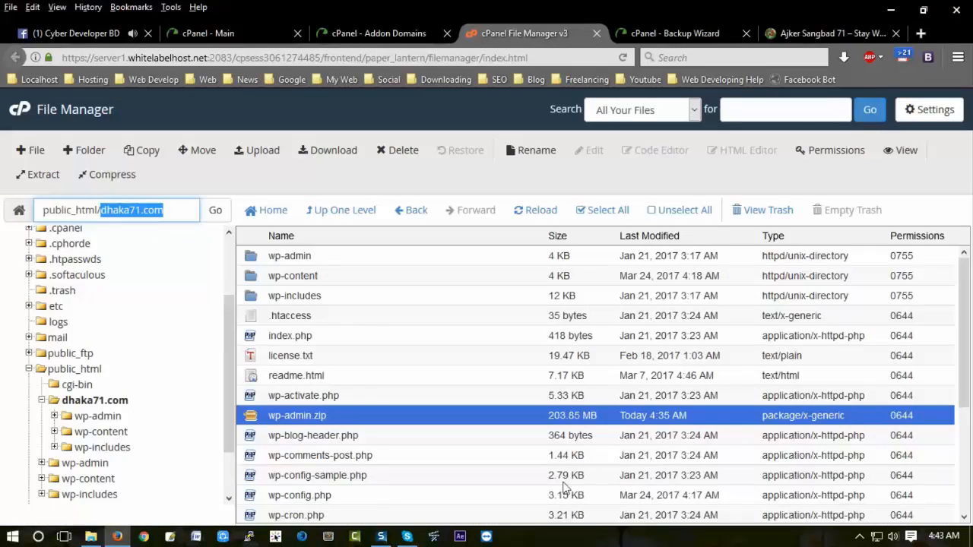
pyautogui.click(587, 211)
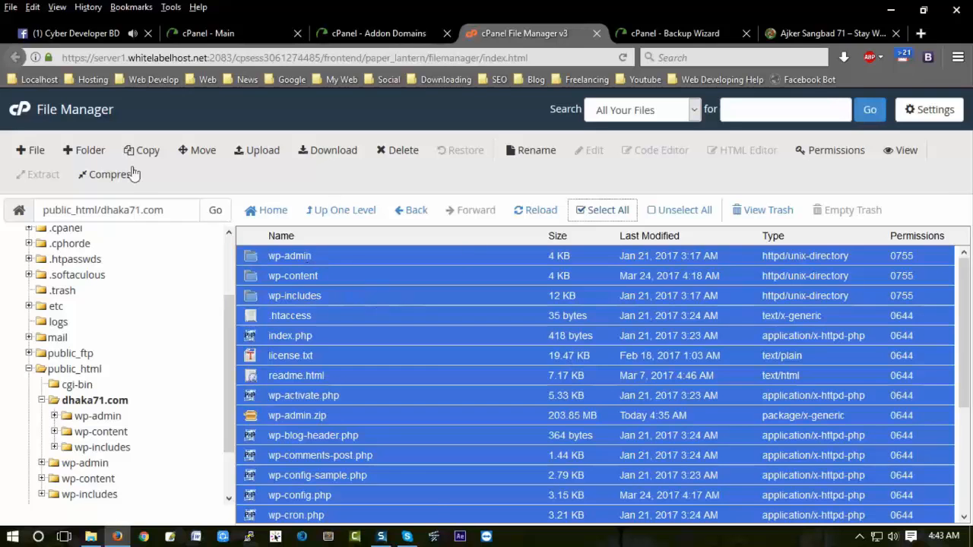
pyautogui.click(399, 150)
pyautogui.click(339, 389)
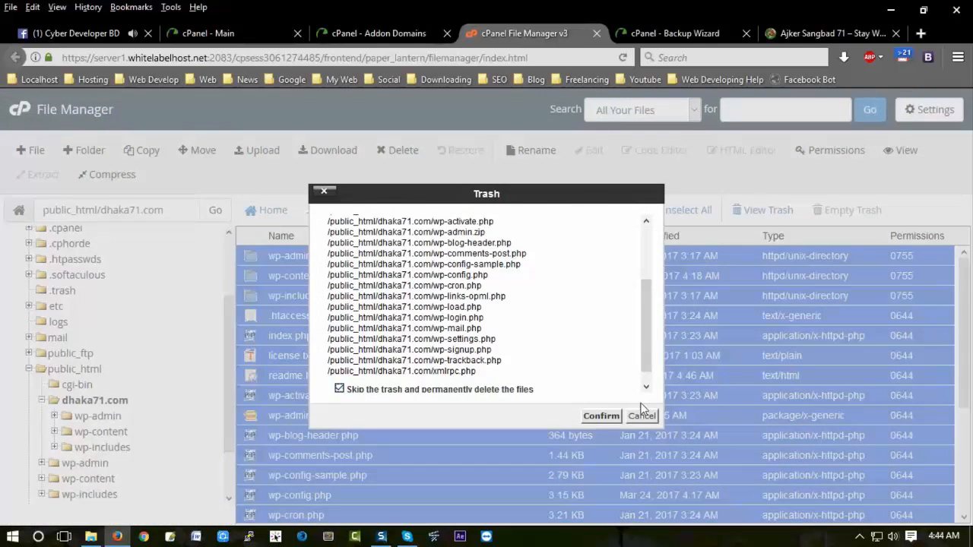
pyautogui.click(609, 416)
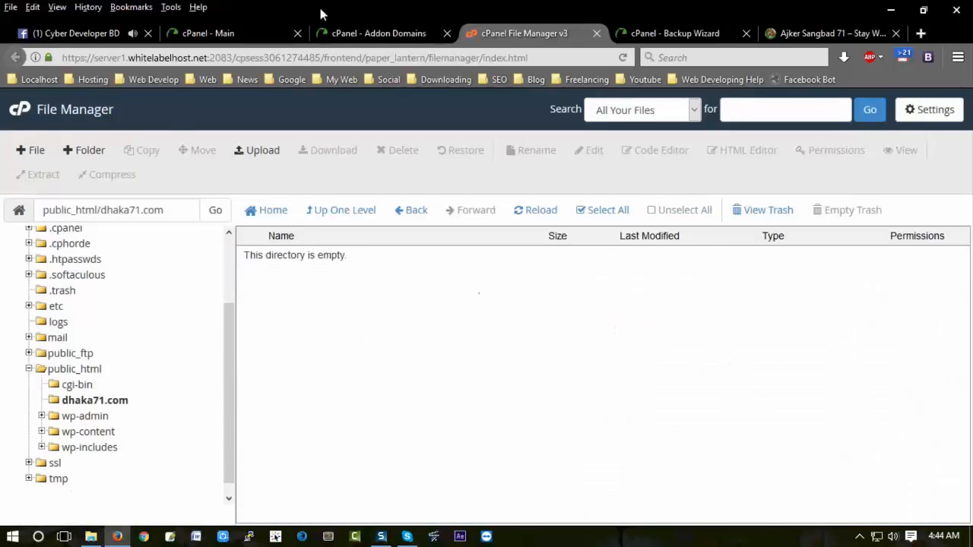
# Step: Close the Addon Domains and Backup Wizard pages and return to the cPanel main page
pyautogui.click(352, 33)
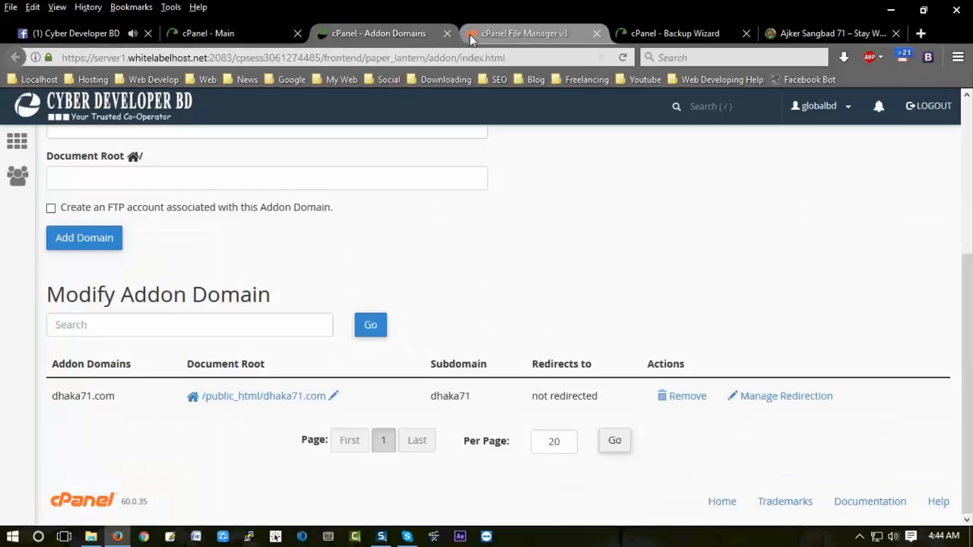
pyautogui.click(447, 34)
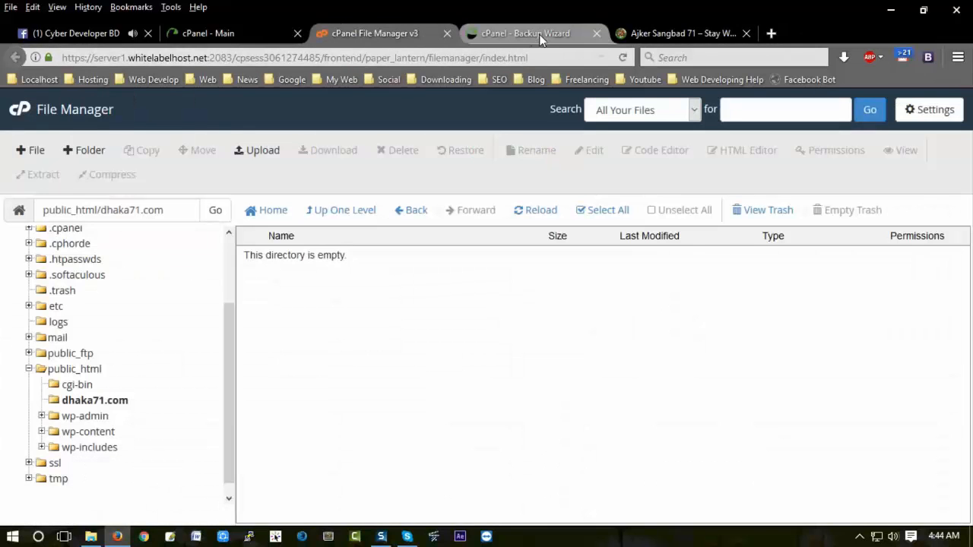
pyautogui.click(540, 38)
pyautogui.click(597, 33)
pyautogui.click(215, 38)
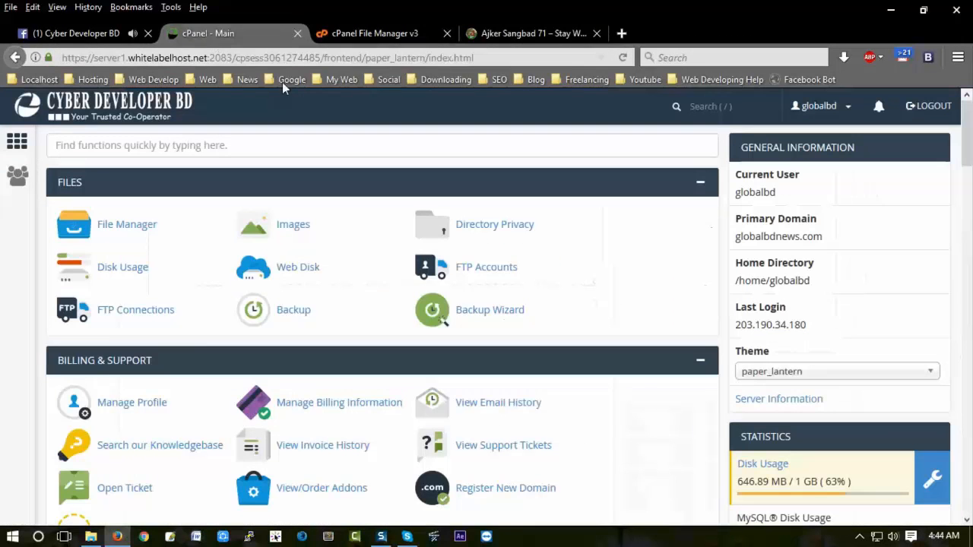
# Step: Find MySQL Databases on the cPanel main page and open it in a new tab
pyautogui.scroll(-7, 312, 285)
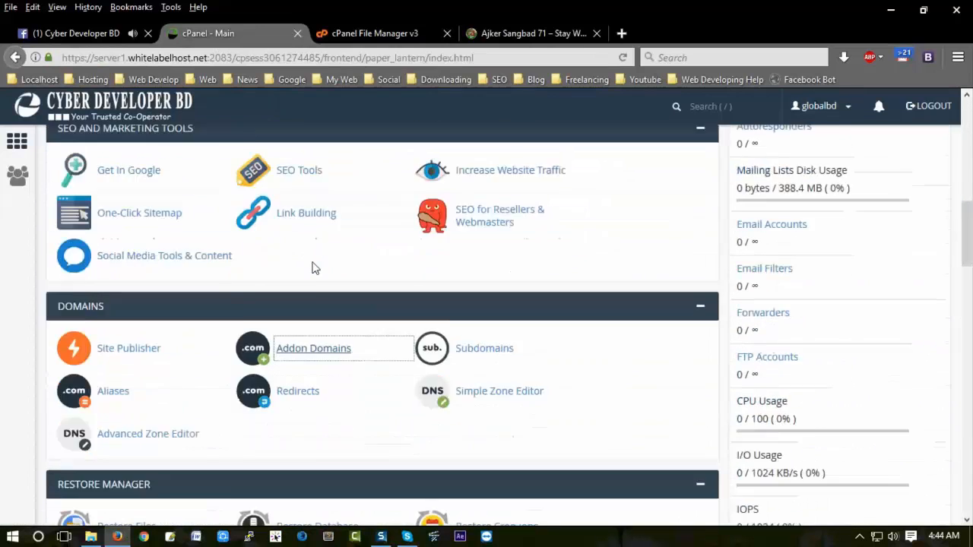
pyautogui.scroll(-1, 313, 265)
pyautogui.scroll(2, 311, 263)
pyautogui.scroll(-7, 319, 264)
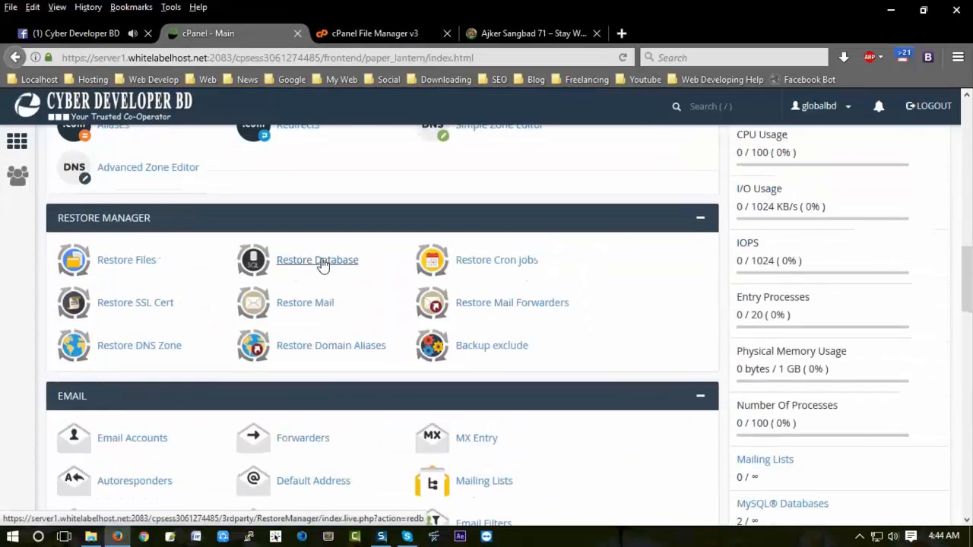
pyautogui.scroll(-6, 187, 304)
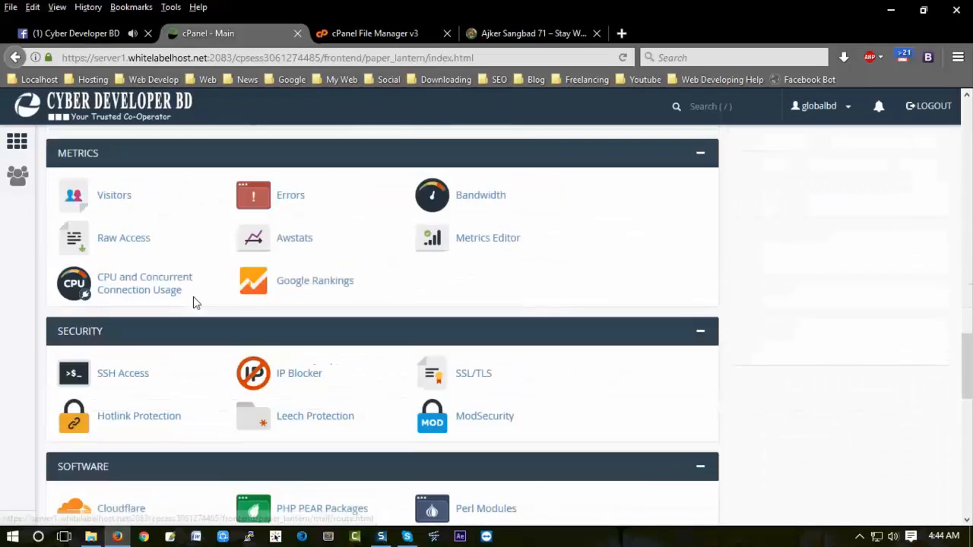
pyautogui.scroll(-6, 240, 300)
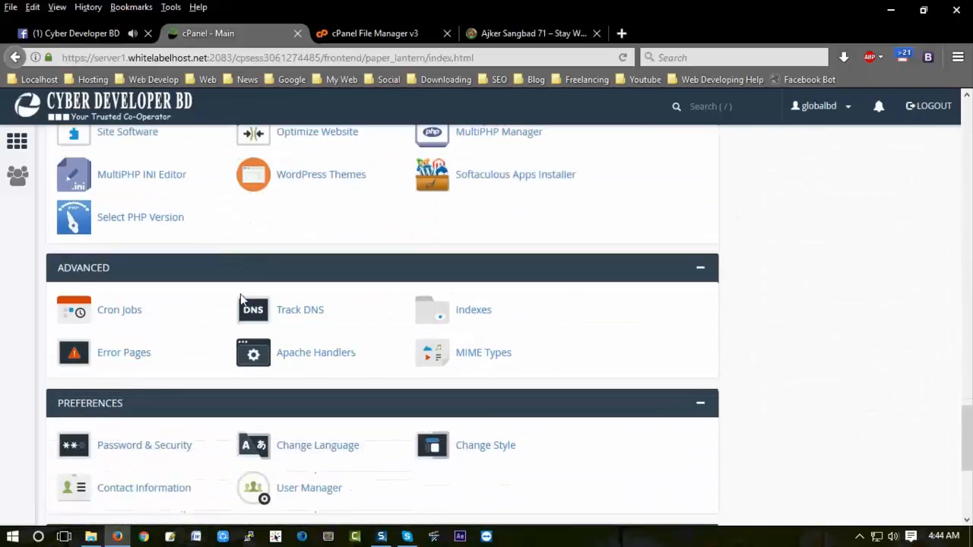
pyautogui.scroll(-3, 240, 299)
pyautogui.scroll(15, 240, 293)
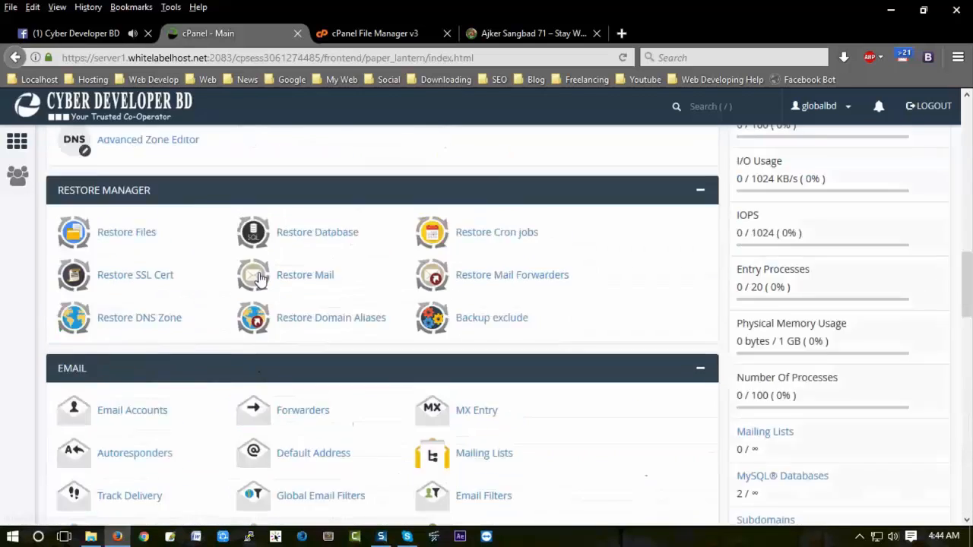
pyautogui.scroll(-4, 258, 280)
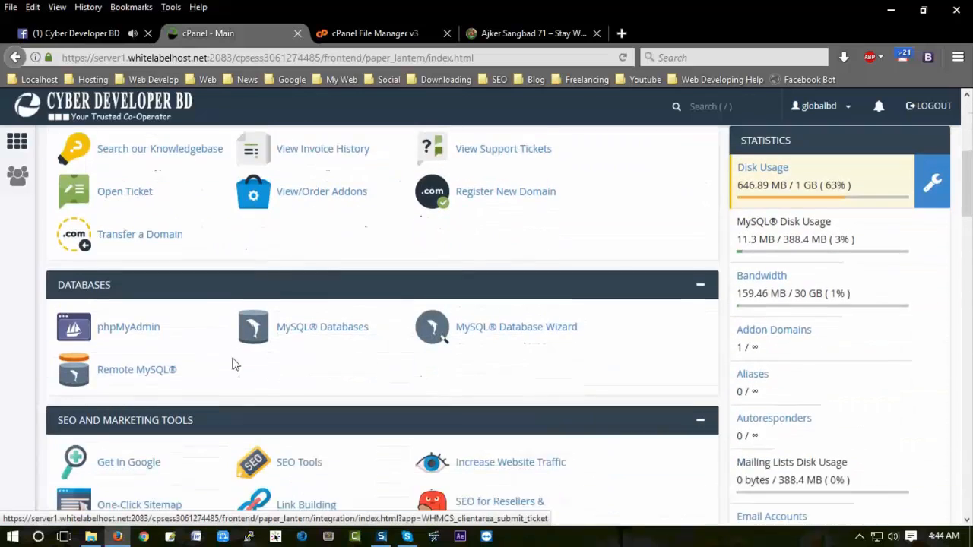
pyautogui.middleClick(304, 311)
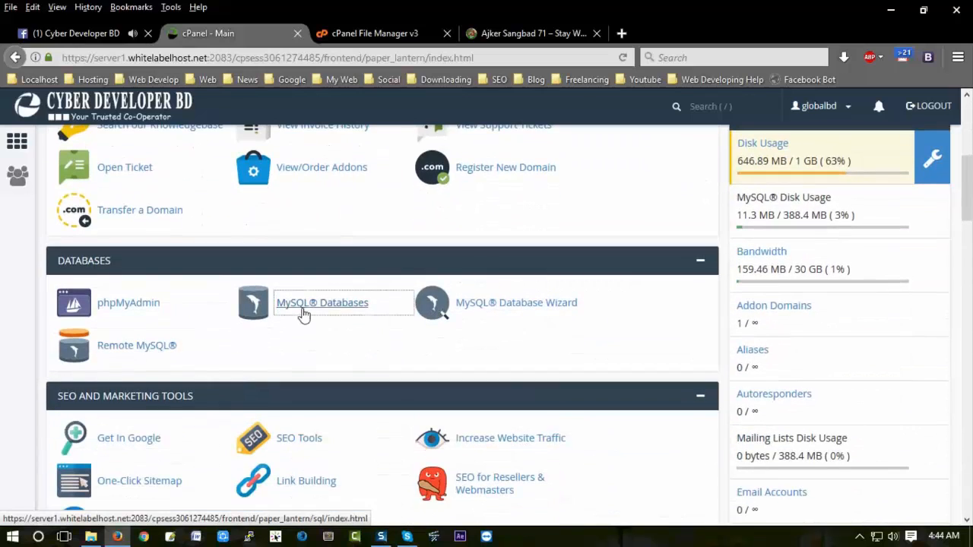
pyautogui.click(379, 38)
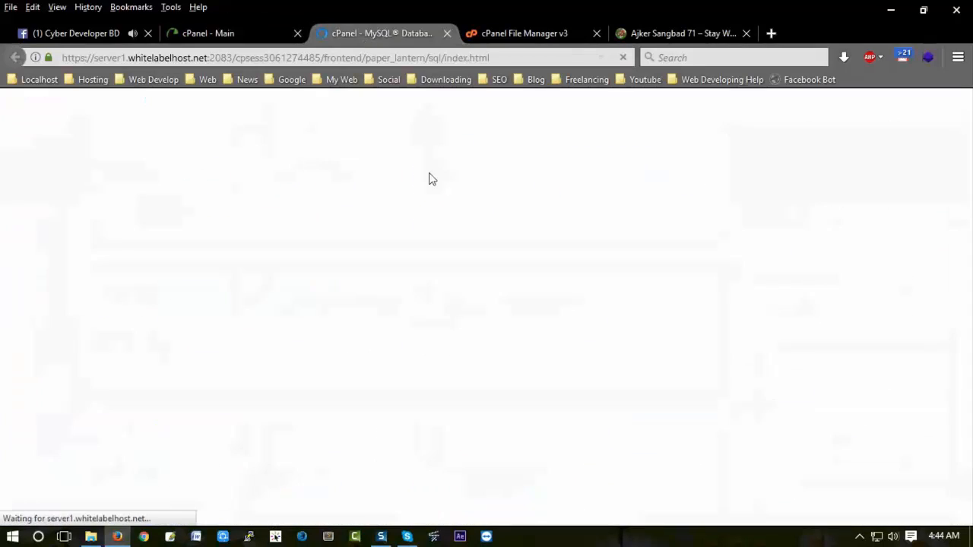
# Step: Permanently delete the globalbd_dhaka71 database and return to the MySQL Databases page
pyautogui.scroll(-5, 399, 288)
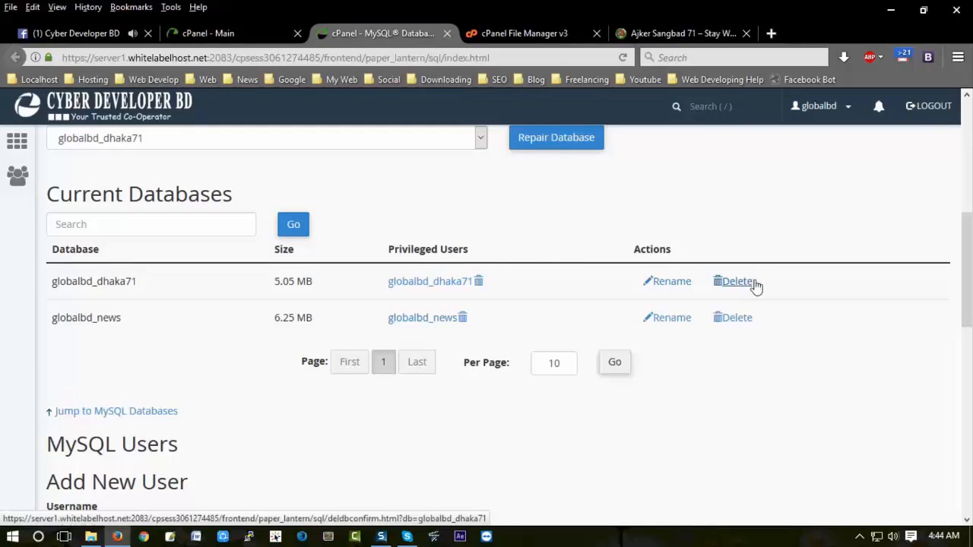
pyautogui.click(744, 288)
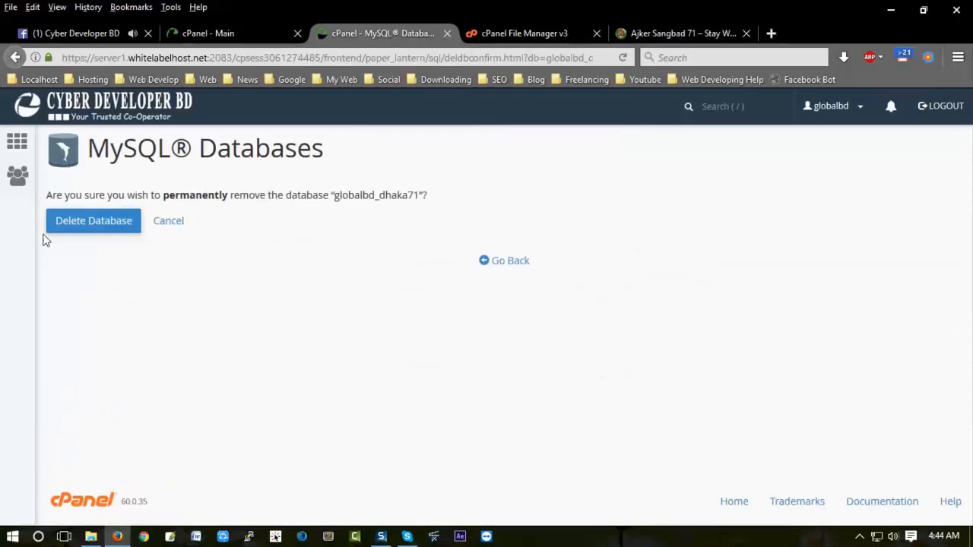
pyautogui.click(119, 227)
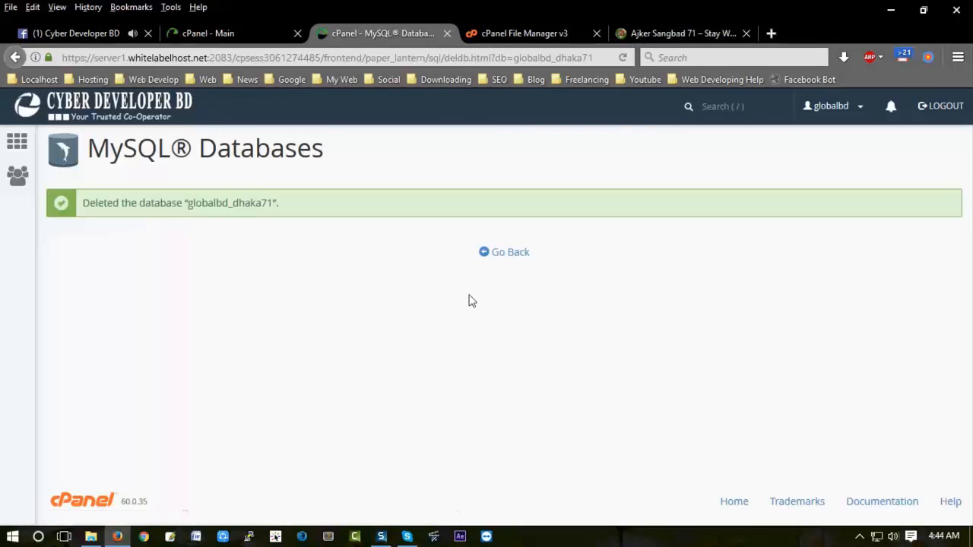
pyautogui.click(518, 257)
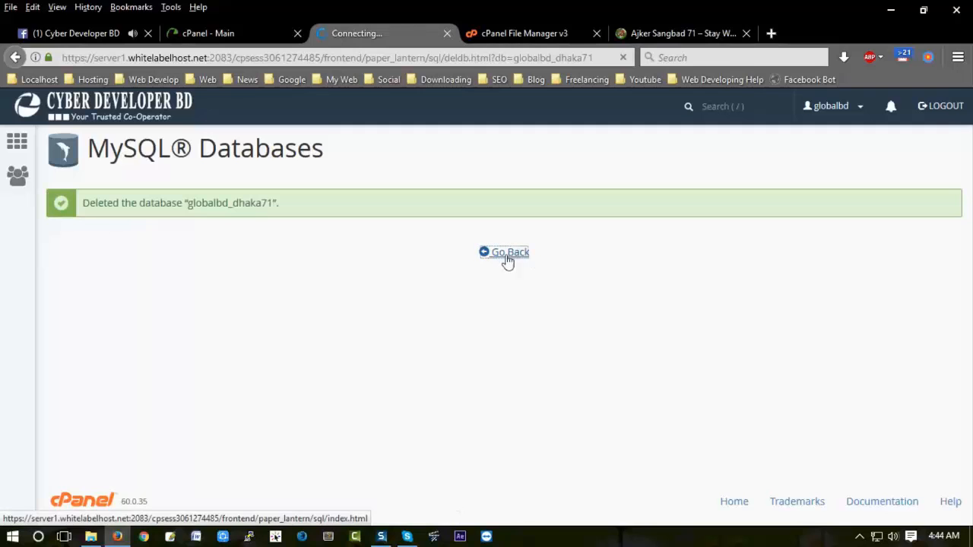
# Step: Delete the MySQL user globalbd_dhaka71 and return to the MySQL Databases page
pyautogui.scroll(-15, 354, 357)
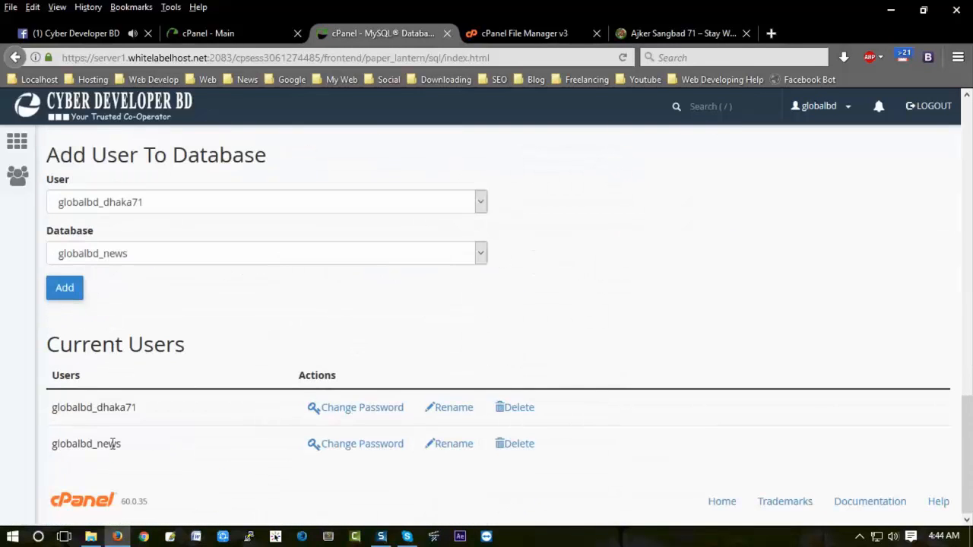
pyautogui.click(510, 408)
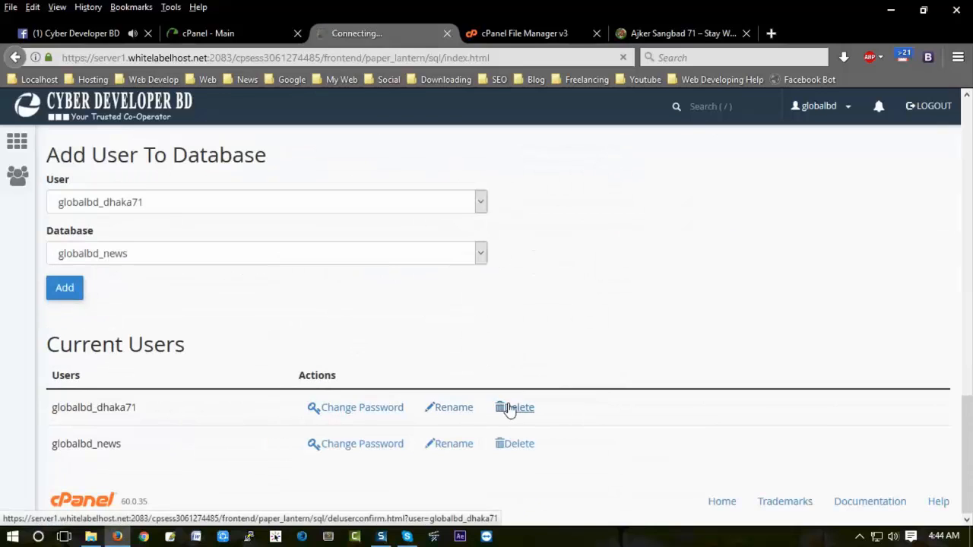
pyautogui.click(82, 253)
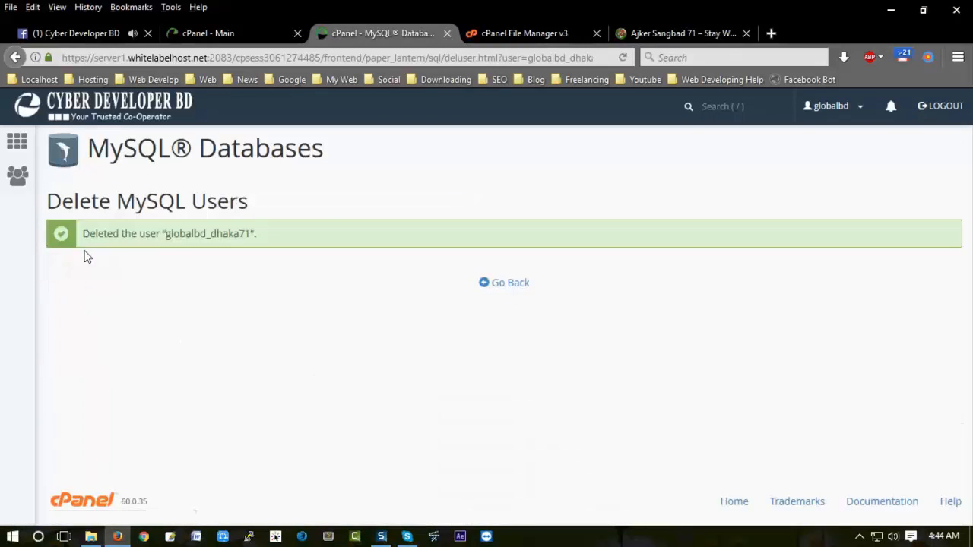
pyautogui.click(527, 286)
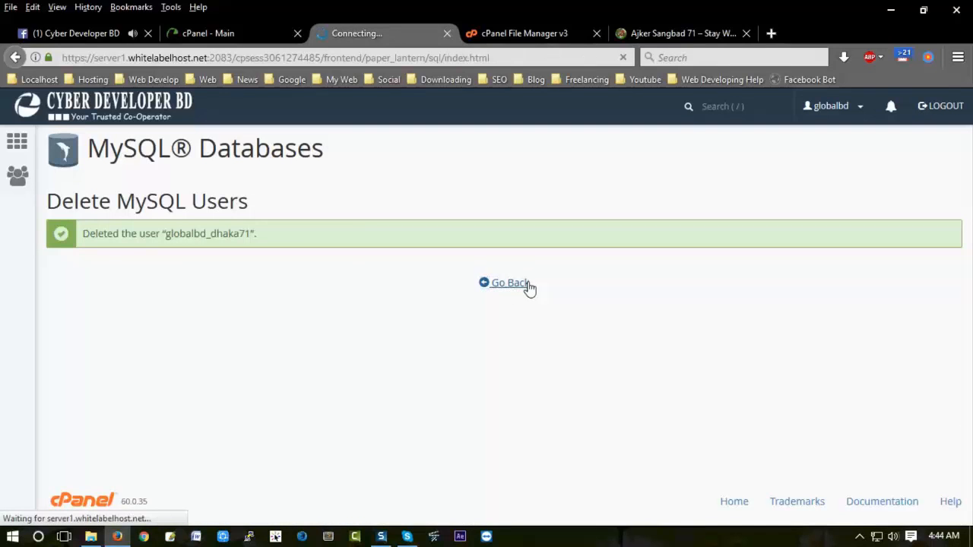
# Step: Reload dhaka71.com to check the site, and close the MySQL Databases page to return to File Manager
pyautogui.click(685, 32)
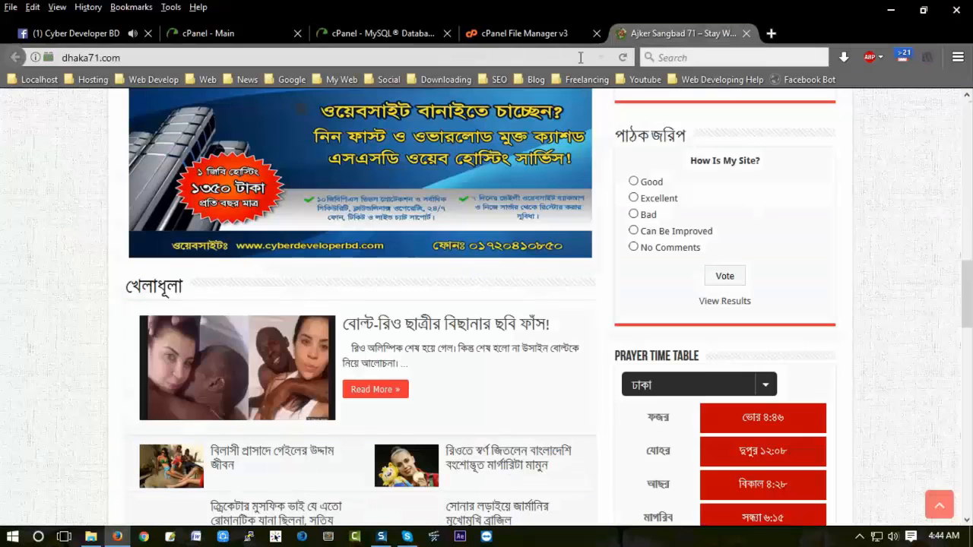
pyautogui.click(155, 59)
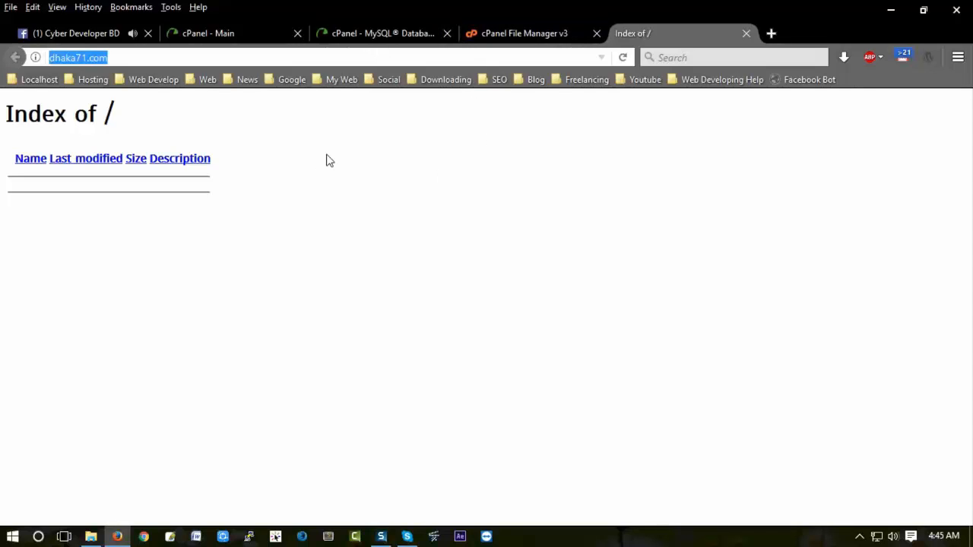
pyautogui.click(377, 34)
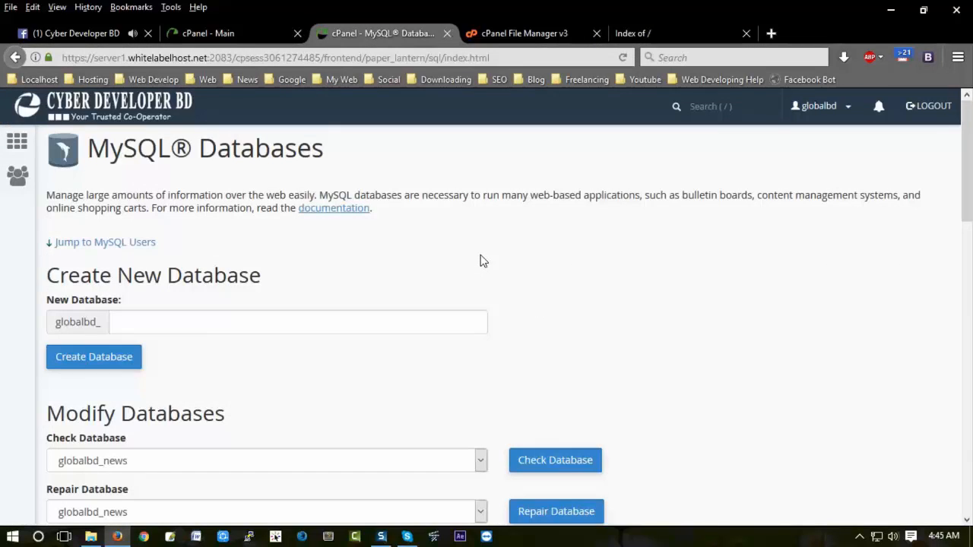
pyautogui.click(447, 33)
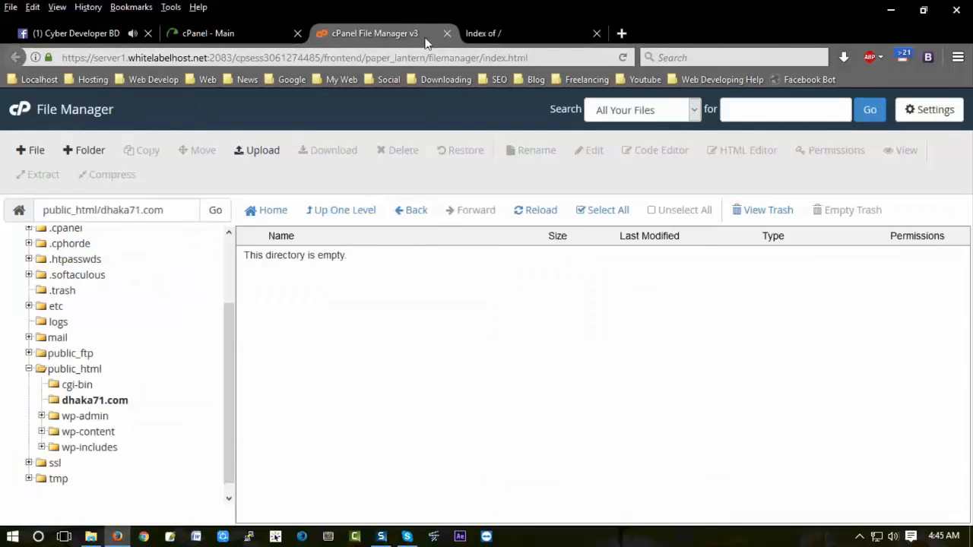
# Step: Close the File Manager, reopen it from the cPanel main page, and open the public_html/dhaka71.com folder
pyautogui.click(447, 33)
pyautogui.click(206, 31)
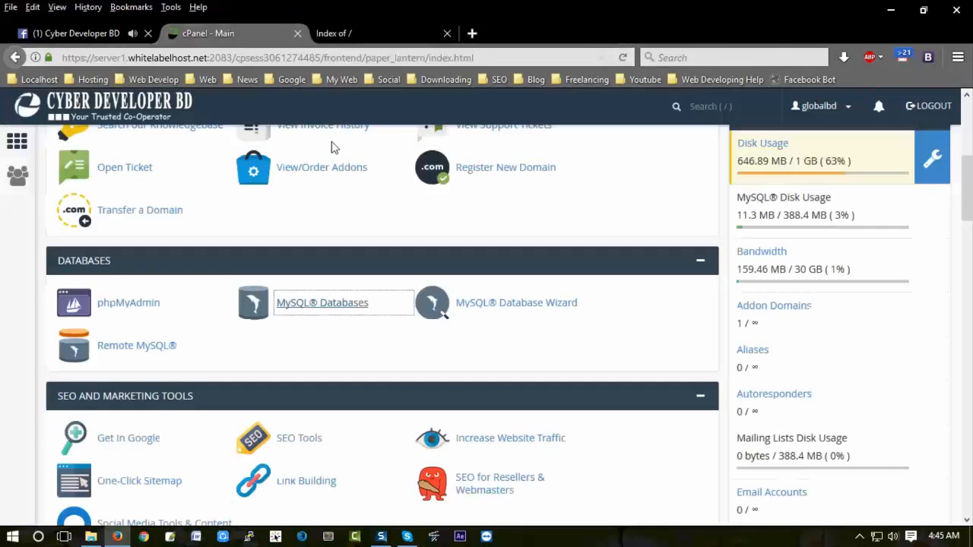
pyautogui.scroll(3, 334, 304)
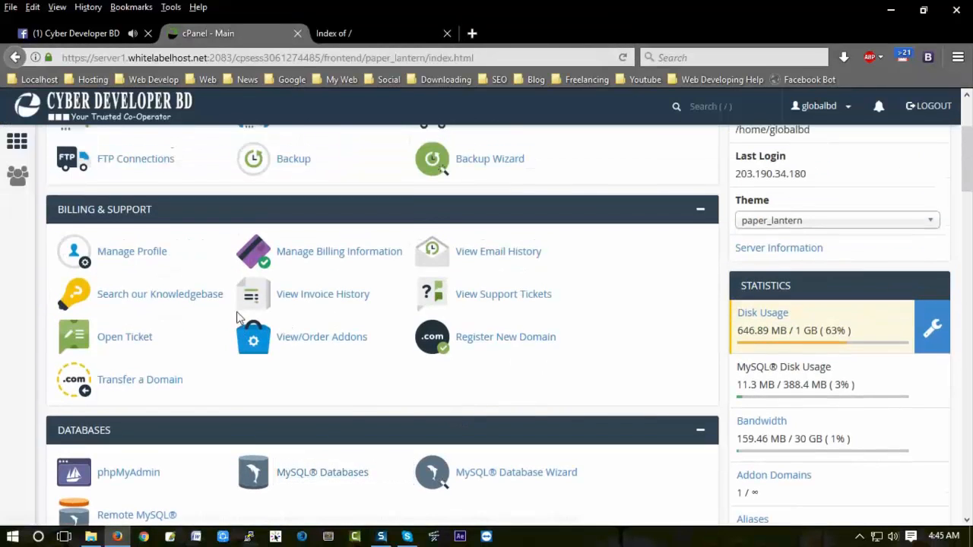
pyautogui.scroll(2, 238, 315)
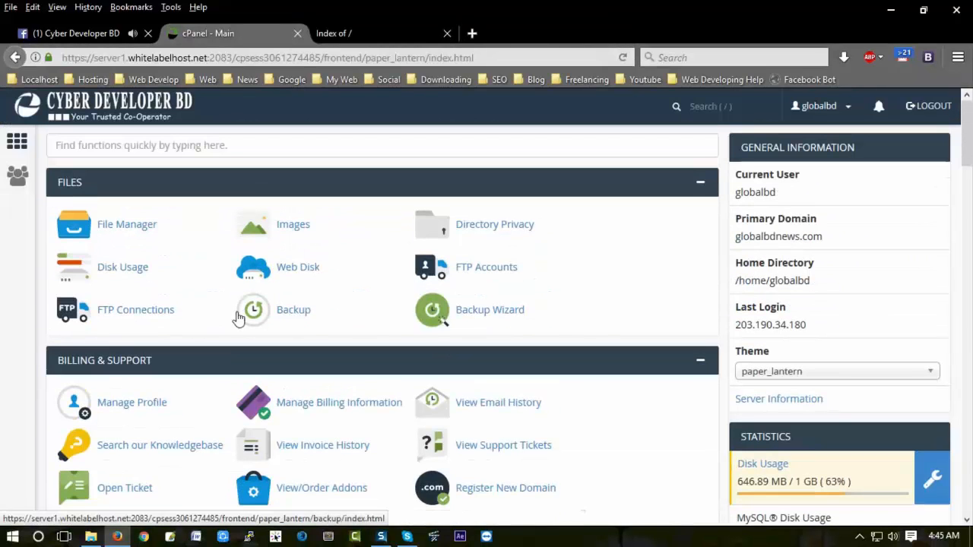
pyautogui.click(111, 232)
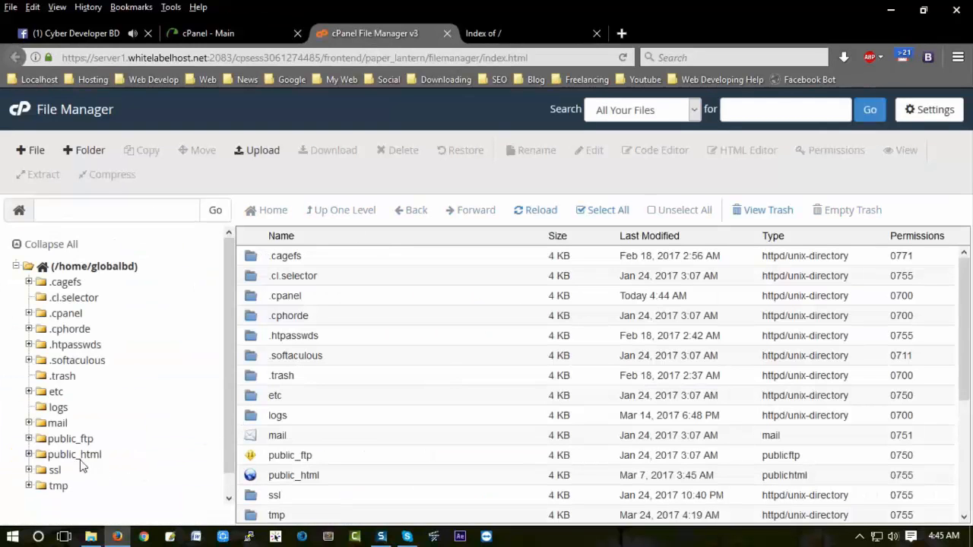
pyautogui.click(75, 456)
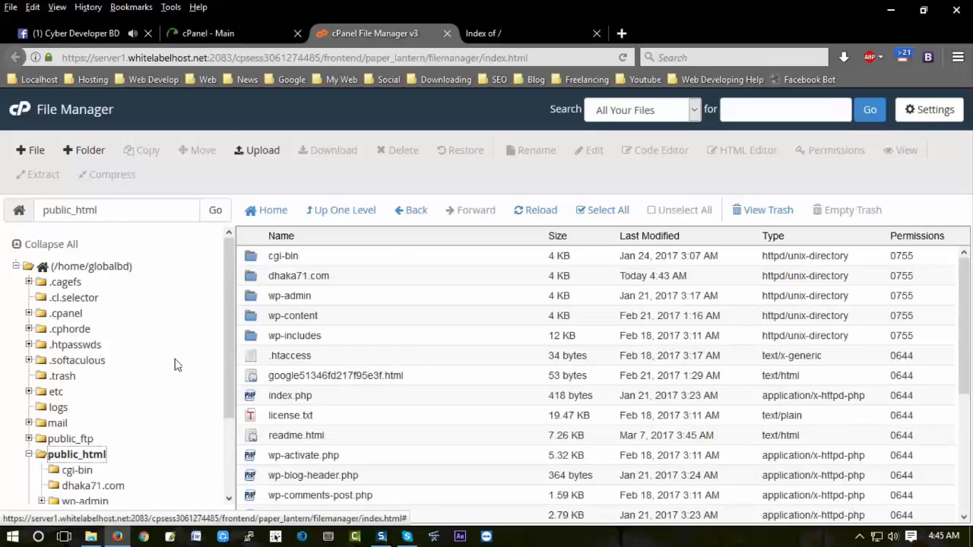
pyautogui.click(107, 486)
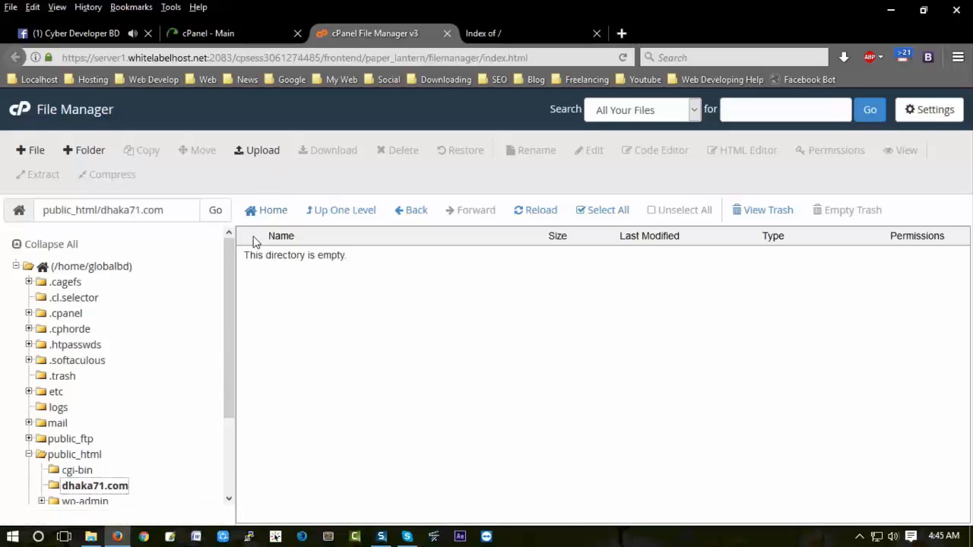
# Step: Upload wp-admin.zip from the local New folder (5) to public_html/dhaka71.com and reload the folder's file listing
pyautogui.click(260, 155)
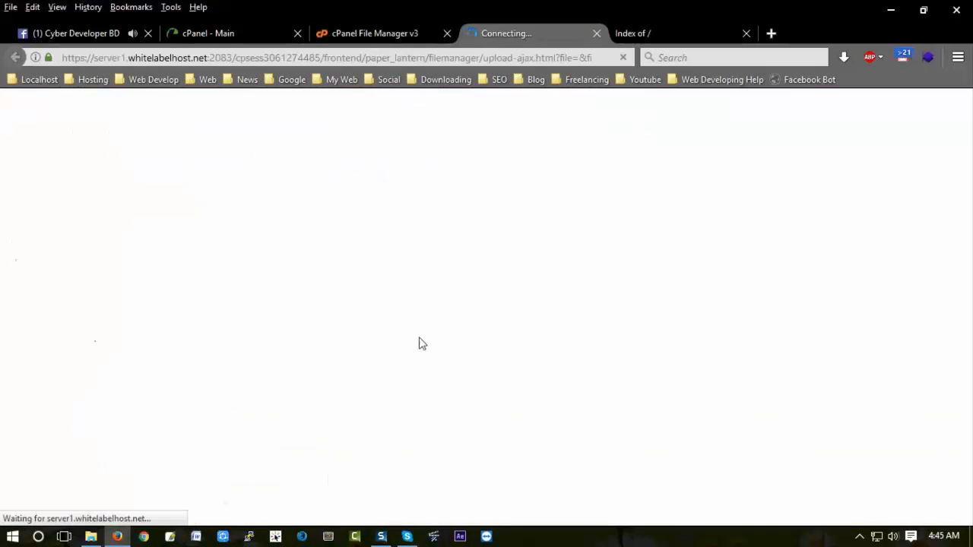
pyautogui.click(91, 536)
pyautogui.click(217, 260)
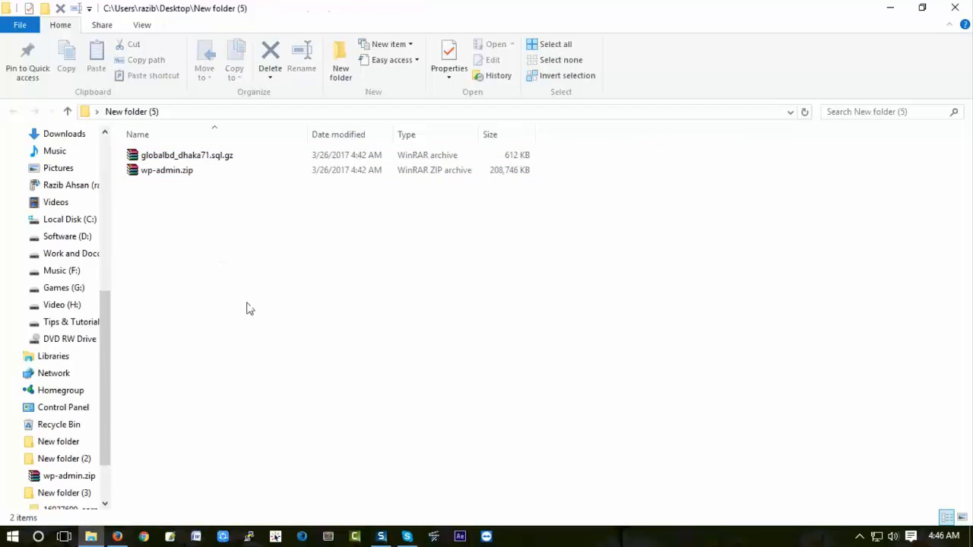
pyautogui.moveTo(163, 170); pyautogui.dragTo(268, 306)
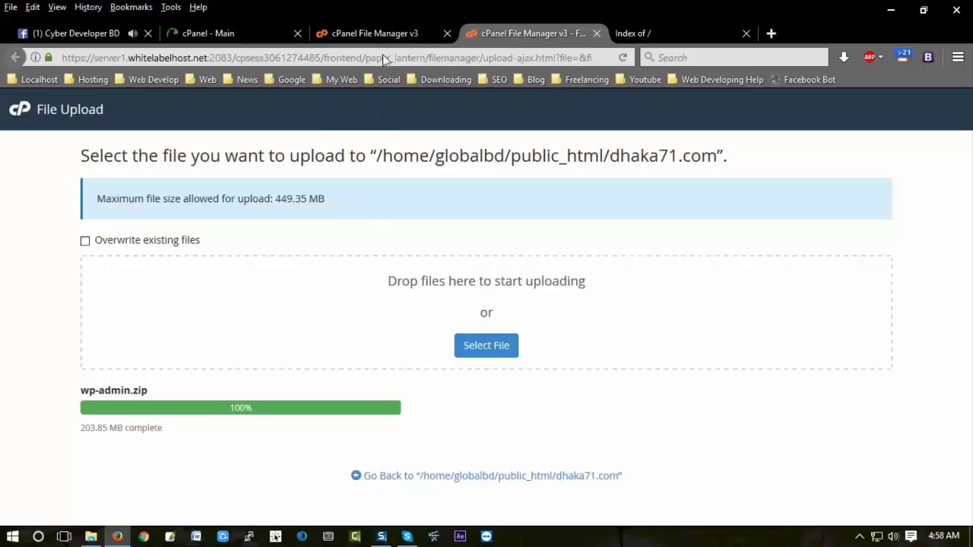
pyautogui.click(382, 34)
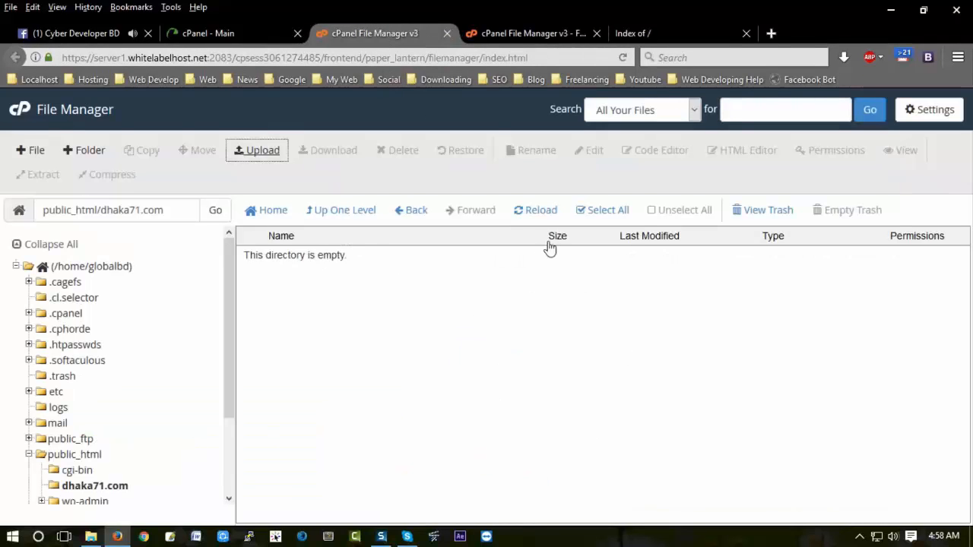
pyautogui.click(549, 213)
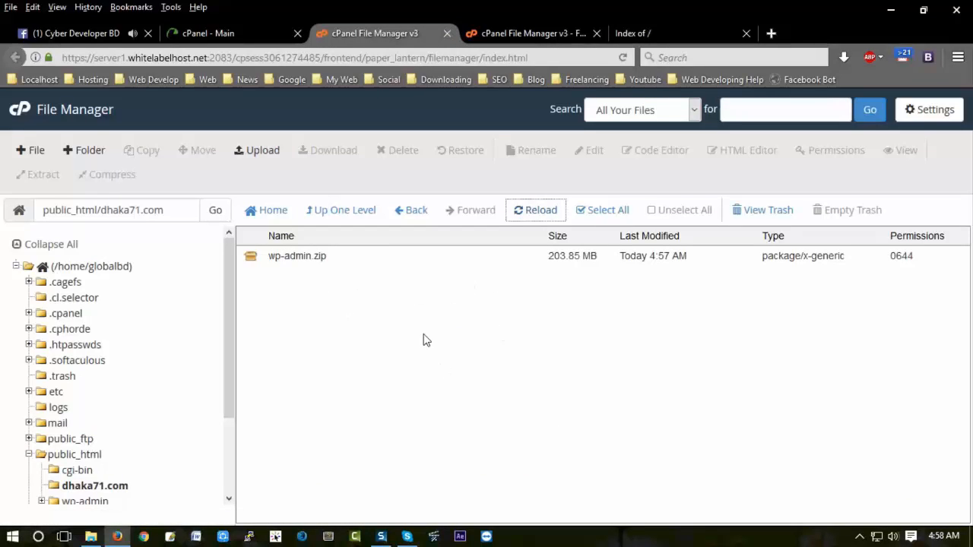
# Step: Extract wp-admin.zip into /public_html/dhaka71.com and look through the extracted files
pyautogui.click(426, 257)
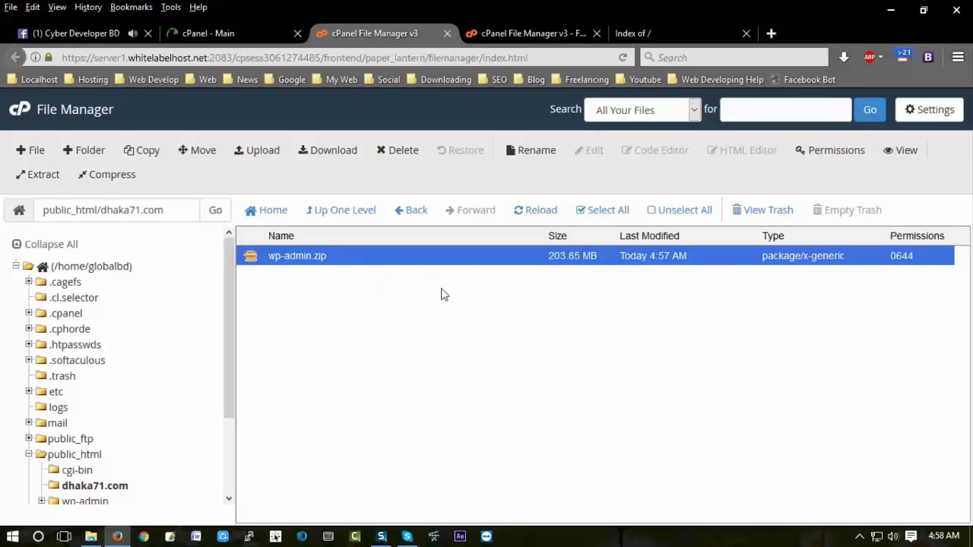
pyautogui.click(36, 180)
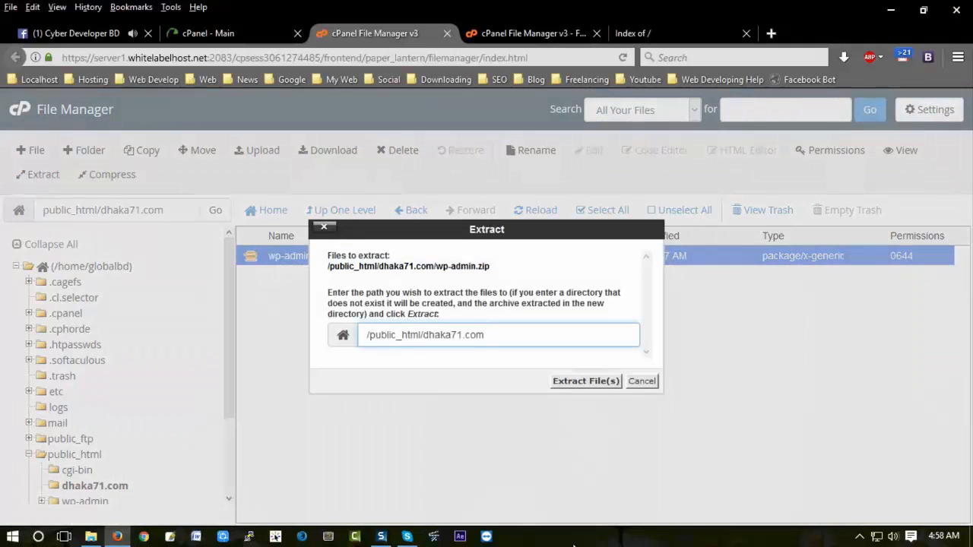
pyautogui.click(587, 382)
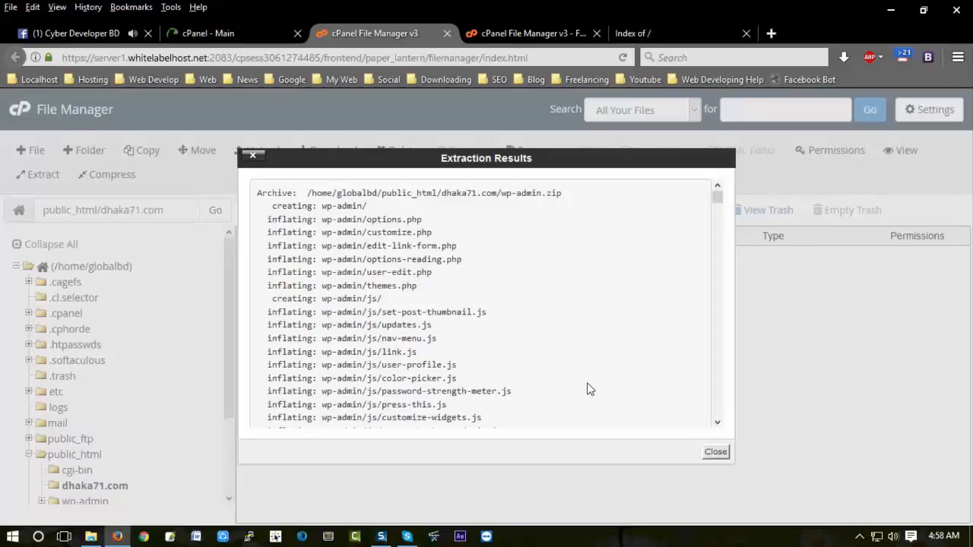
pyautogui.click(715, 452)
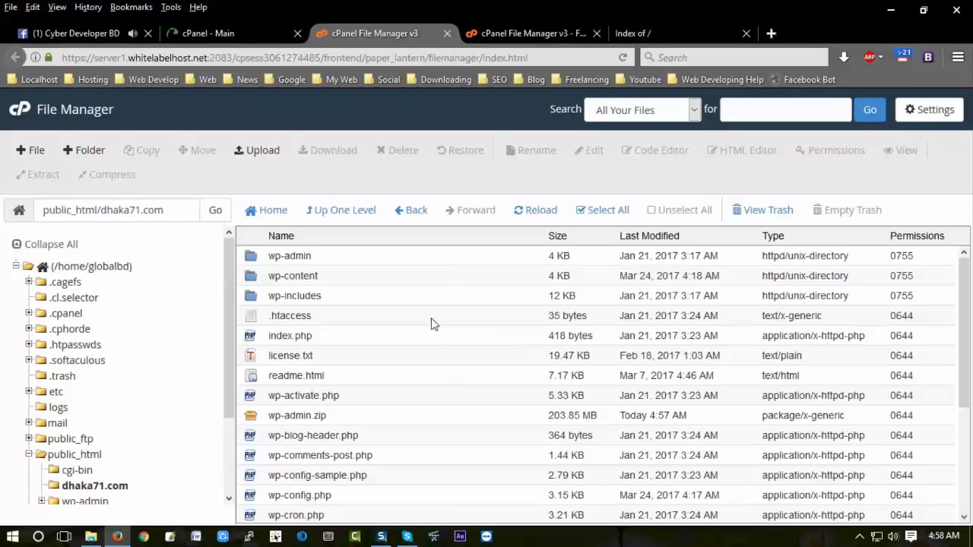
pyautogui.scroll(-3, 449, 350)
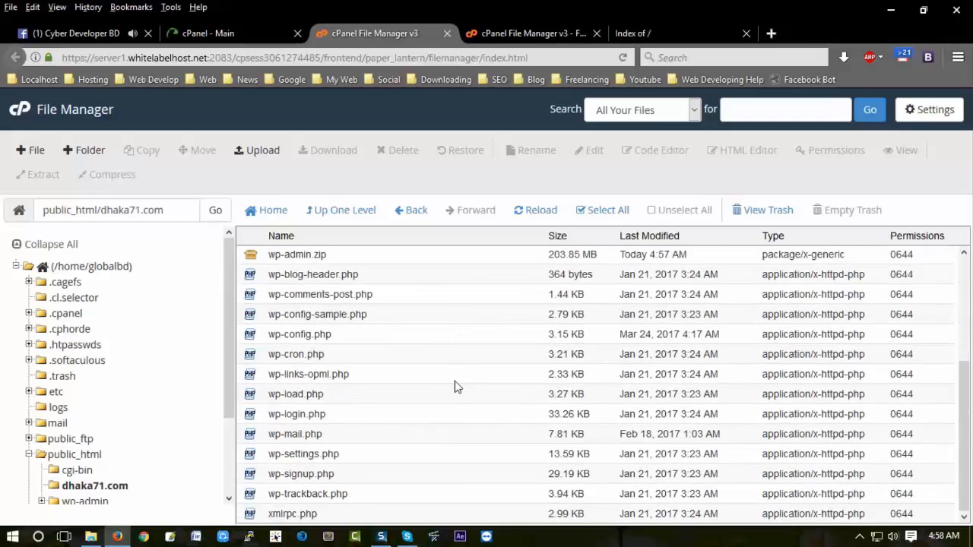
pyautogui.scroll(3, 471, 376)
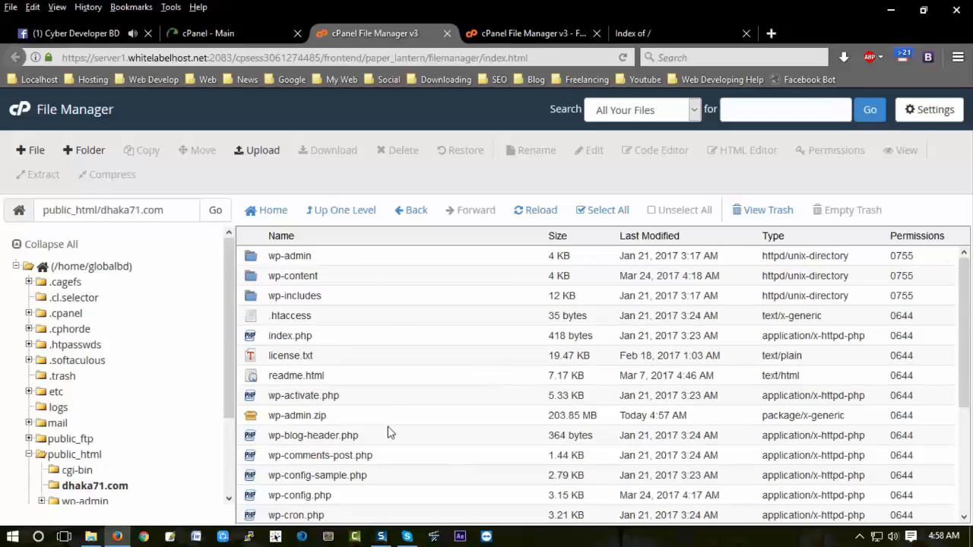
# Step: Permanently delete wp-admin.zip from the dhaka71.com folder, skipping the trash
pyautogui.click(428, 417)
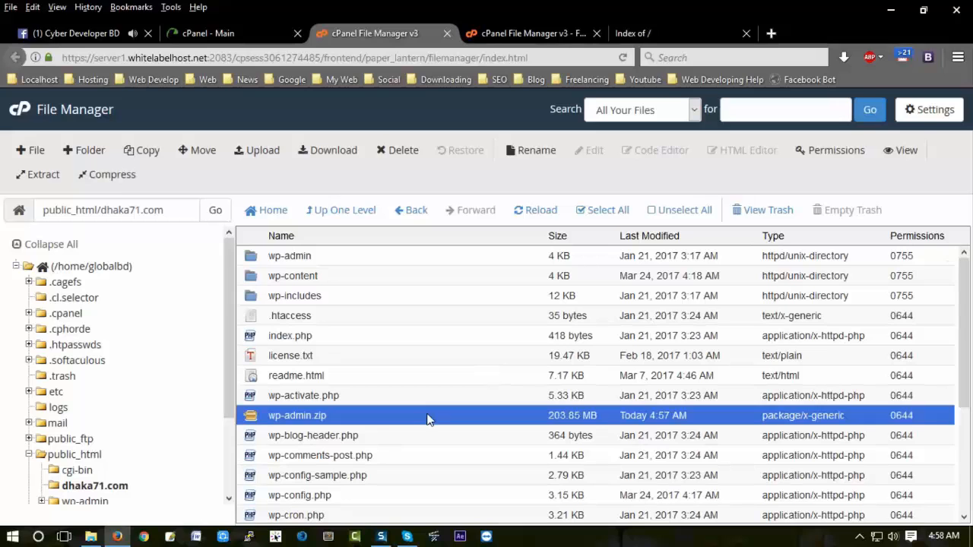
pyautogui.click(400, 150)
pyautogui.click(368, 313)
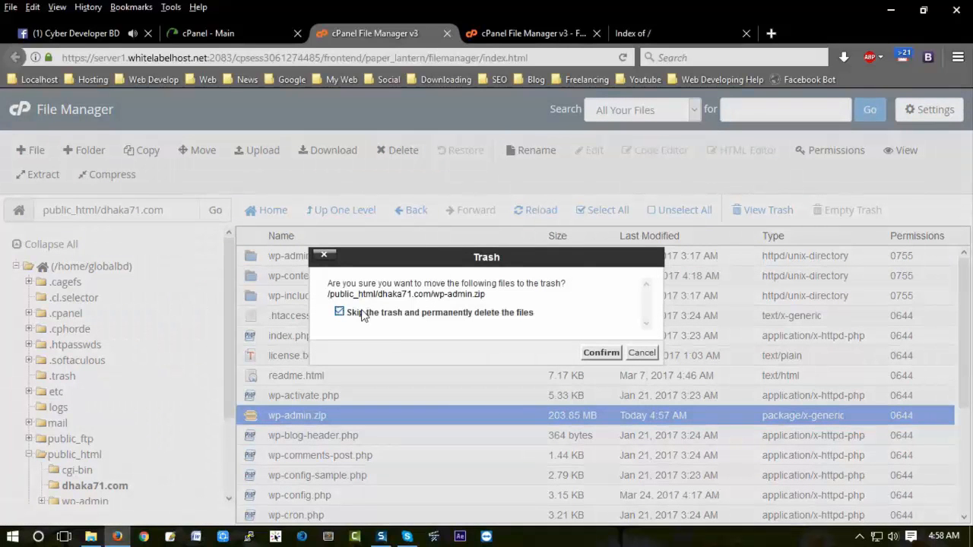
pyautogui.click(592, 352)
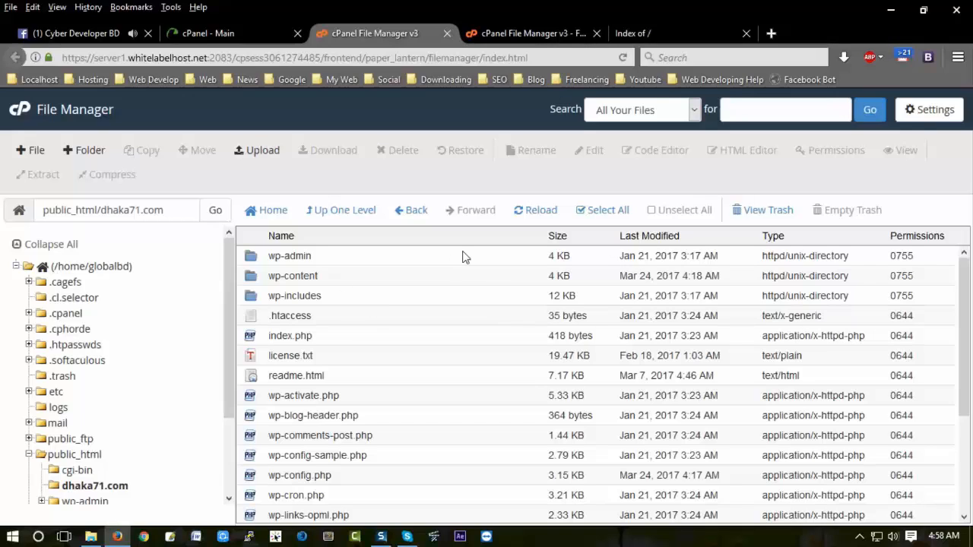
# Step: Open MySQL Databases from the cPanel main page in a new tab and switch to it
pyautogui.click(228, 33)
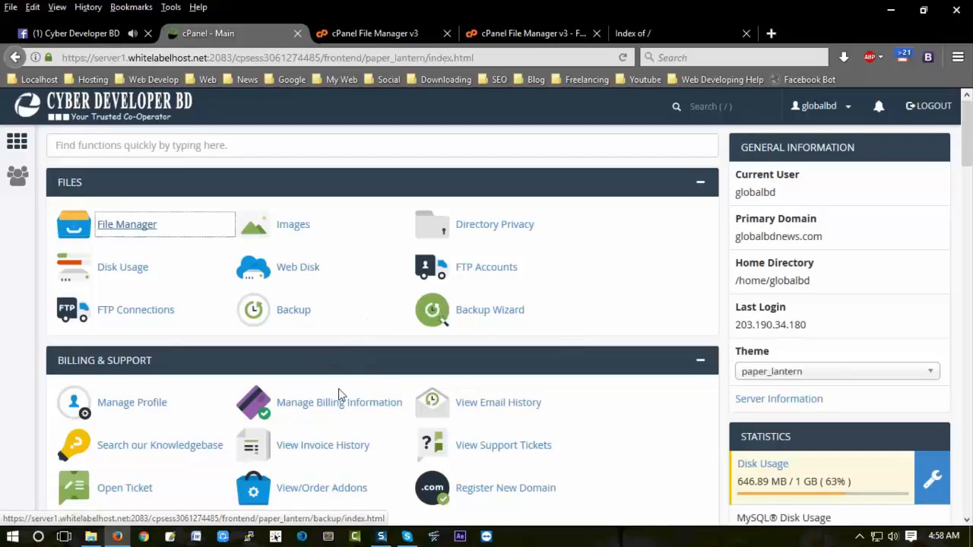
pyautogui.scroll(-5, 339, 393)
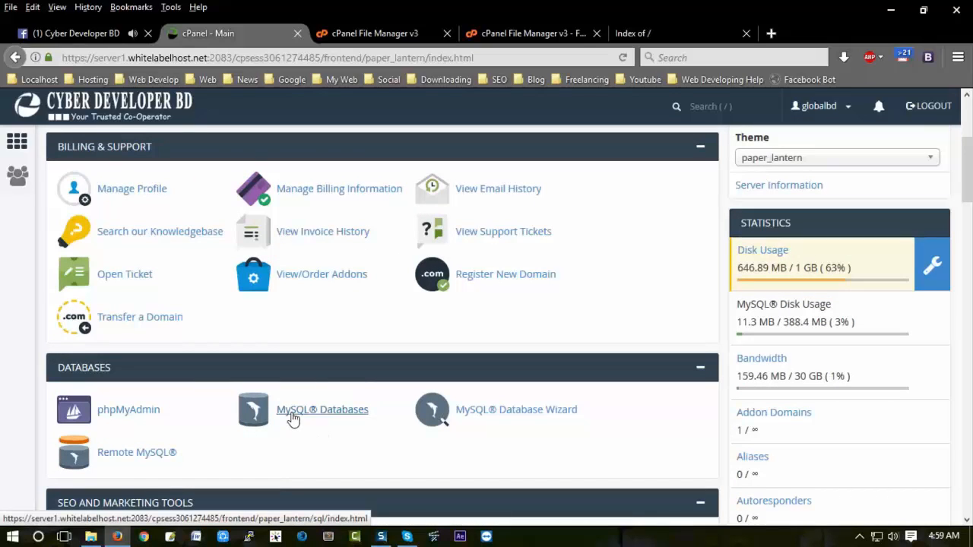
pyautogui.middleClick(293, 419)
pyautogui.click(372, 33)
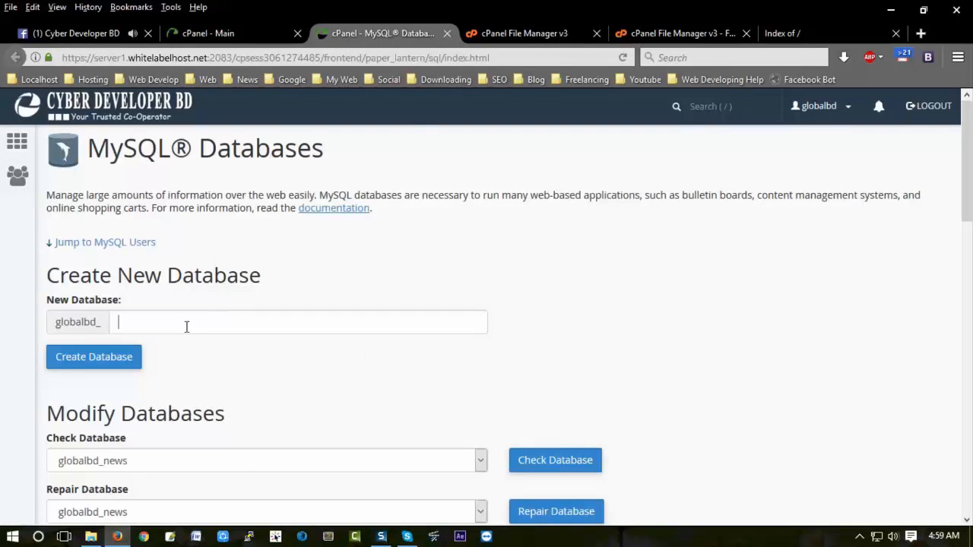
# Step: Create a new MySQL database named globalbd_dhaka71 and return to the MySQL Databases page
pyautogui.click(186, 326)
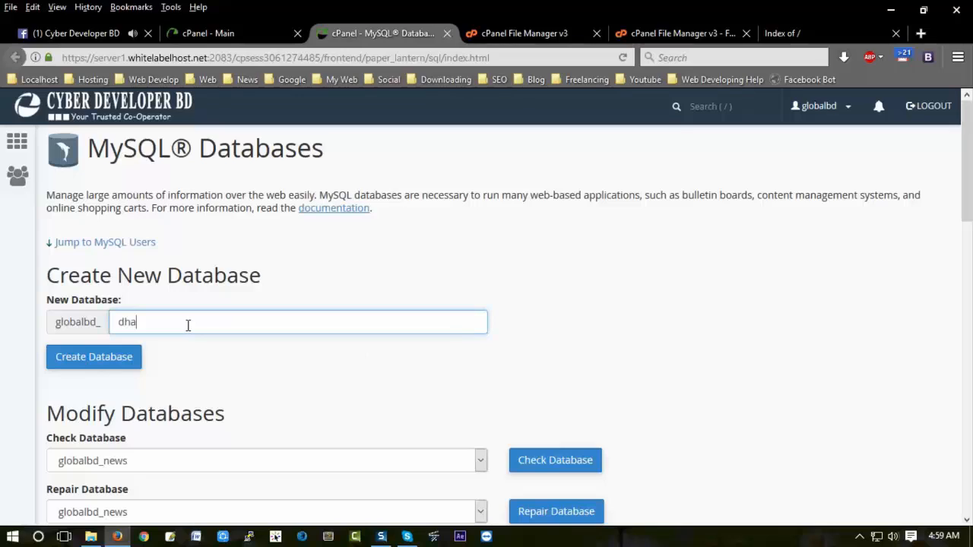
pyautogui.write('dhaka71')
pyautogui.click(98, 362)
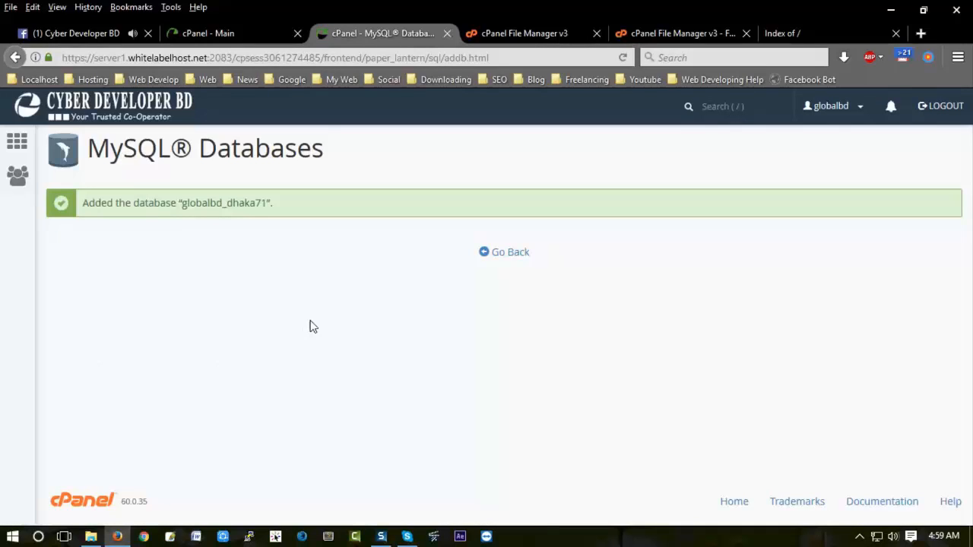
pyautogui.click(513, 258)
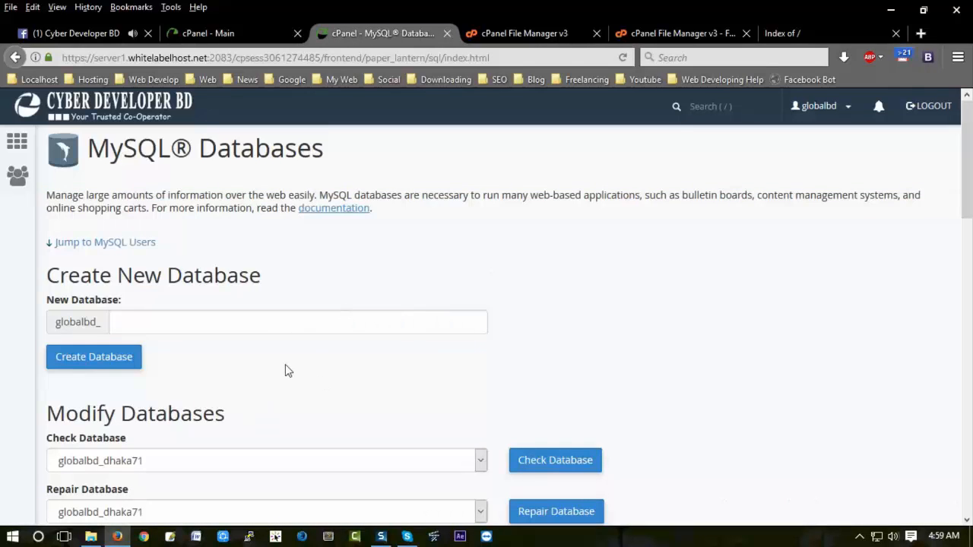
# Step: Enter dhaka71 as the username for a new MySQL user
pyautogui.scroll(-3, 285, 364)
pyautogui.scroll(-3, 285, 364)
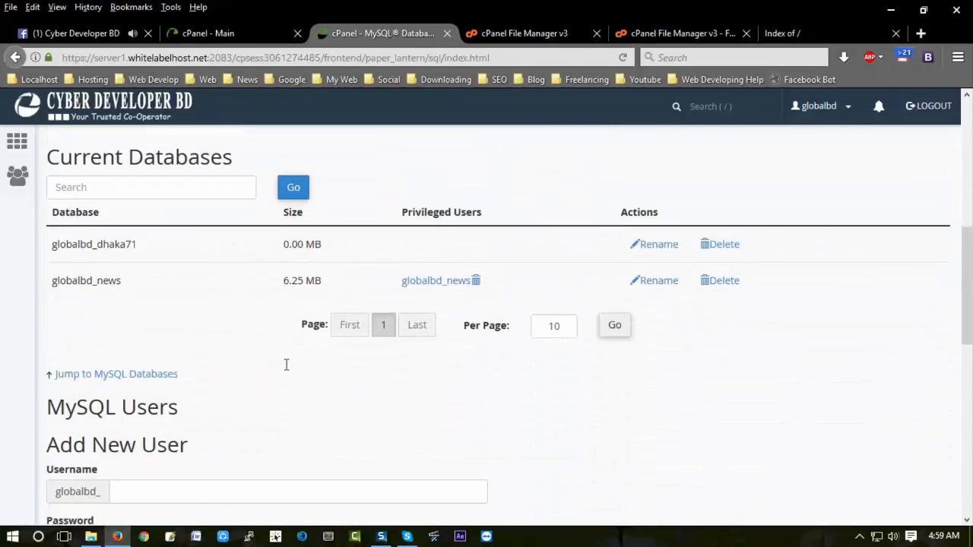
pyautogui.scroll(-3, 286, 365)
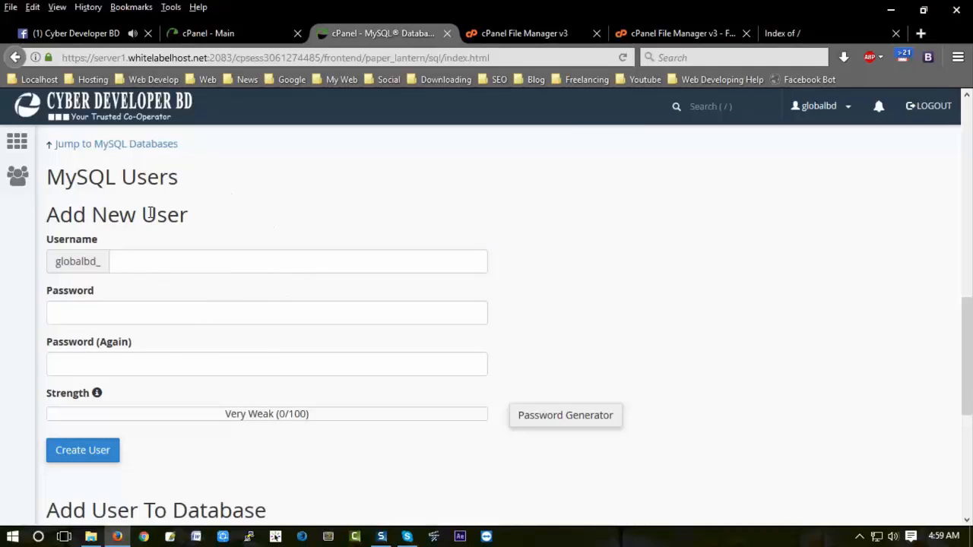
pyautogui.click(146, 268)
pyautogui.write('dhaka71')
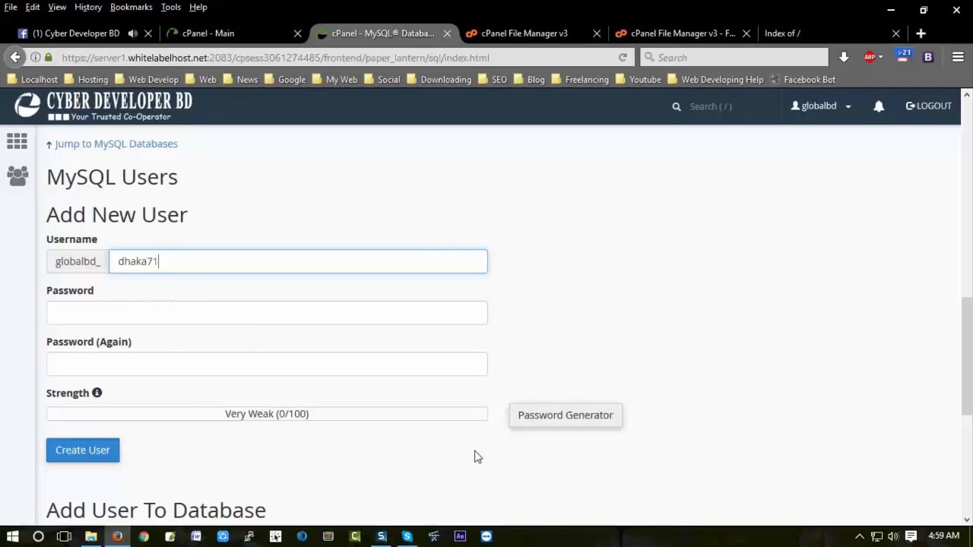
# Step: Generate a new password for the MySQL user, copy it, confirm it is stored safely, and apply it to the password fields
pyautogui.click(579, 420)
pyautogui.click(411, 295)
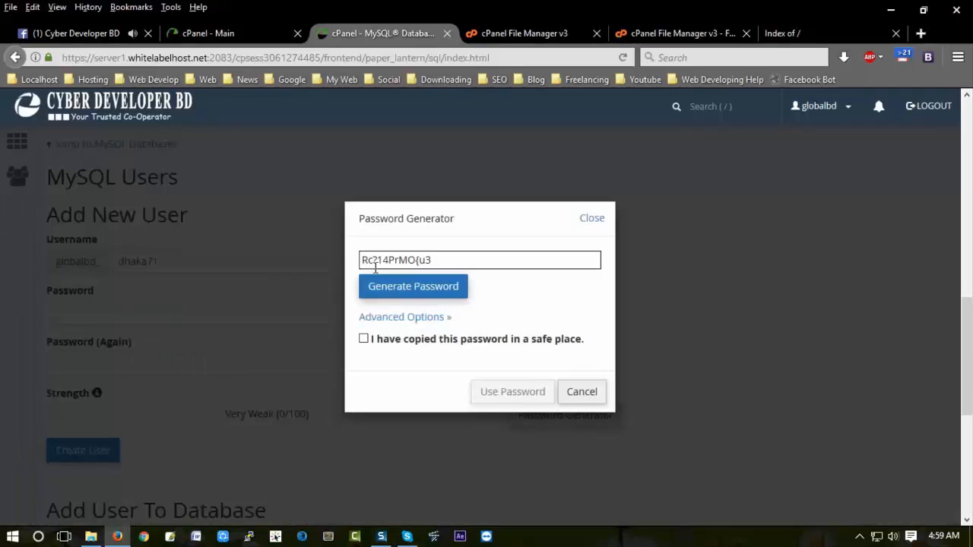
pyautogui.click(410, 295)
pyautogui.click(371, 261)
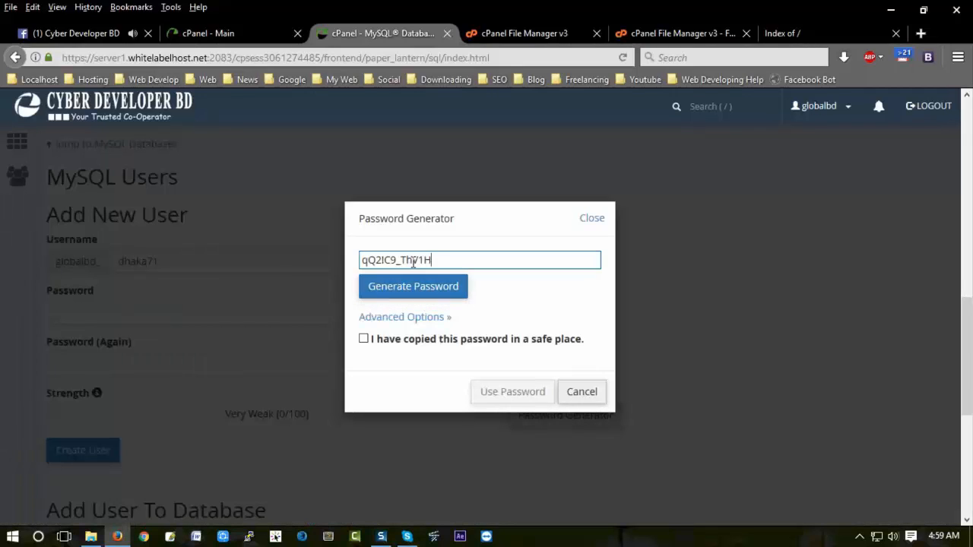
pyautogui.tripleClick(372, 262)
pyautogui.rightClick(378, 262)
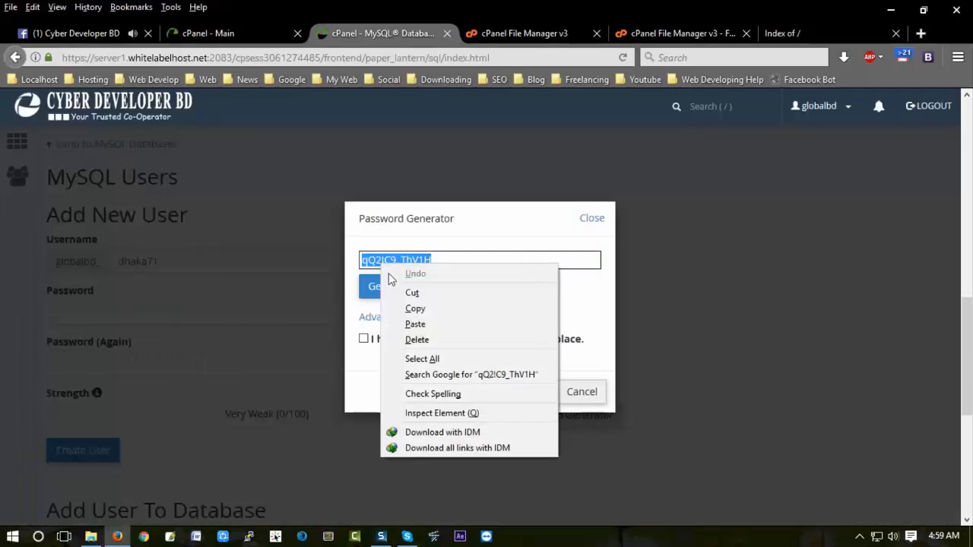
pyautogui.click(415, 310)
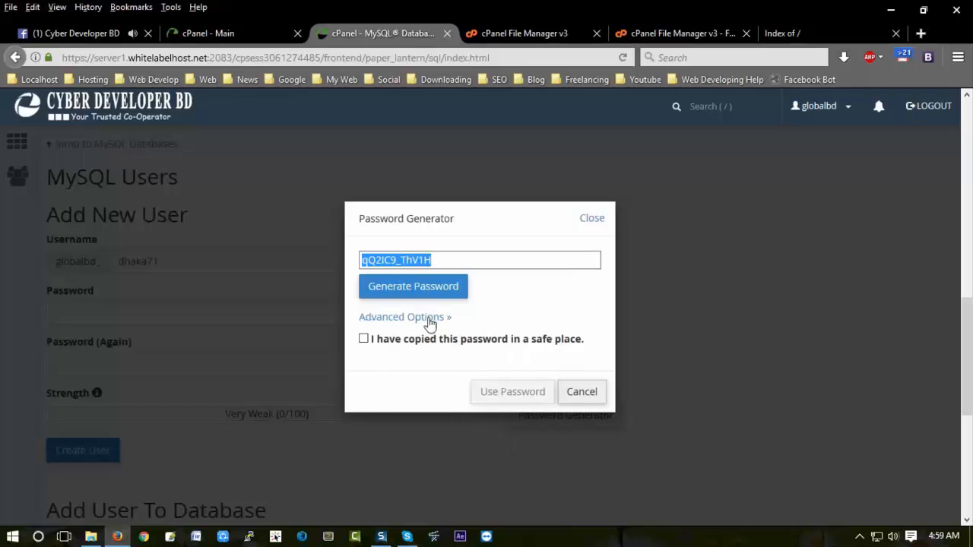
pyautogui.click(363, 340)
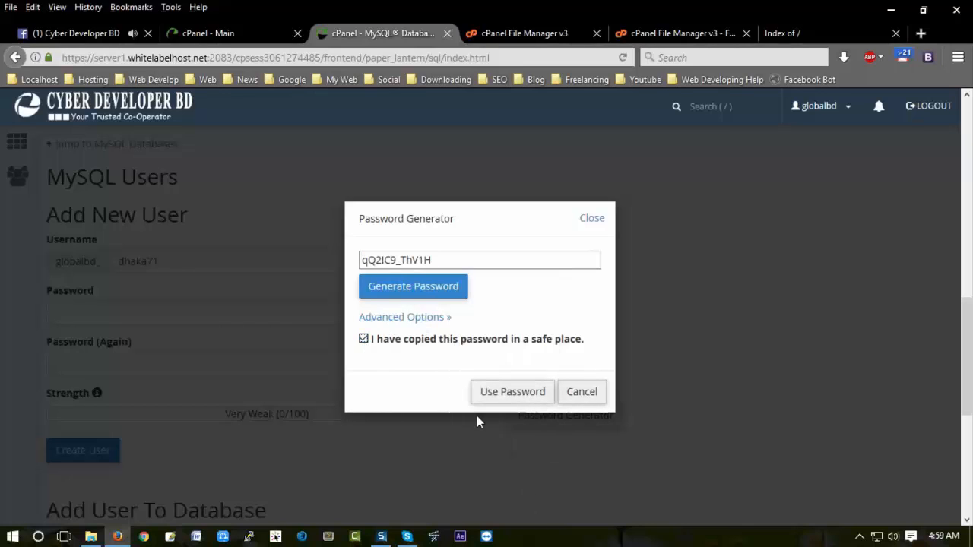
pyautogui.click(506, 396)
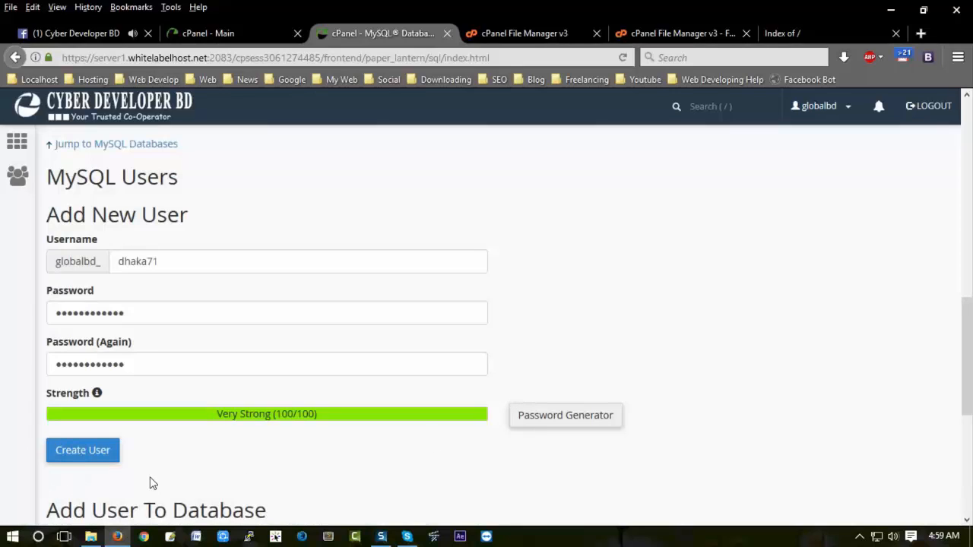
# Step: Create the MySQL user dhaka71 without saving its login in the browser, and return to the MySQL Databases page
pyautogui.click(89, 454)
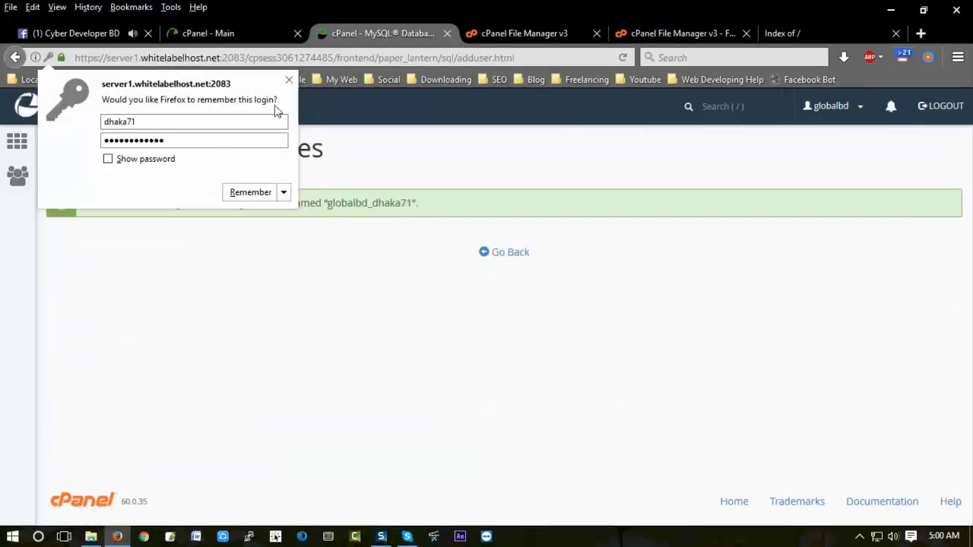
pyautogui.click(287, 81)
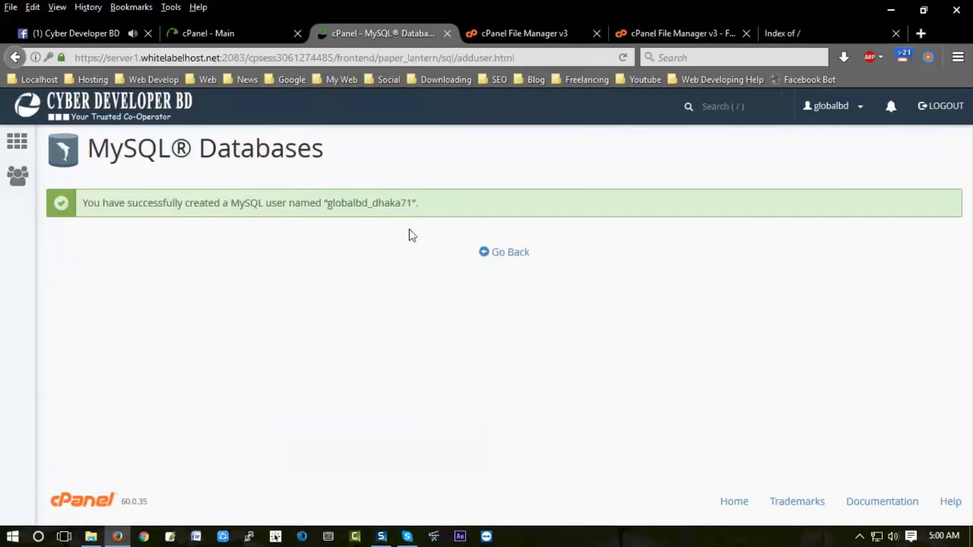
pyautogui.click(510, 255)
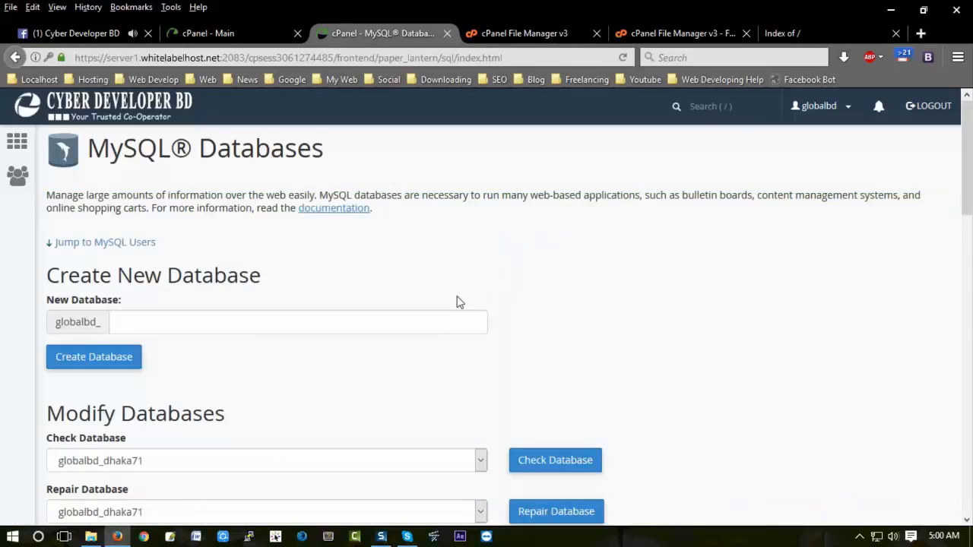
pyautogui.scroll(-2, 260, 363)
pyautogui.scroll(-4, 260, 363)
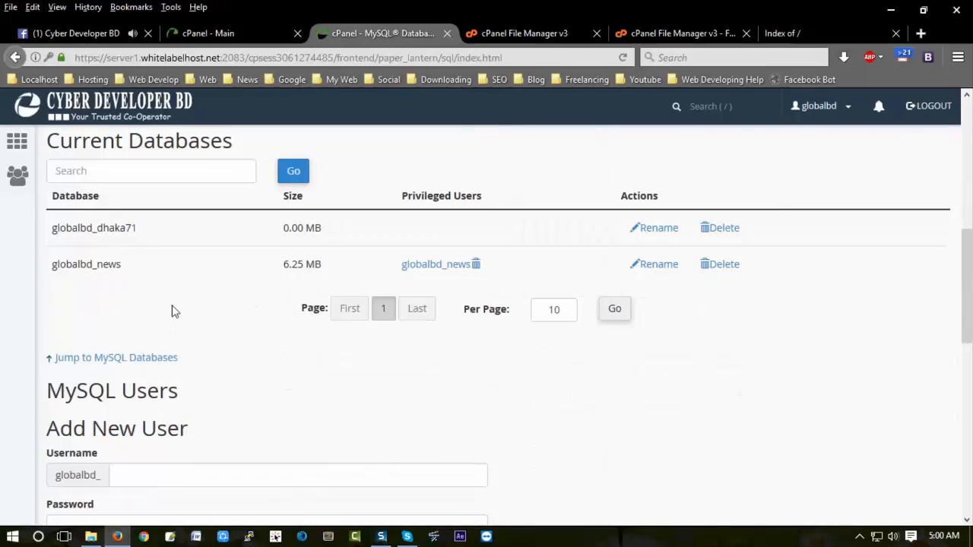
pyautogui.scroll(2, 182, 262)
pyautogui.scroll(-3, 171, 324)
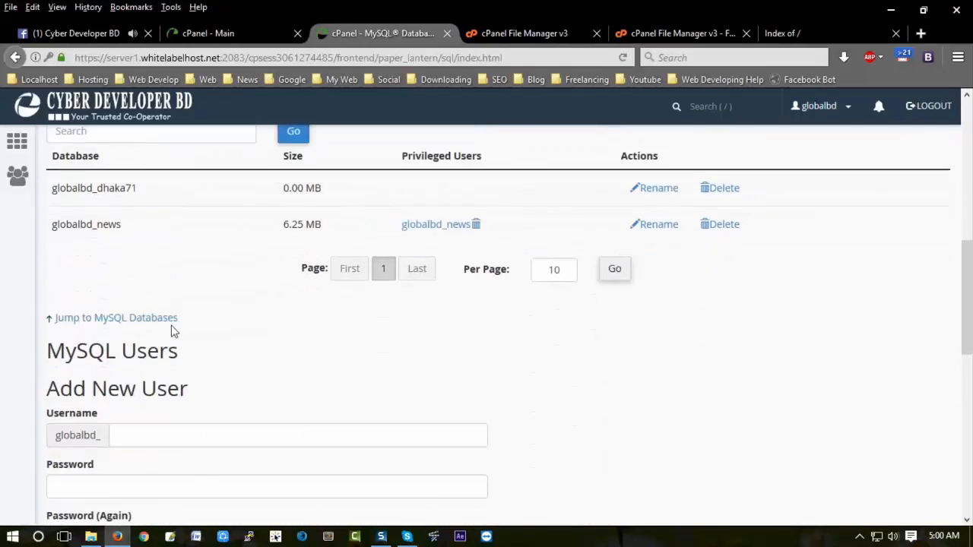
pyautogui.scroll(-4, 173, 327)
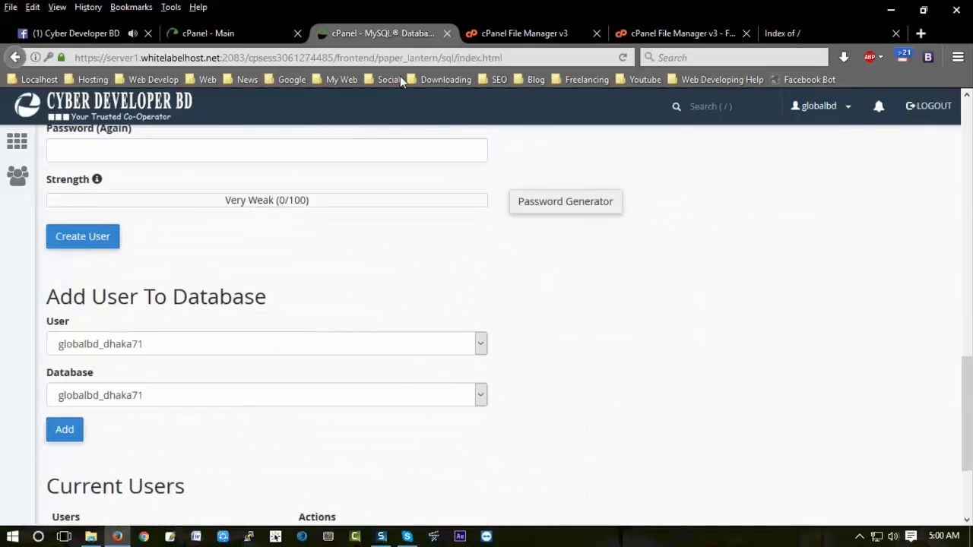
# Step: Open wp-config.php from public_html/dhaka71.com in the File Manager text editor
pyautogui.click(539, 31)
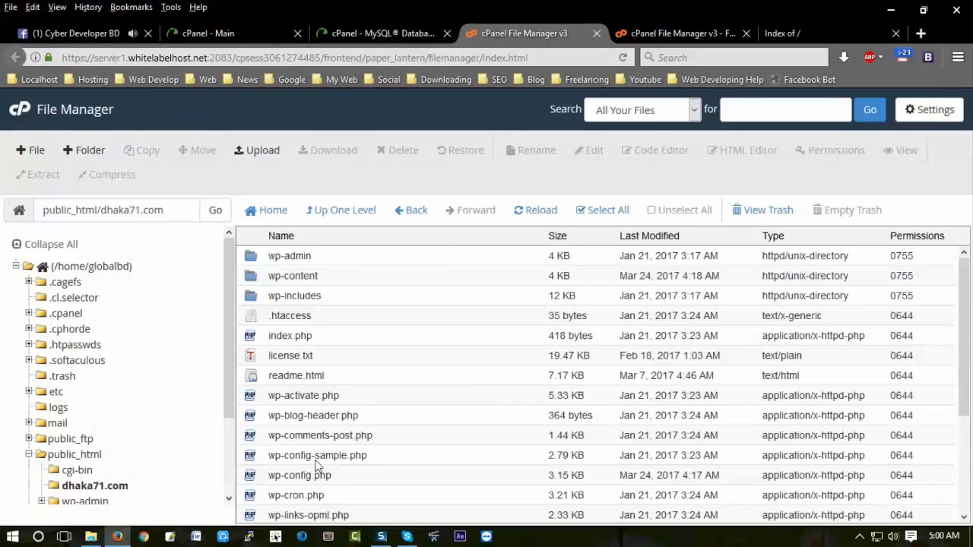
pyautogui.scroll(-3, 353, 406)
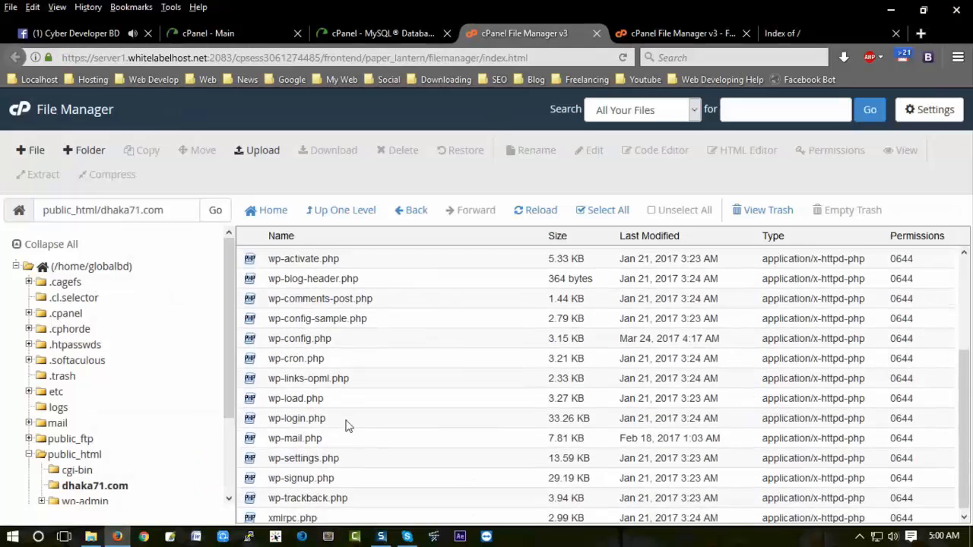
pyautogui.click(354, 338)
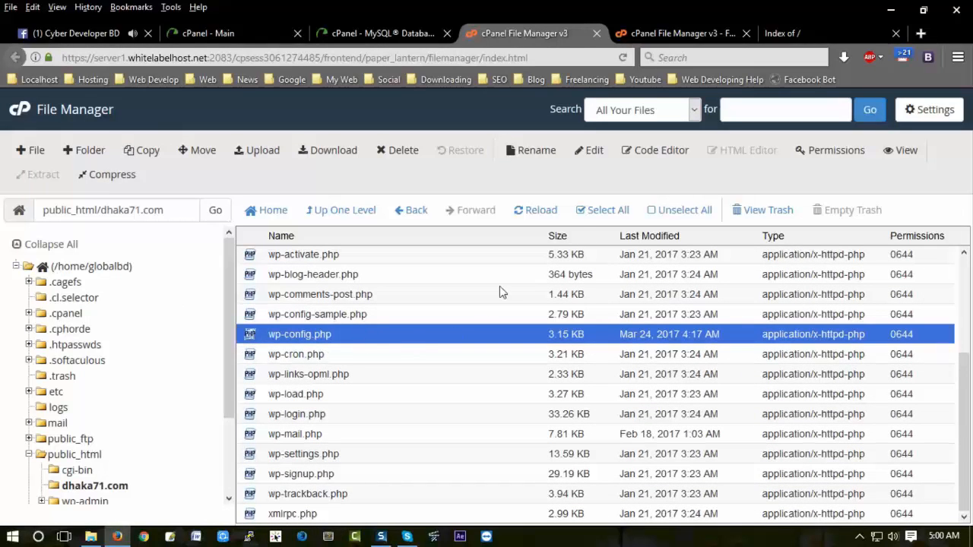
pyautogui.click(590, 149)
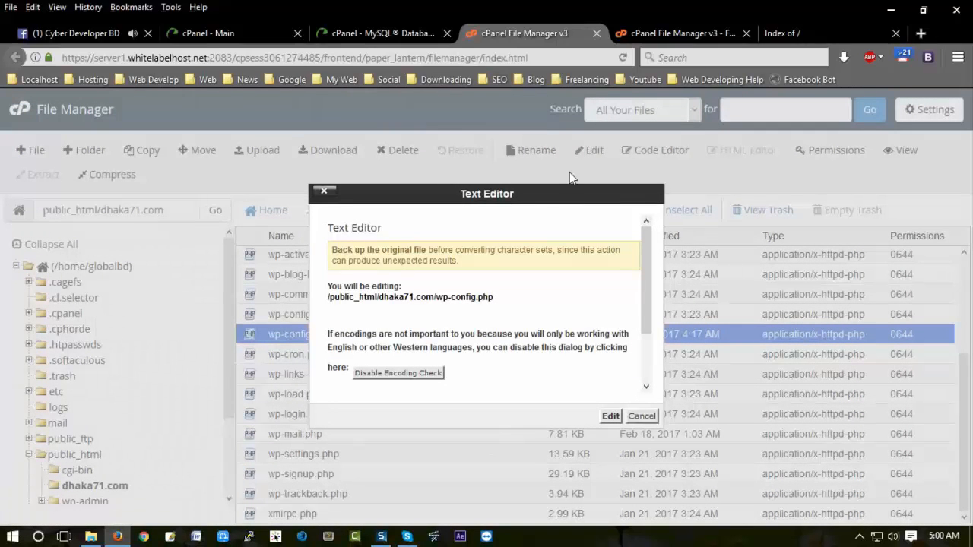
pyautogui.click(610, 417)
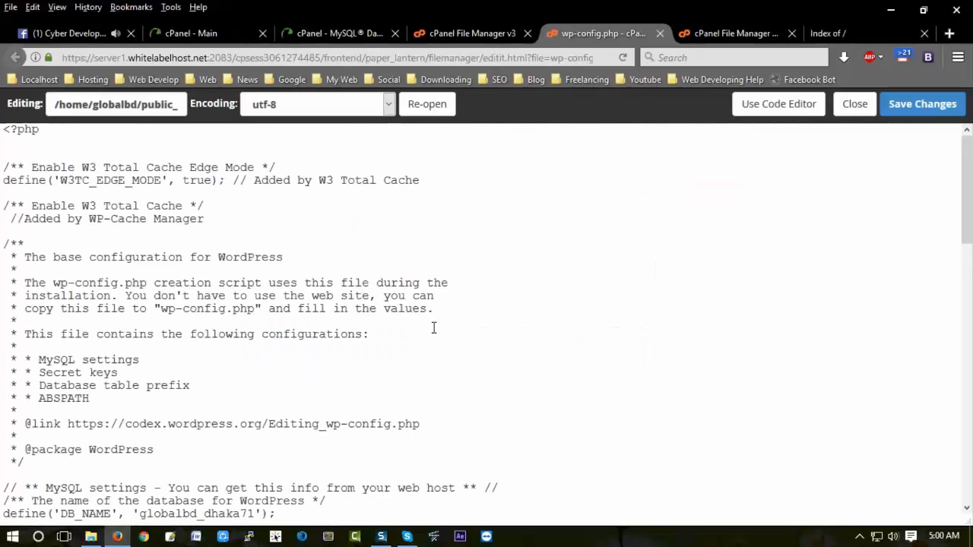
# Step: Replace the DB_PASSWORD value in wp-config.php with the copied MySQL user password
pyautogui.scroll(-2, 433, 323)
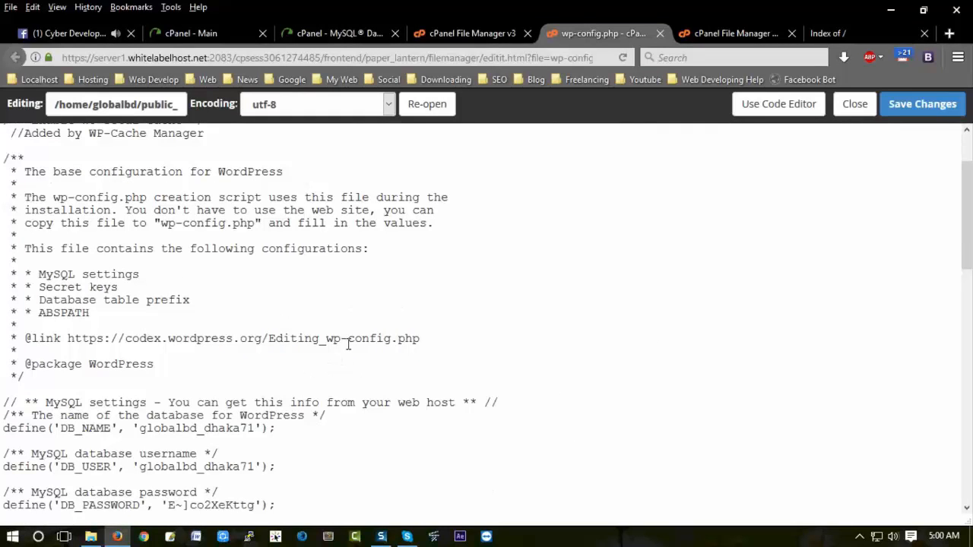
pyautogui.scroll(-2, 194, 329)
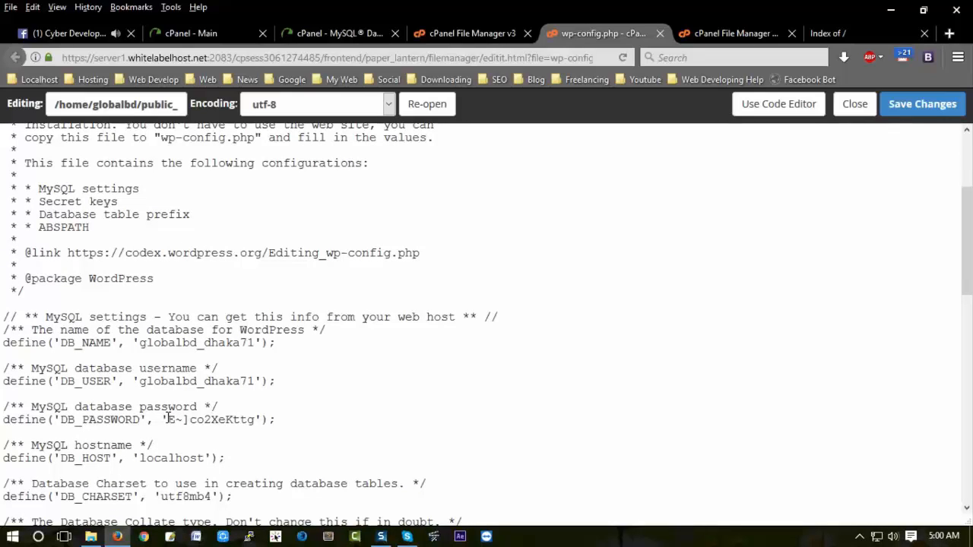
pyautogui.moveTo(167, 419); pyautogui.dragTo(256, 418)
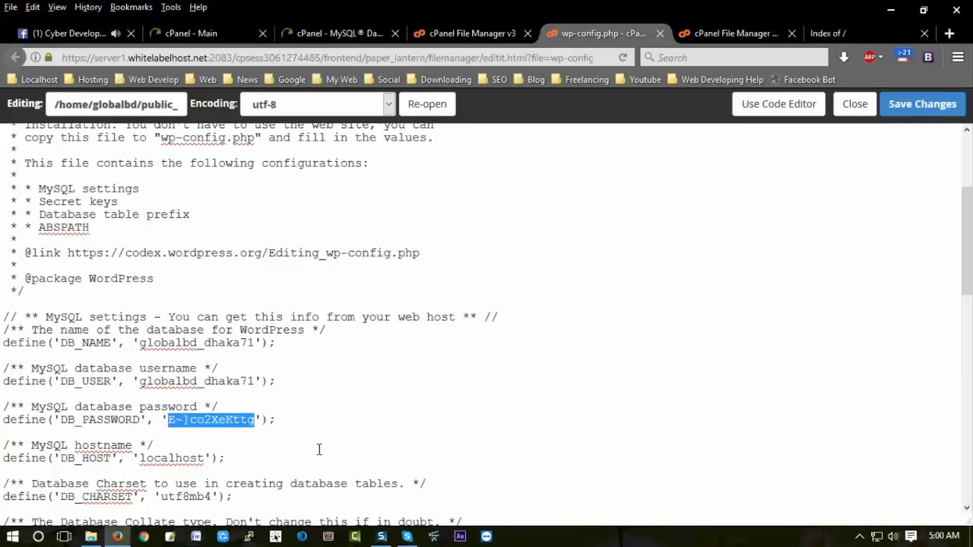
pyautogui.hotkey('ctrl', 'v')
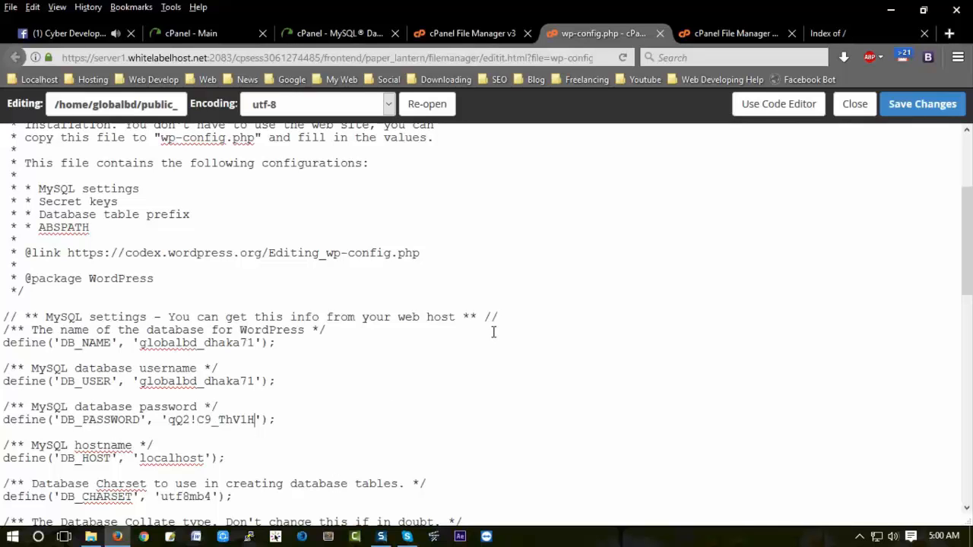
# Step: Return to MySQL Databases and add the user globalbd_dhaka71 to the database globalbd_dhaka71
pyautogui.click(461, 26)
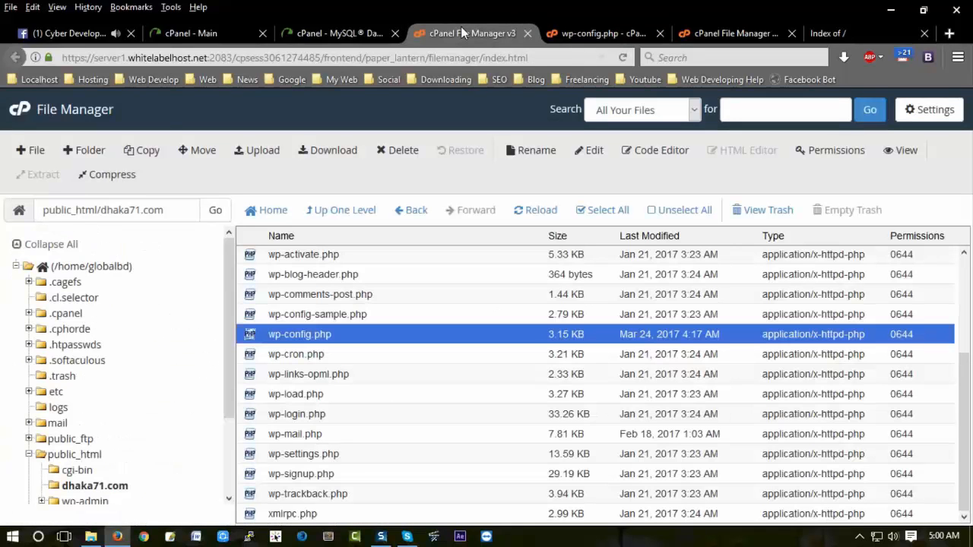
pyautogui.click(349, 26)
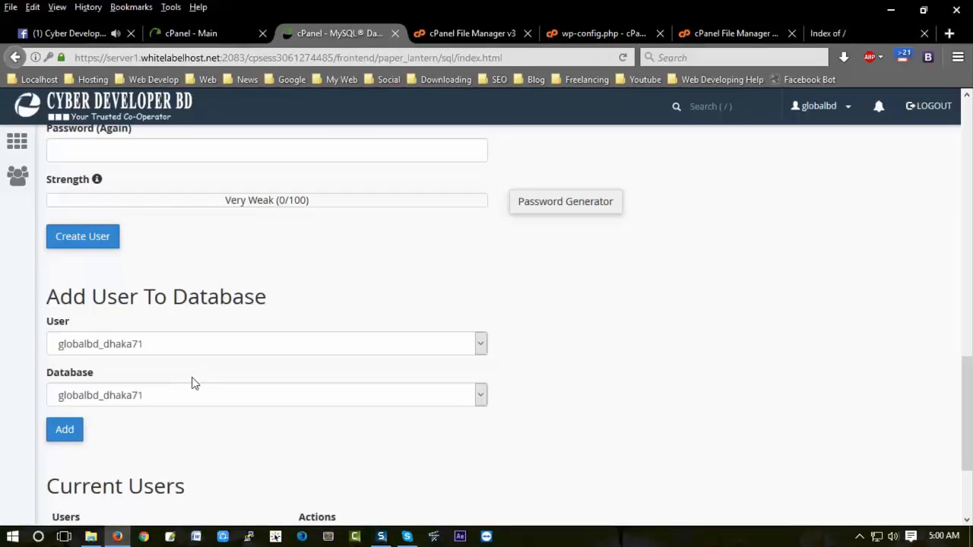
pyautogui.scroll(-3, 256, 293)
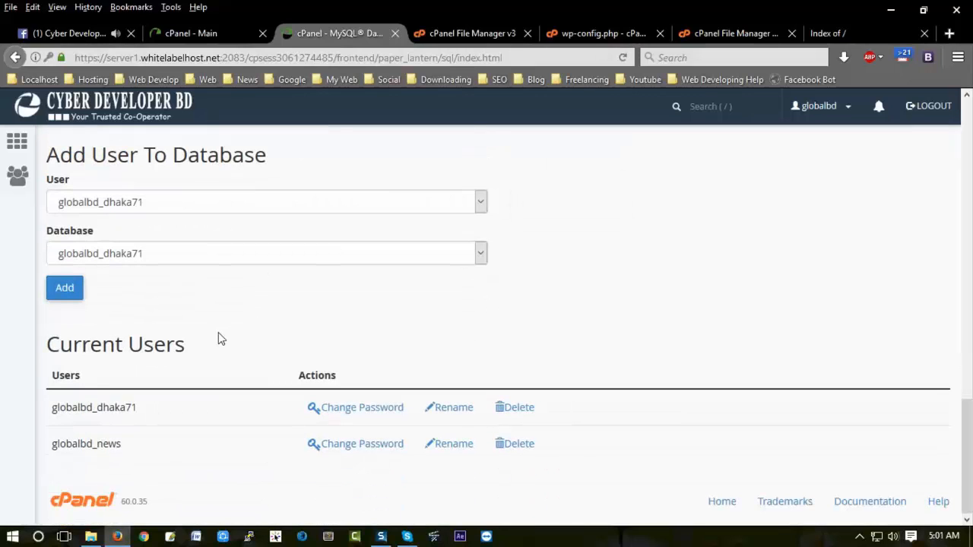
pyautogui.scroll(2, 246, 348)
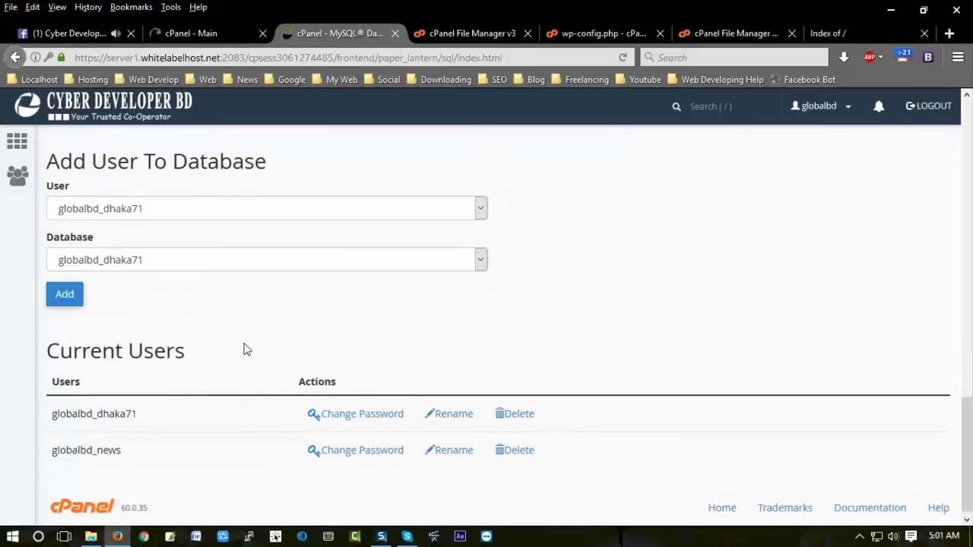
pyautogui.scroll(10, 256, 341)
pyautogui.scroll(-4, 251, 301)
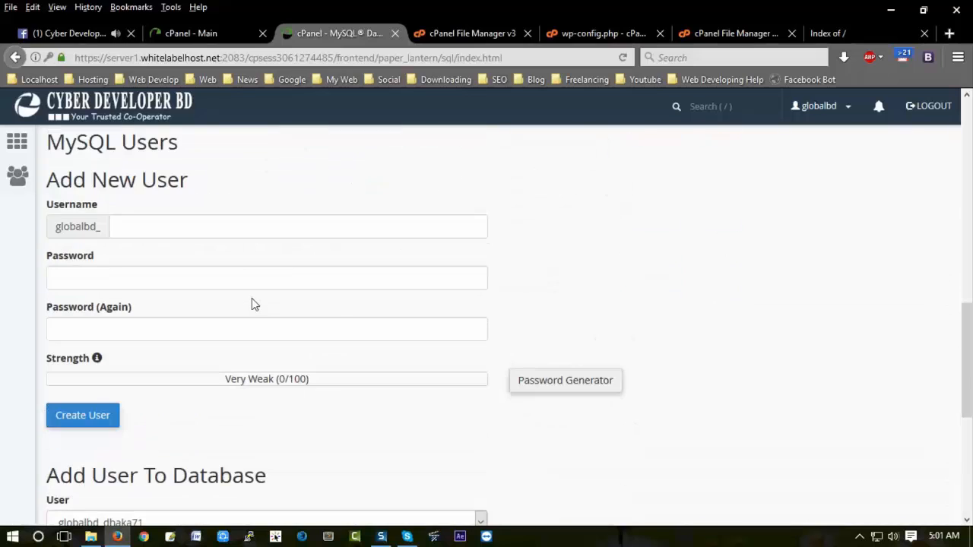
pyautogui.scroll(-3, 234, 281)
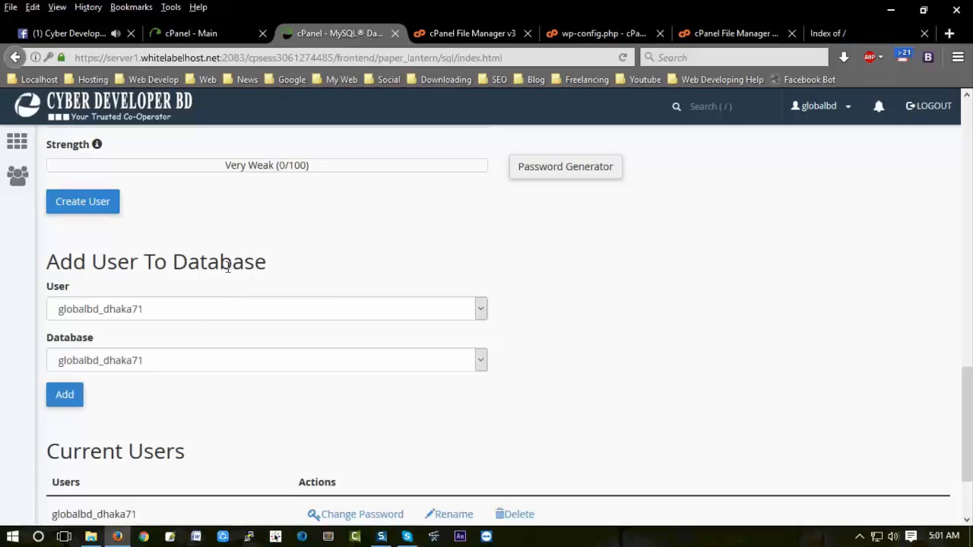
pyautogui.click(182, 309)
pyautogui.click(181, 309)
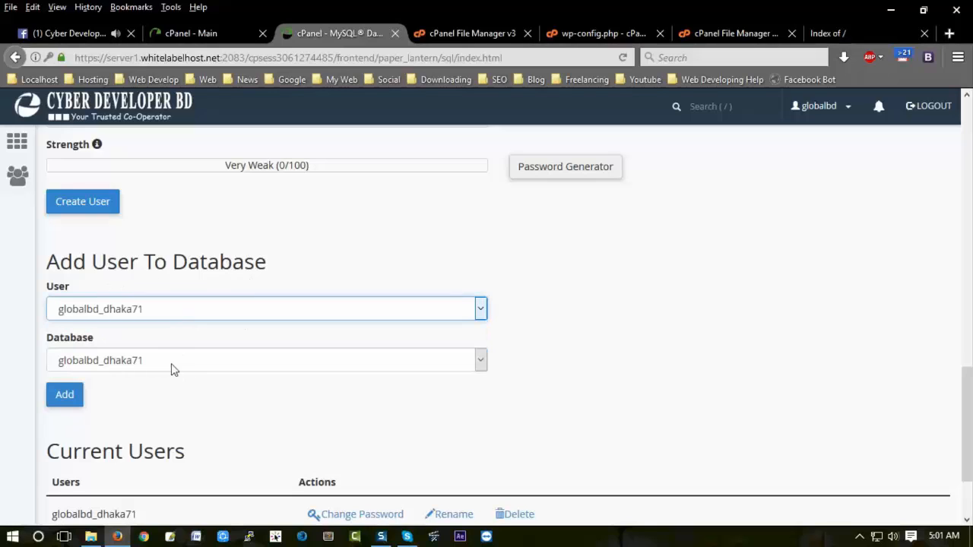
pyautogui.click(168, 364)
pyautogui.click(169, 363)
pyautogui.click(172, 308)
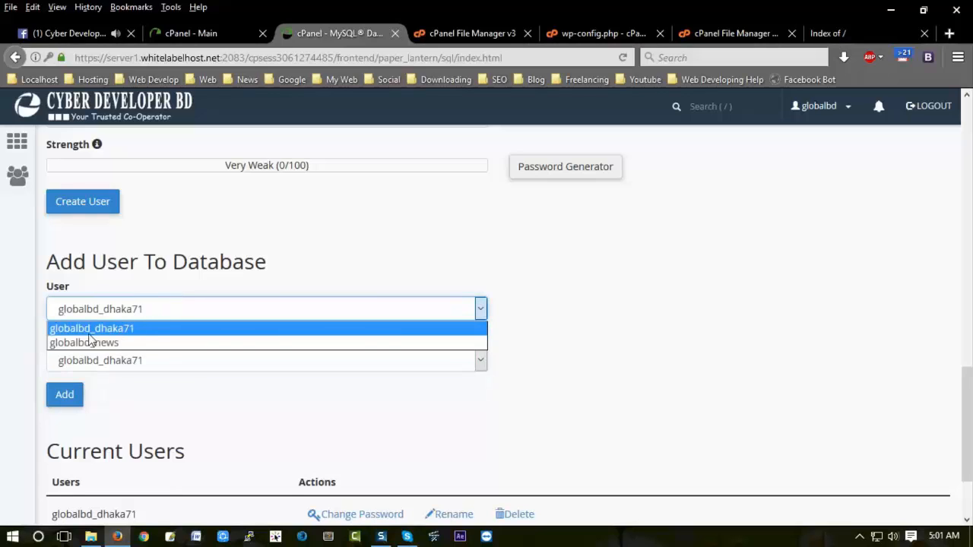
pyautogui.click(150, 329)
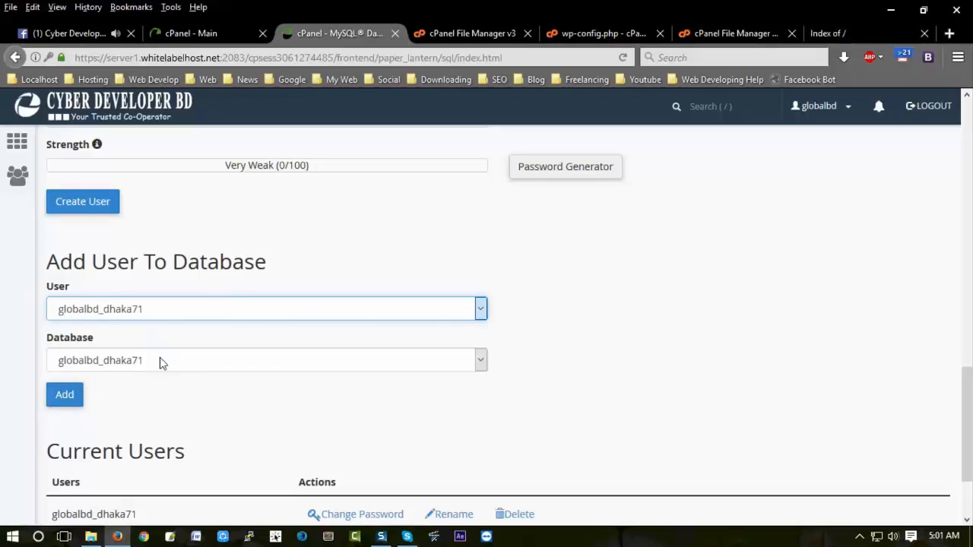
pyautogui.click(64, 398)
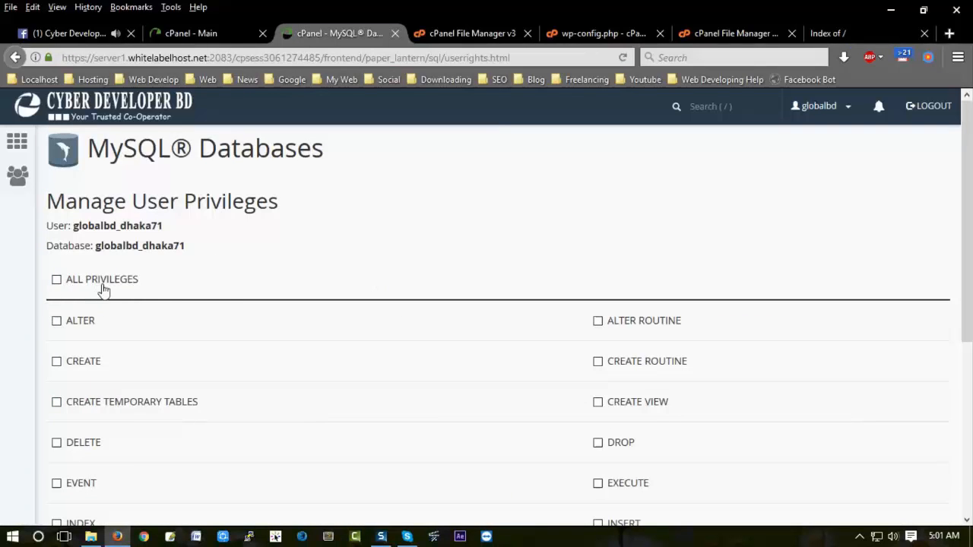
# Step: Grant the user ALL PRIVILEGES on the database, save the changes, and return to the MySQL Databases page
pyautogui.click(56, 280)
pyautogui.scroll(-3, 225, 295)
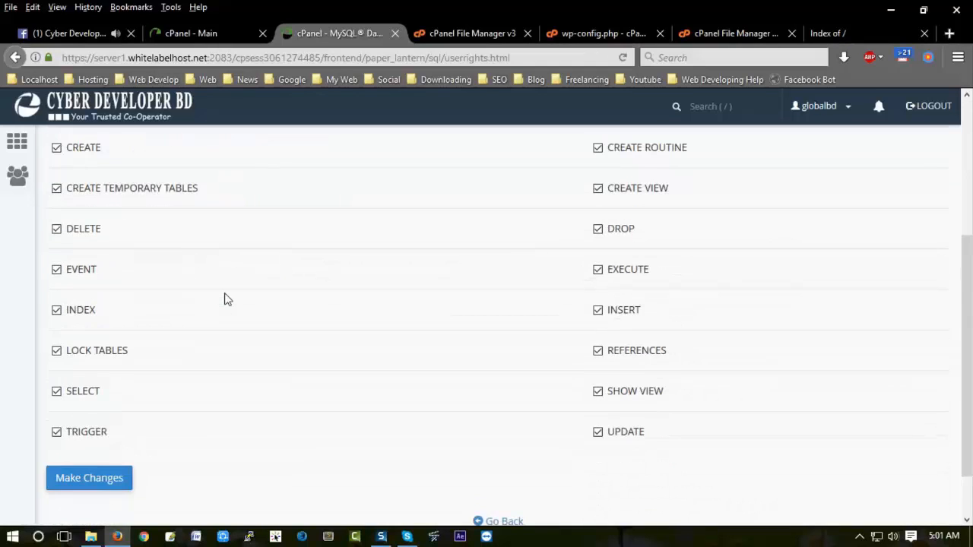
pyautogui.scroll(-2, 167, 373)
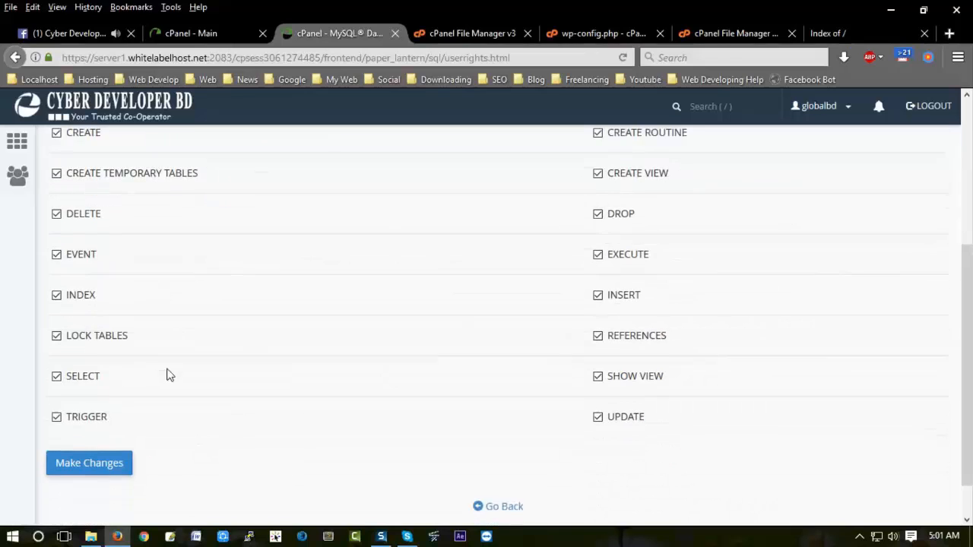
pyautogui.click(88, 426)
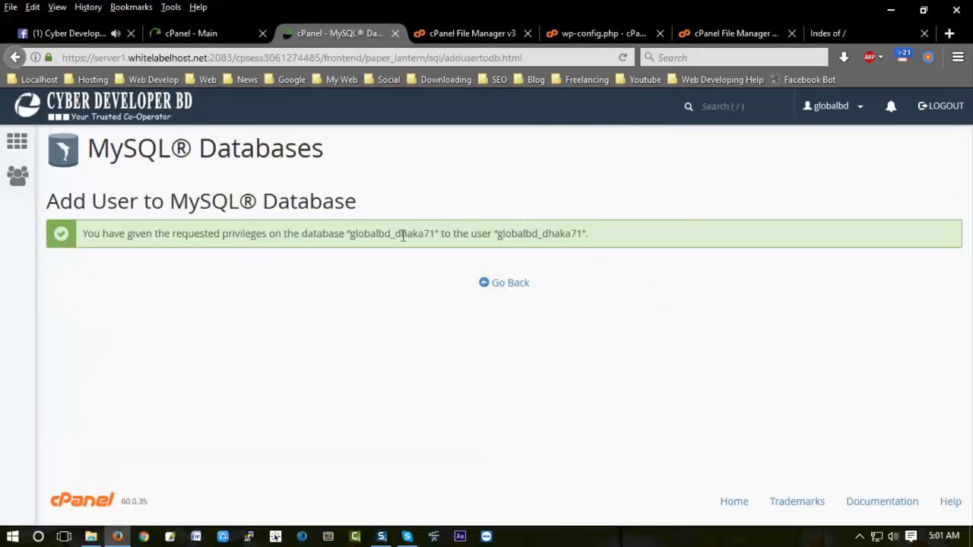
pyautogui.click(514, 288)
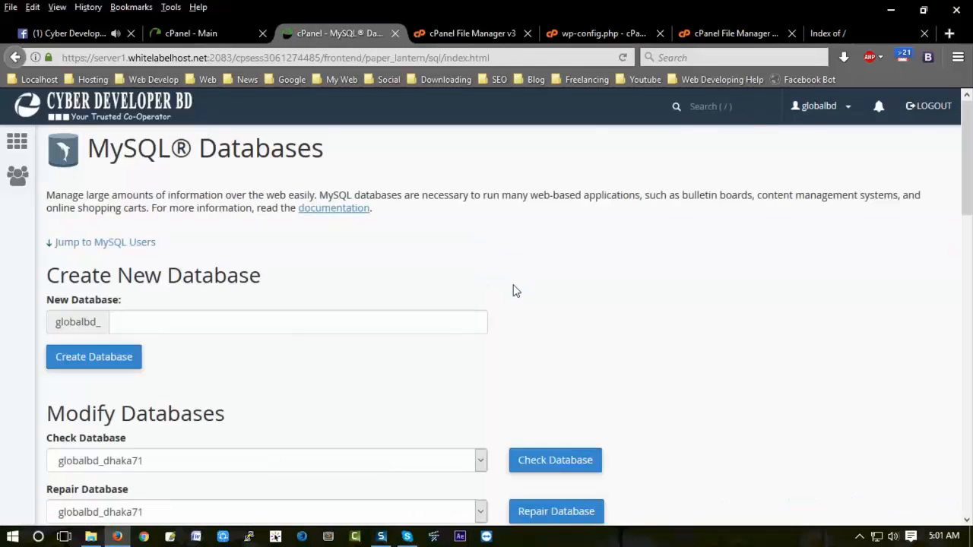
# Step: Compare the database and privileged user names under Current Databases with the DB_NAME and DB_USER values in wp-config.php
pyautogui.scroll(-6, 428, 426)
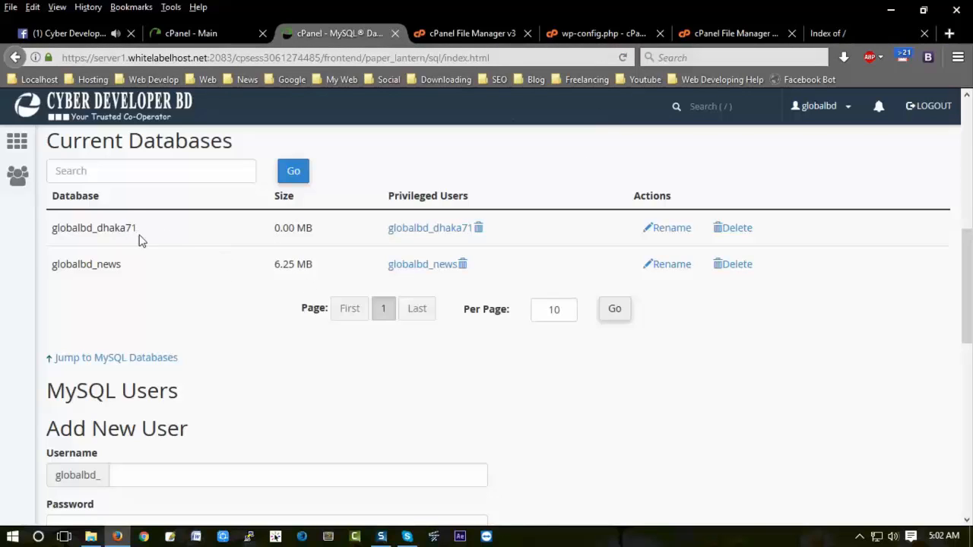
pyautogui.click(586, 33)
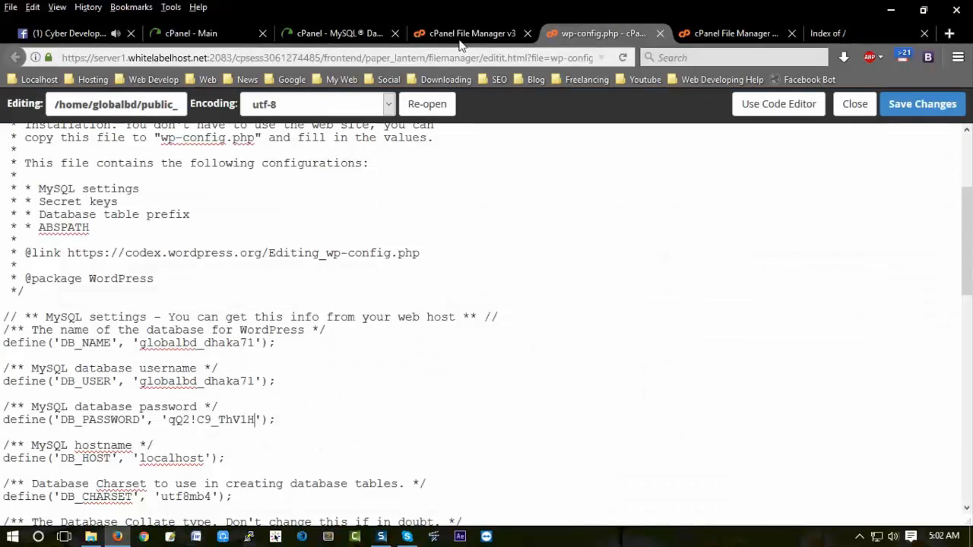
pyautogui.click(331, 32)
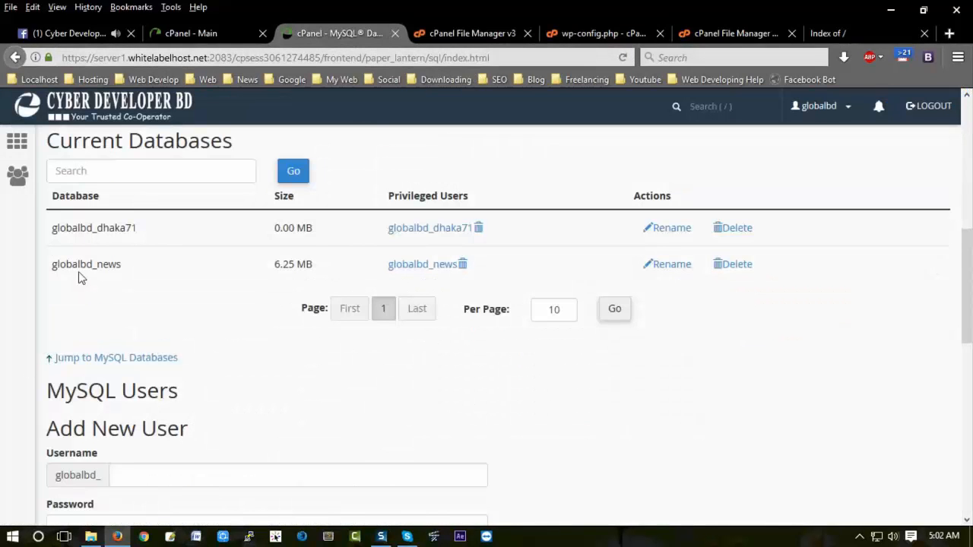
pyautogui.moveTo(49, 230); pyautogui.dragTo(138, 228)
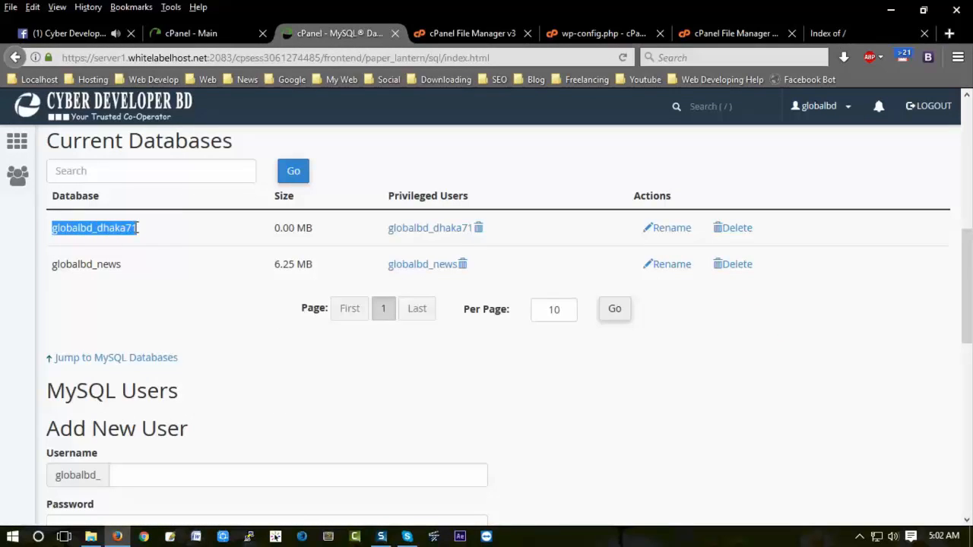
pyautogui.click(579, 32)
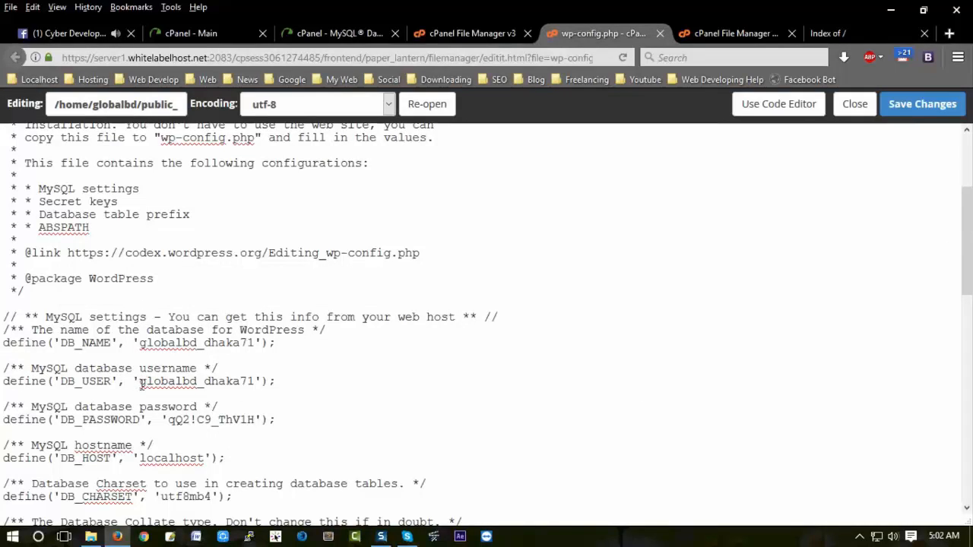
pyautogui.moveTo(141, 384); pyautogui.dragTo(256, 385)
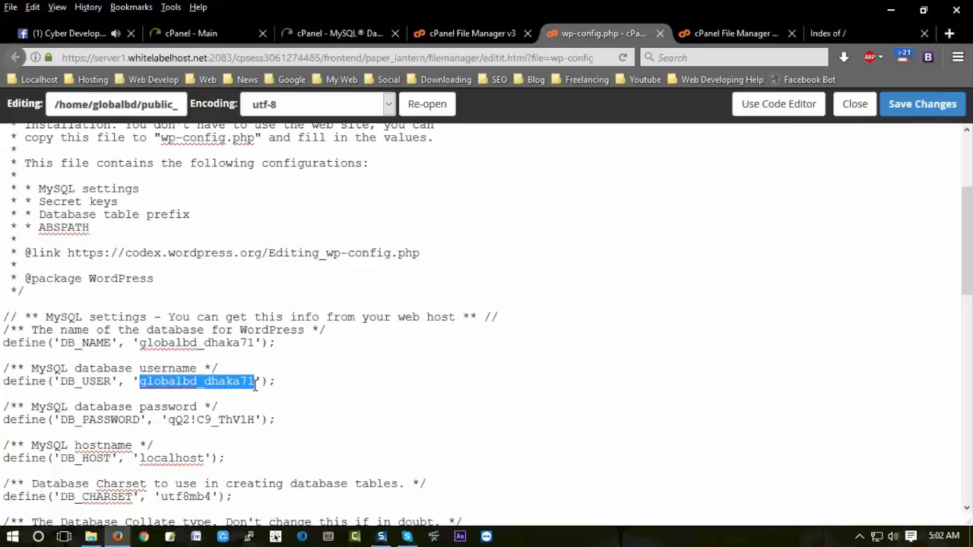
# Step: Review the DB_NAME value in wp-config.php and save the changes to the file
pyautogui.click(256, 385)
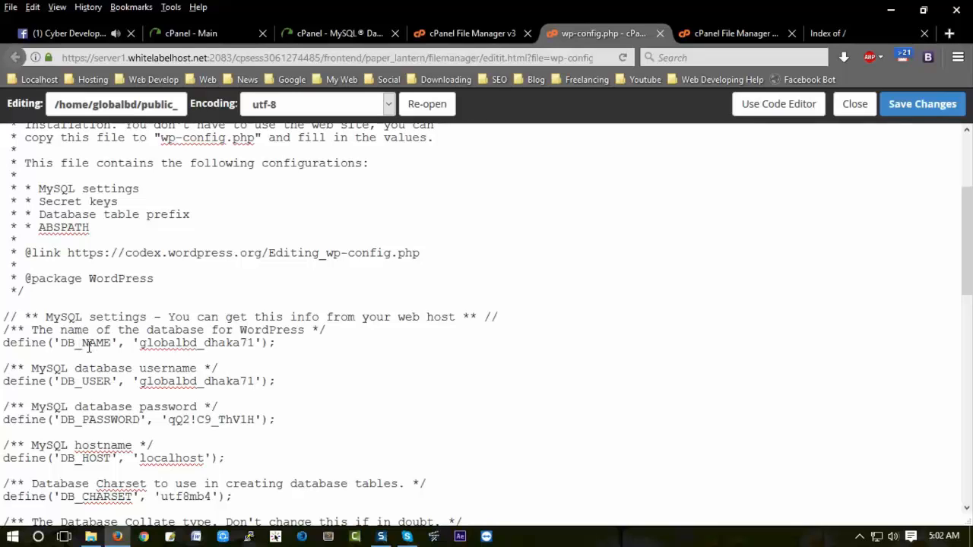
pyautogui.click(142, 345)
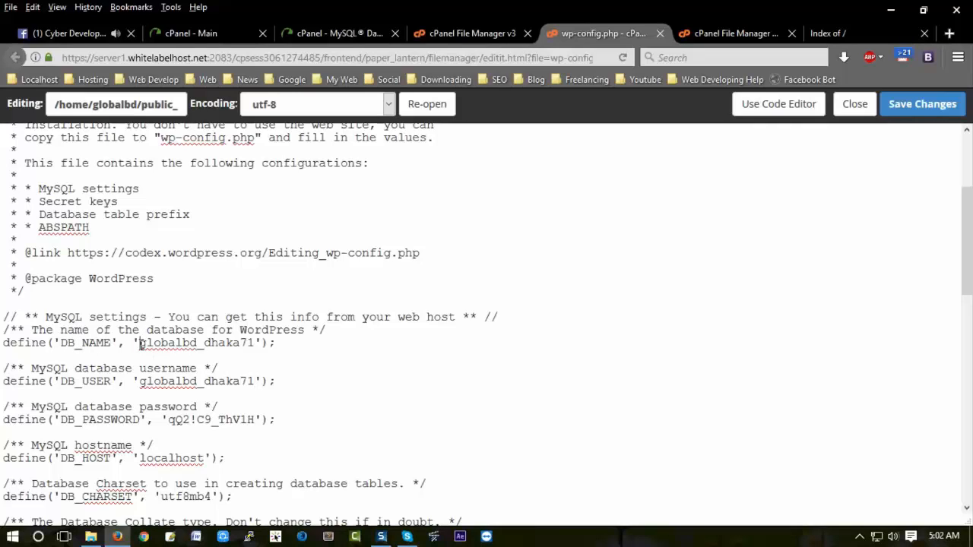
pyautogui.doubleClick(250, 349)
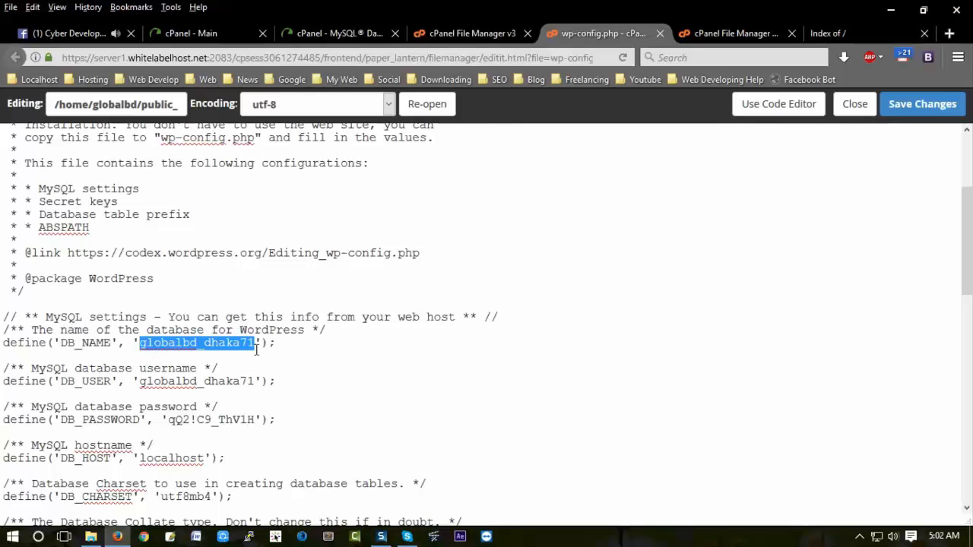
pyautogui.click(255, 348)
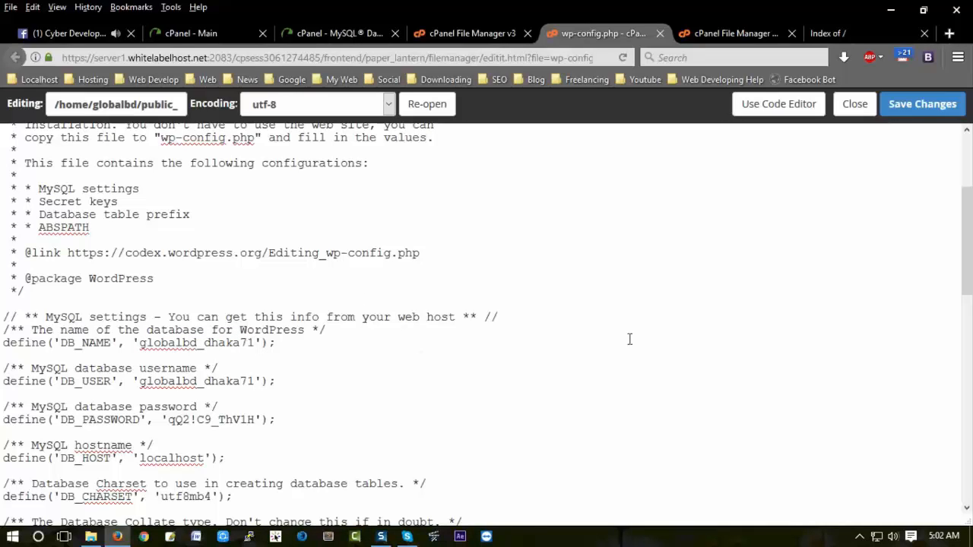
pyautogui.click(917, 106)
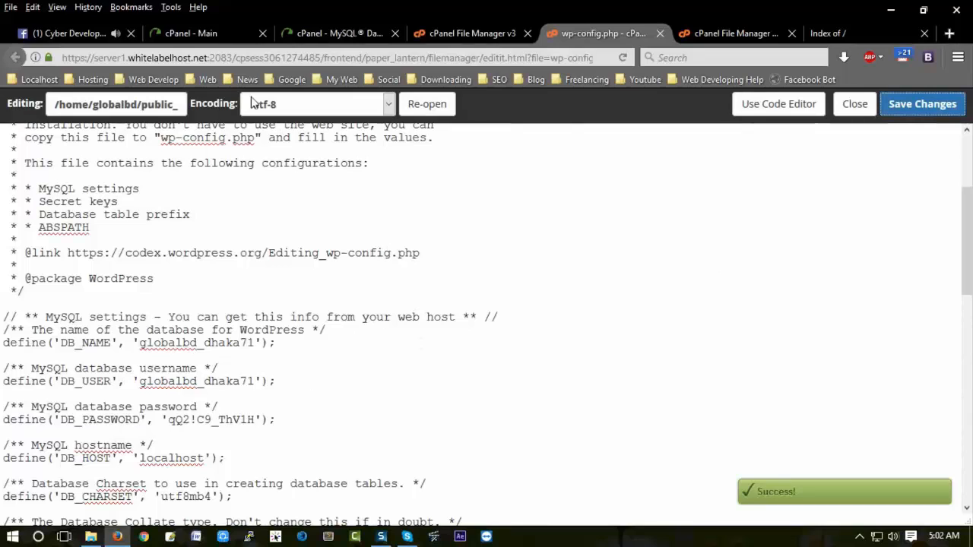
# Step: Launch phpMyAdmin from the cPanel main page and open the globalbd_dhaka71 database
pyautogui.click(212, 33)
pyautogui.click(326, 436)
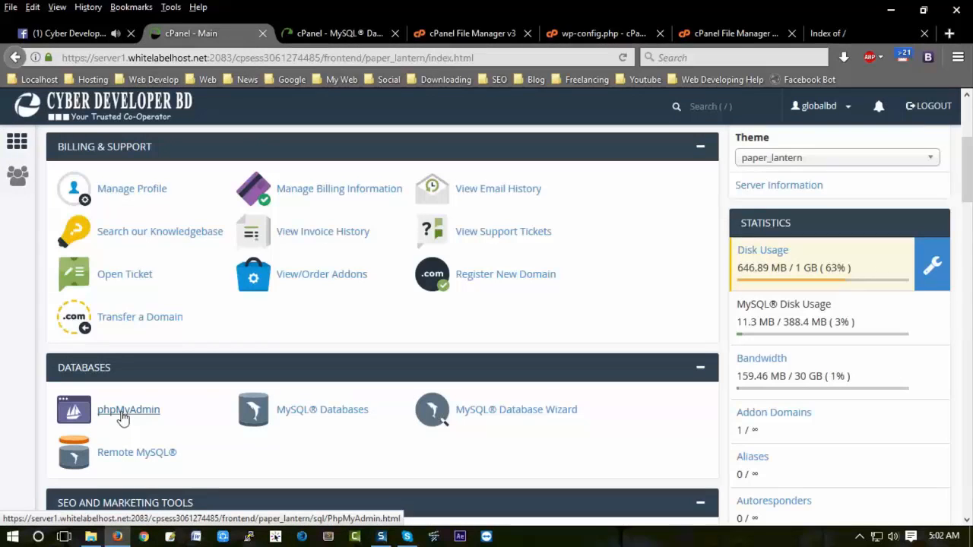
pyautogui.click(123, 414)
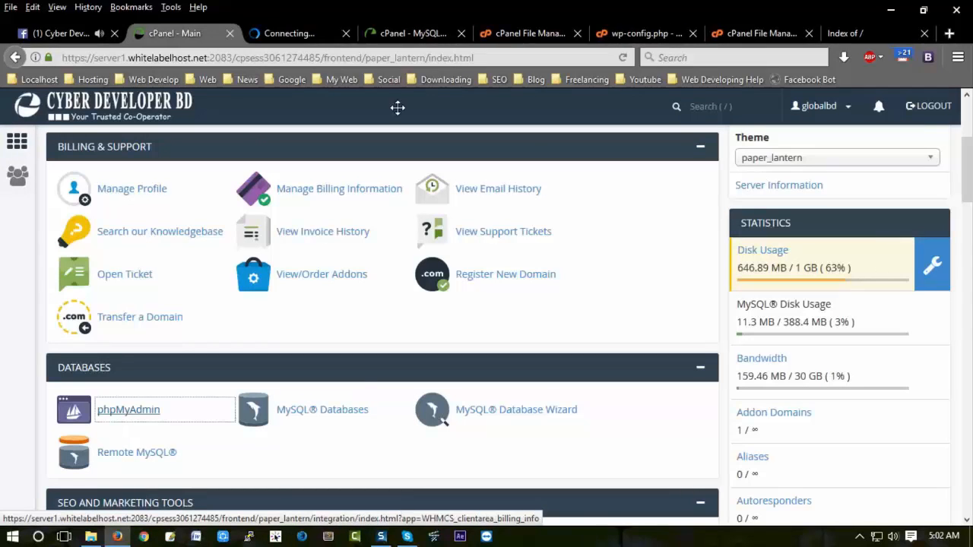
pyautogui.click(285, 33)
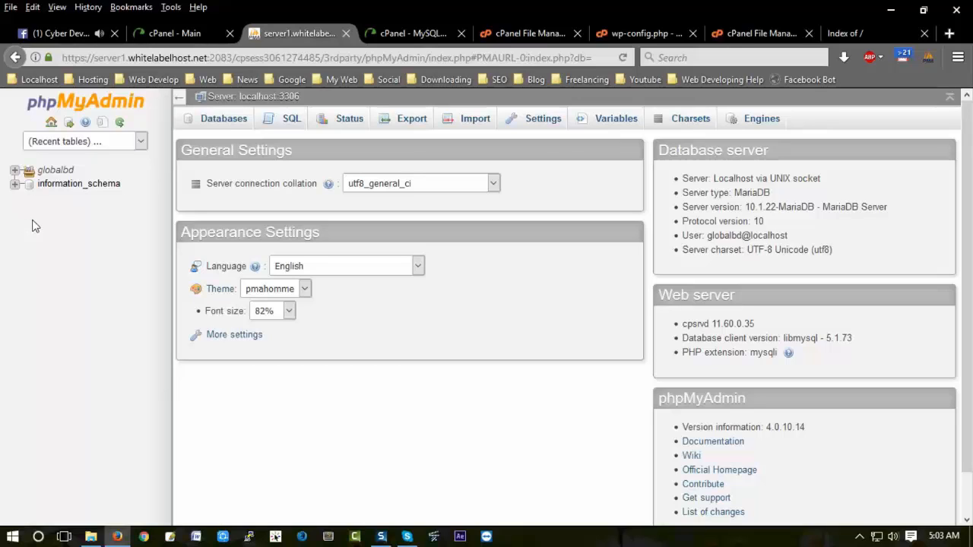
pyautogui.click(14, 170)
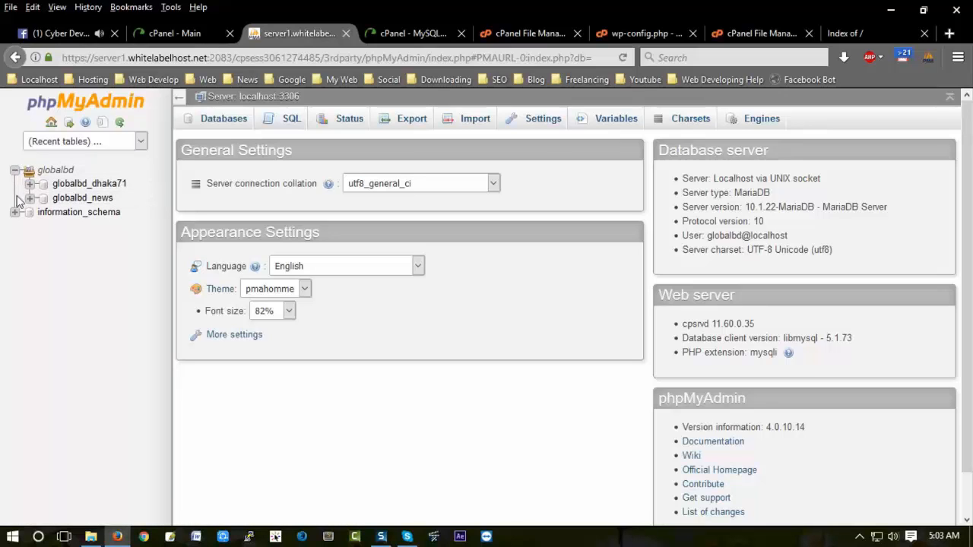
pyautogui.click(99, 184)
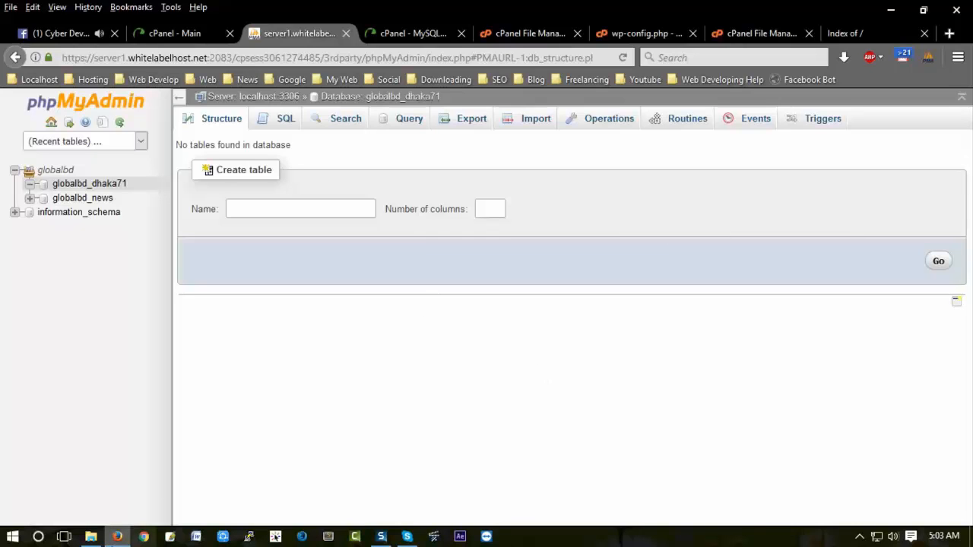
# Step: Switch to File Explorer and extract globalbd_dhaka71.sql.gz in place inside New folder (5), then select the extracted globalbd_dhaka71.sql
pyautogui.click(90, 537)
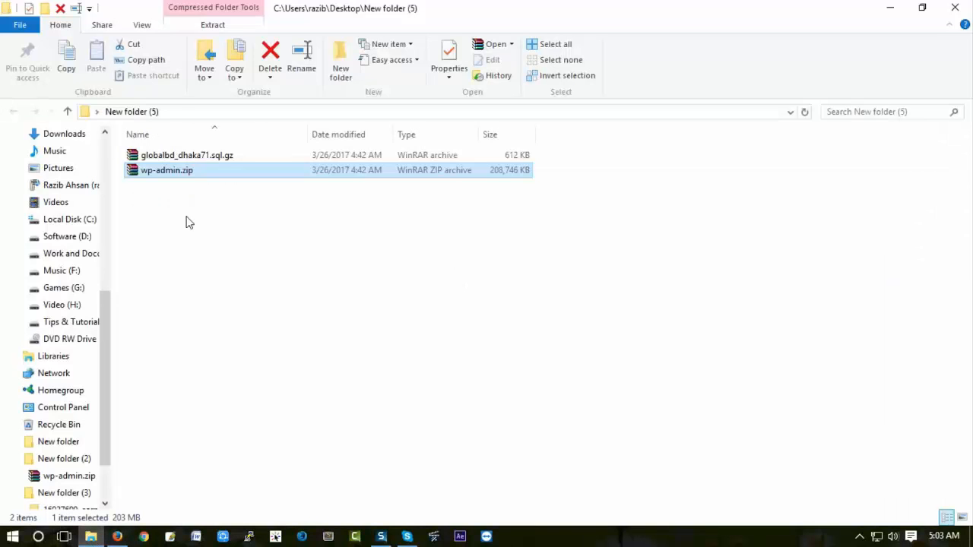
pyautogui.click(964, 520)
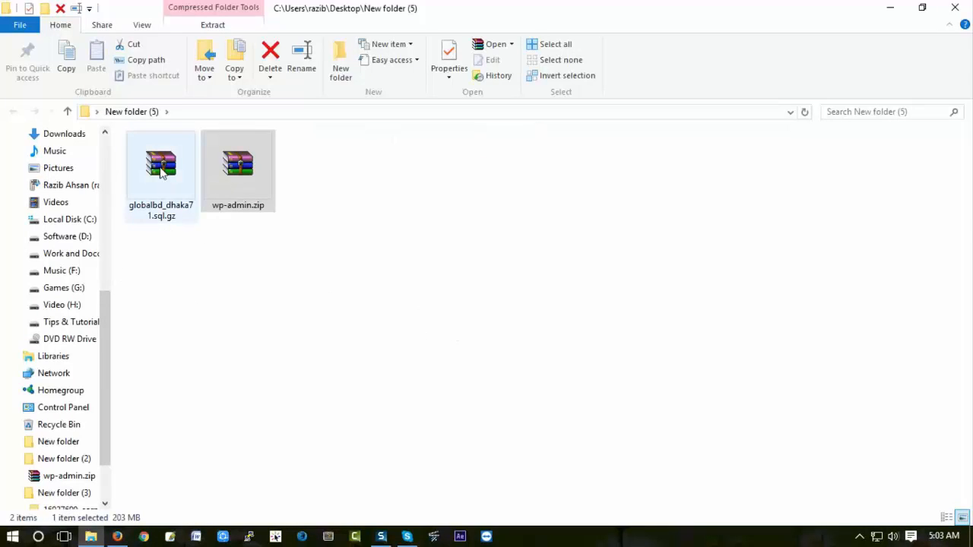
pyautogui.rightClick(160, 173)
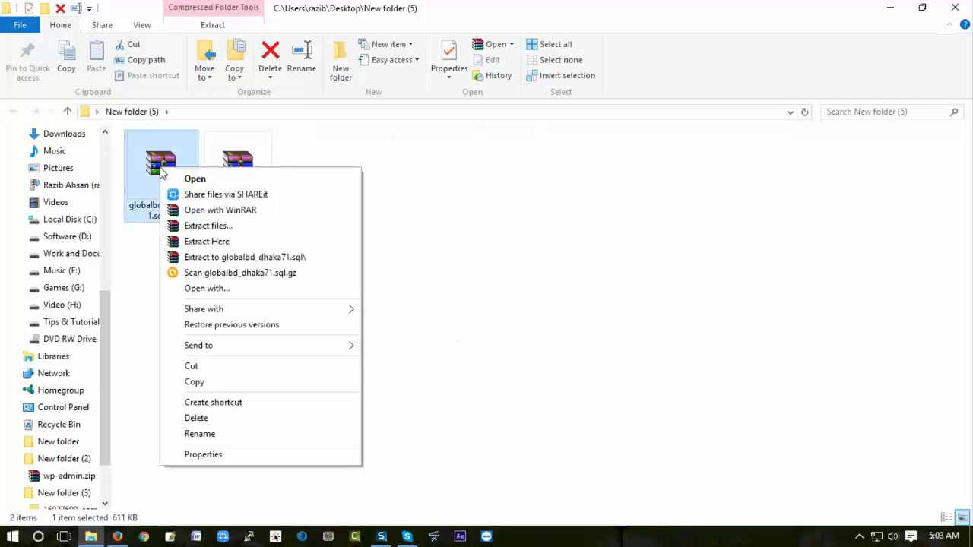
pyautogui.click(199, 241)
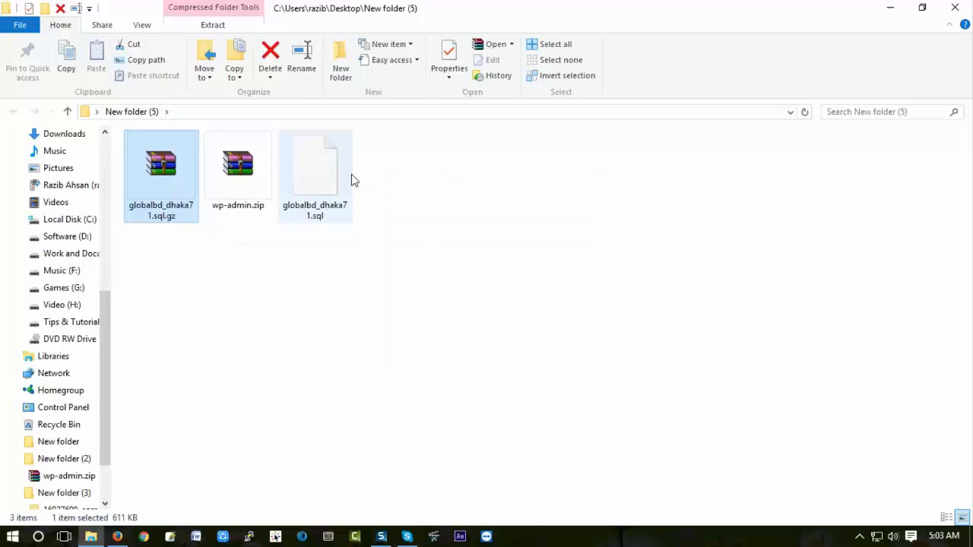
pyautogui.click(317, 161)
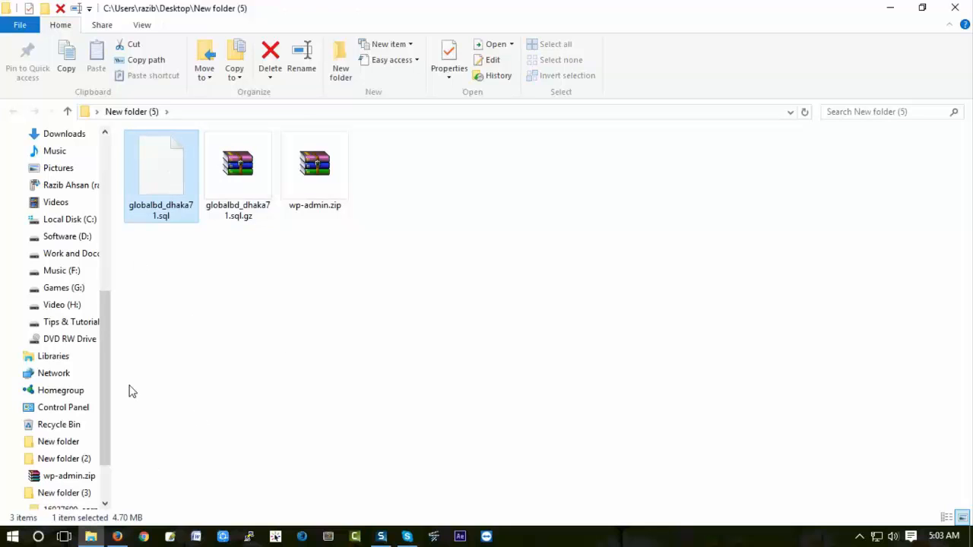
# Step: Back in phpMyAdmin, import globalbd_dhaka71.sql from the desktop's New folder (5) into the globalbd_dhaka71 database in SQL format
pyautogui.click(117, 536)
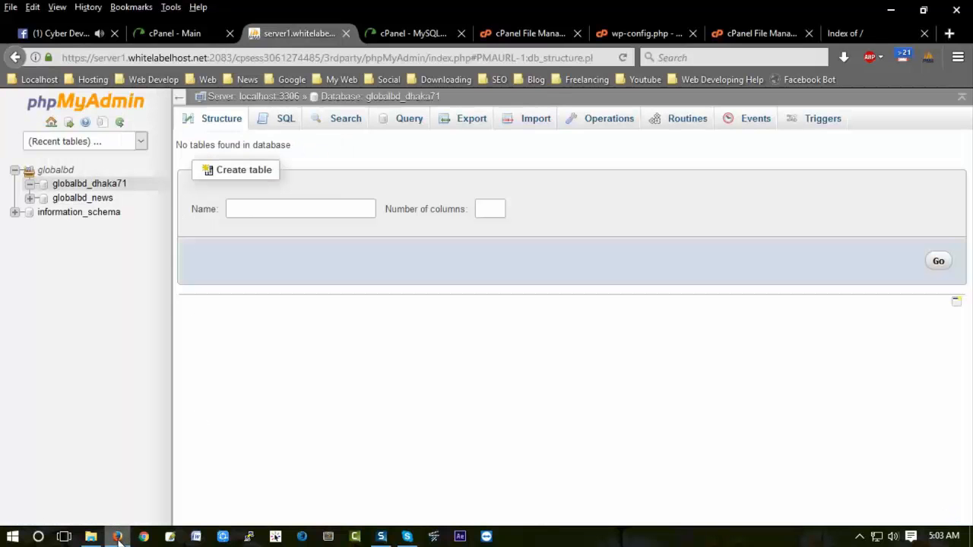
pyautogui.click(535, 123)
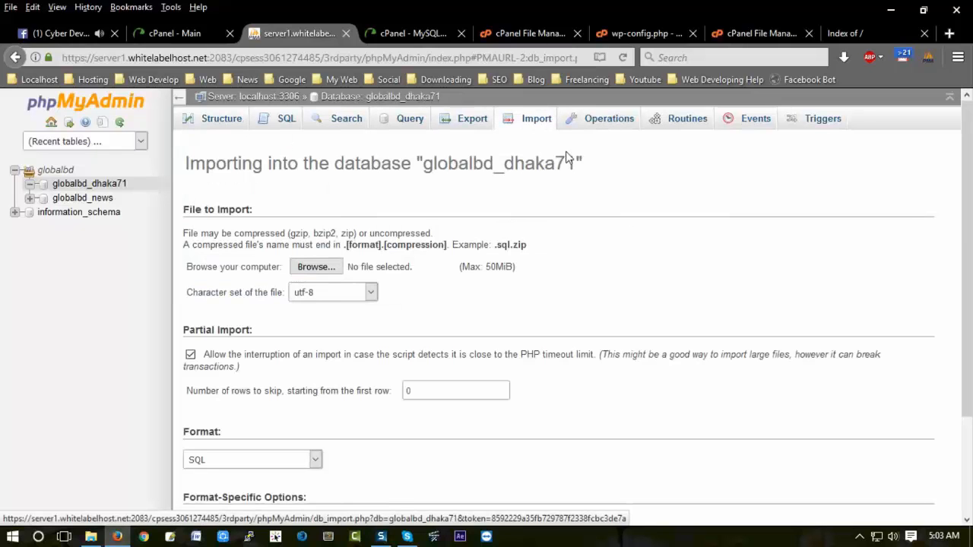
pyautogui.click(316, 267)
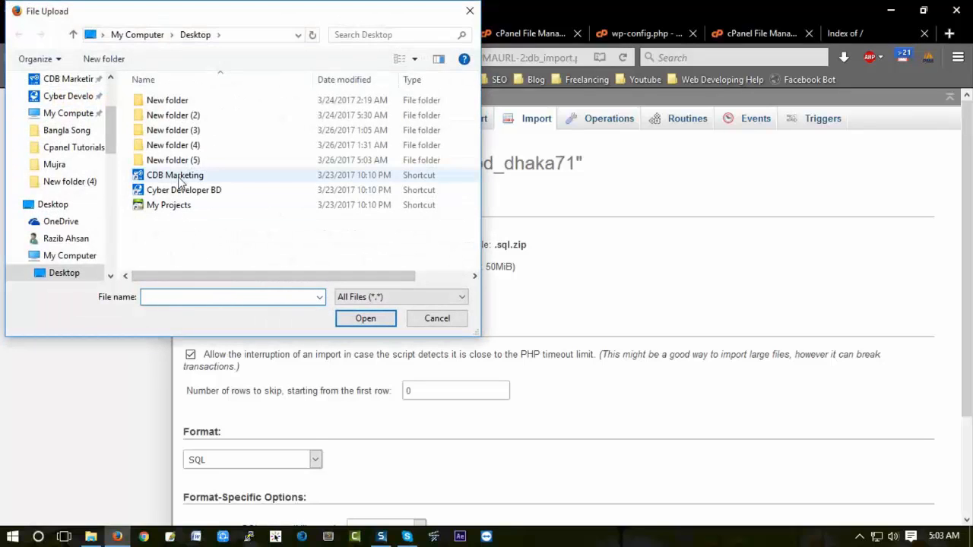
pyautogui.doubleClick(182, 160)
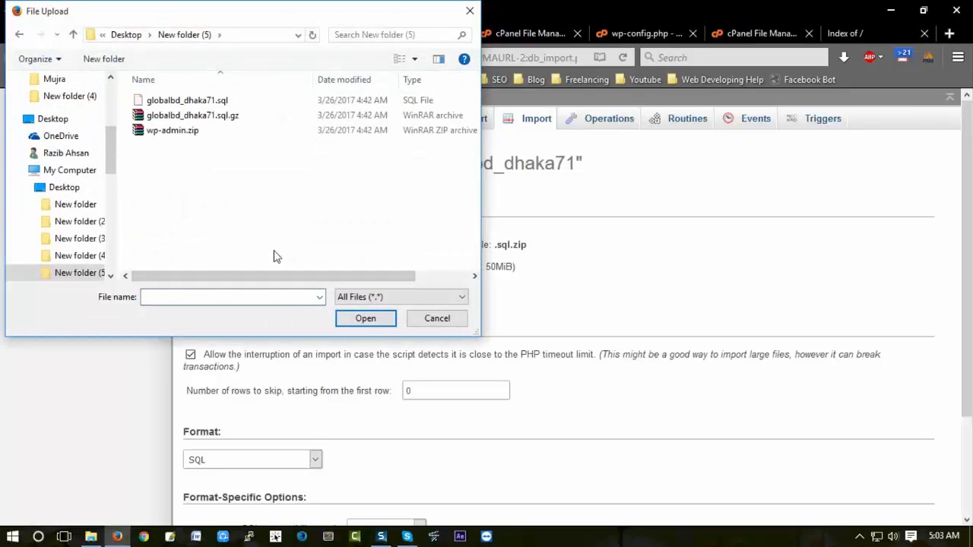
pyautogui.click(198, 104)
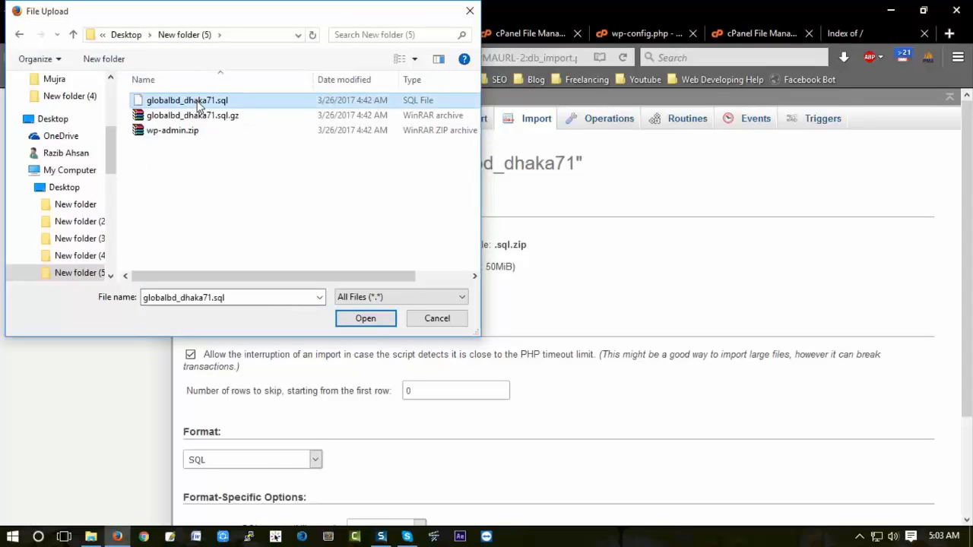
pyautogui.click(364, 318)
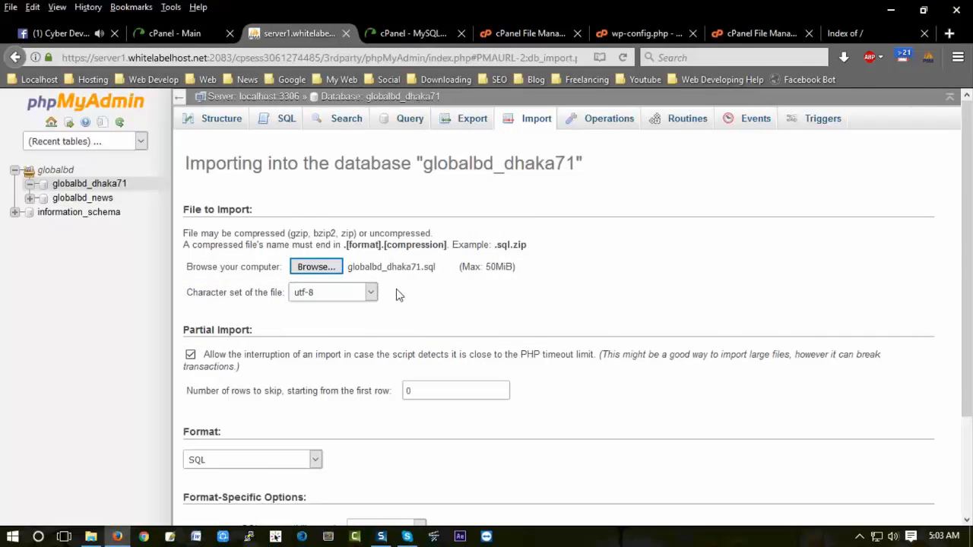
pyautogui.scroll(-3, 398, 294)
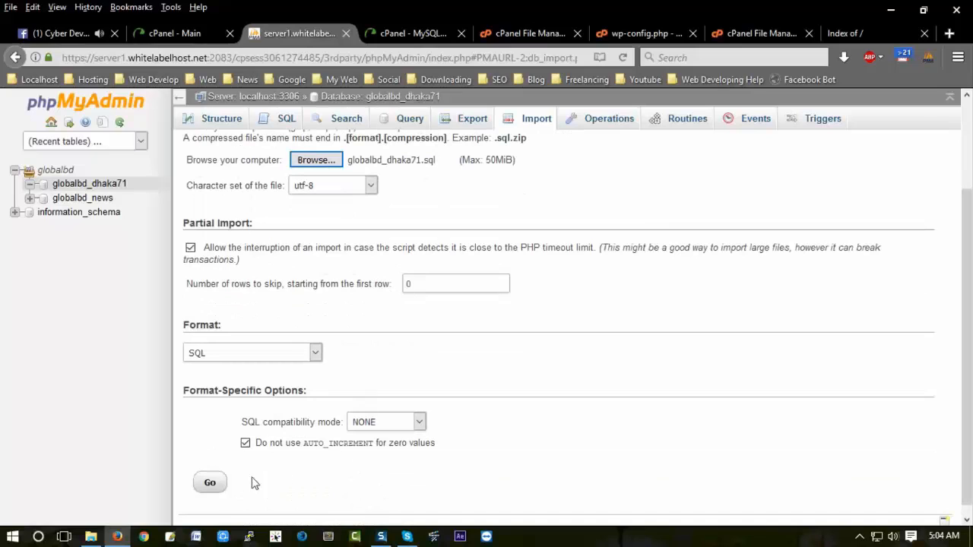
pyautogui.click(211, 485)
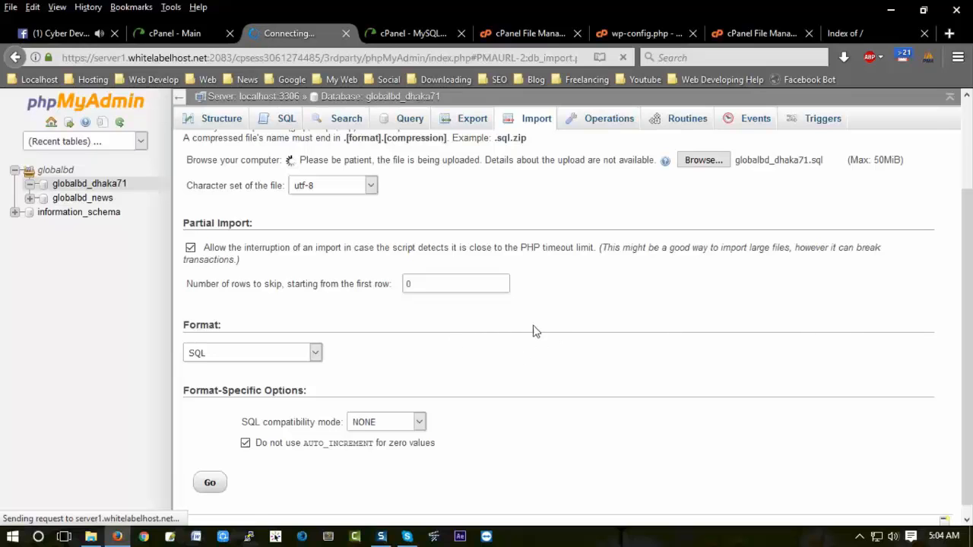
pyautogui.scroll(3, 538, 318)
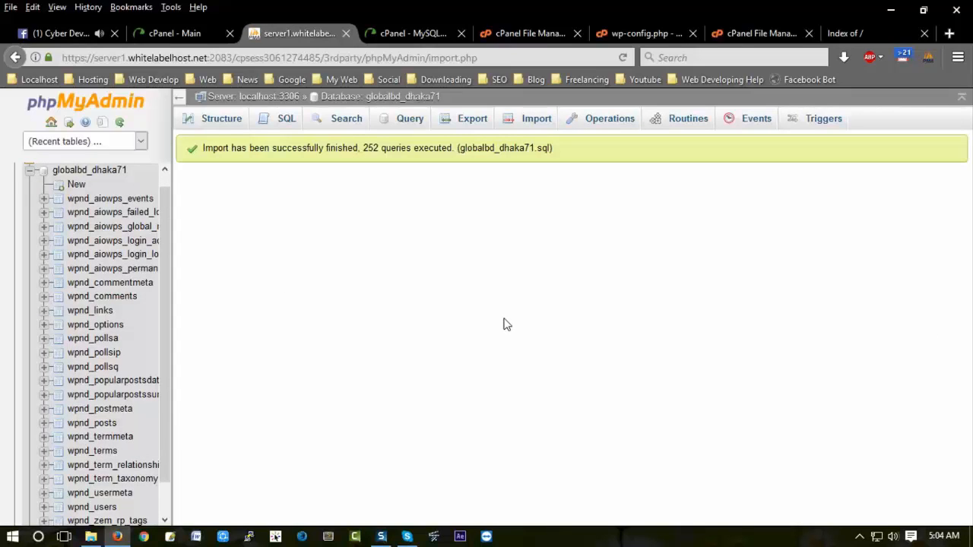
# Step: Reload dhaka71.com in its open browser tab and look over the site's homepage
pyautogui.click(854, 28)
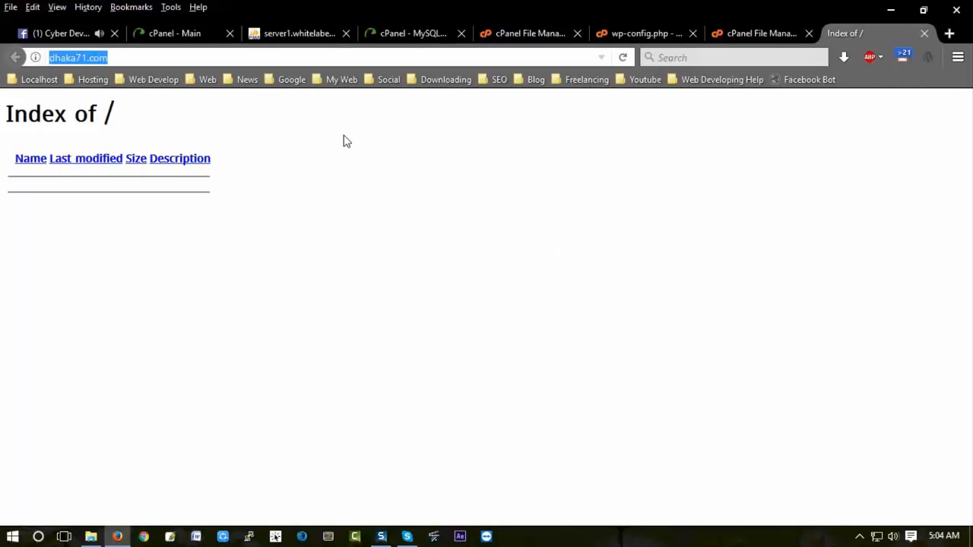
pyautogui.click(623, 58)
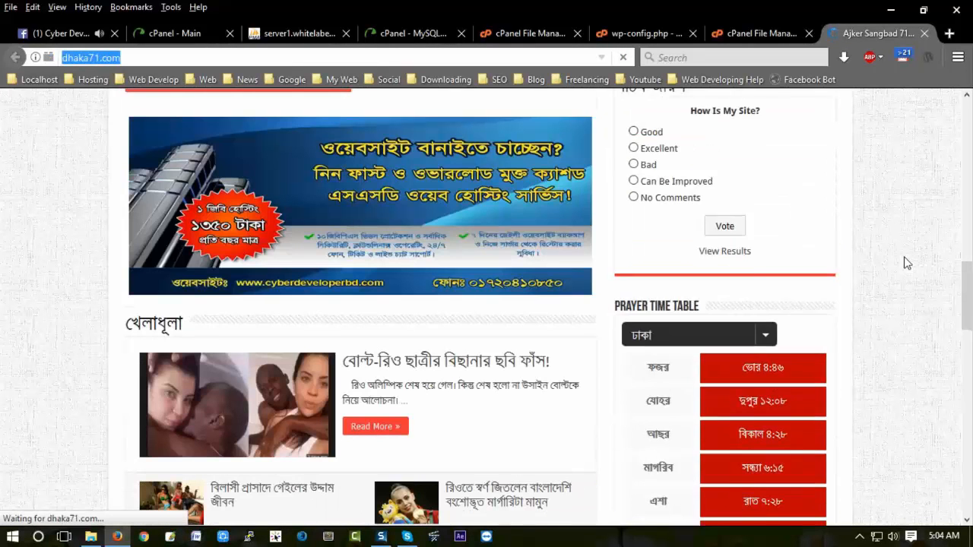
pyautogui.scroll(8, 904, 262)
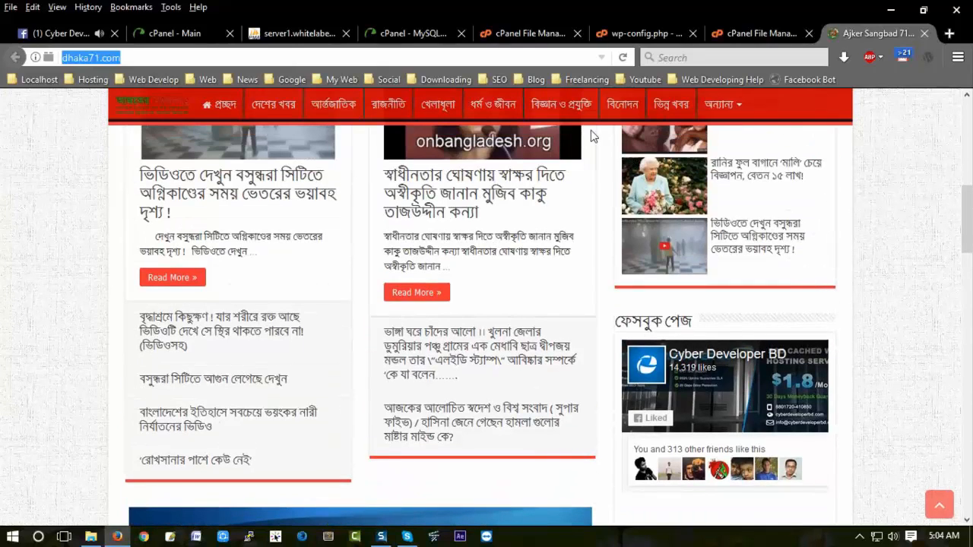
# Step: Close the MySQL Databases and phpMyAdmin pages and return to the cPanel main page
pyautogui.click(426, 32)
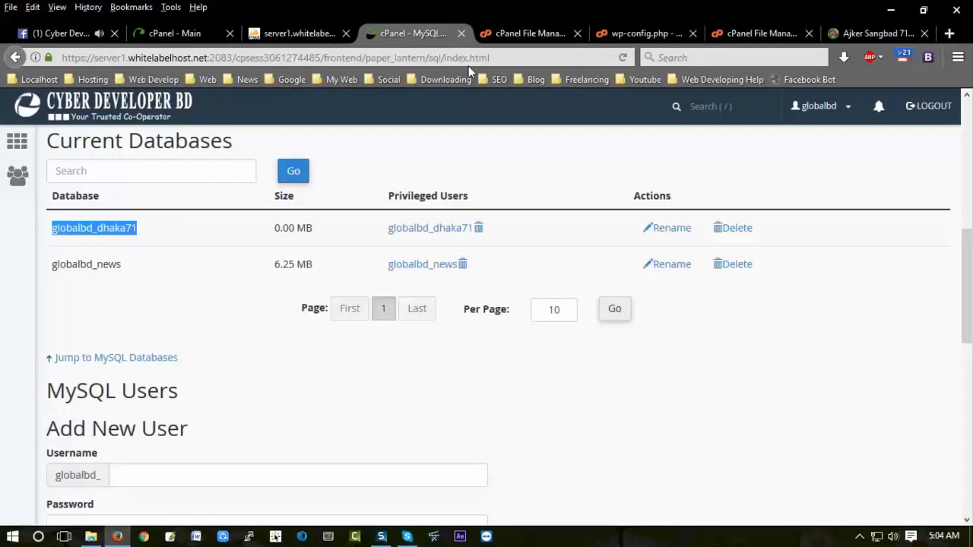
pyautogui.click(461, 33)
pyautogui.click(325, 34)
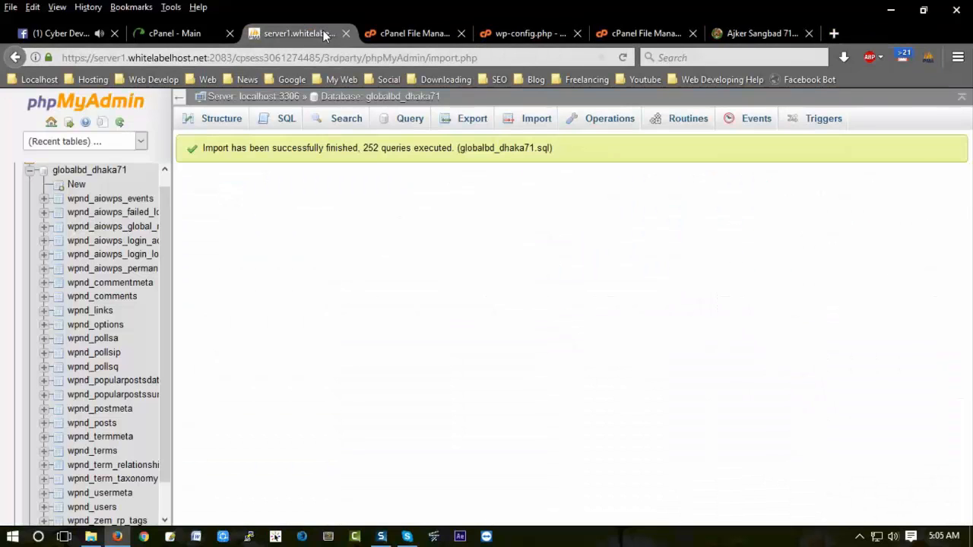
pyautogui.click(346, 33)
pyautogui.click(175, 32)
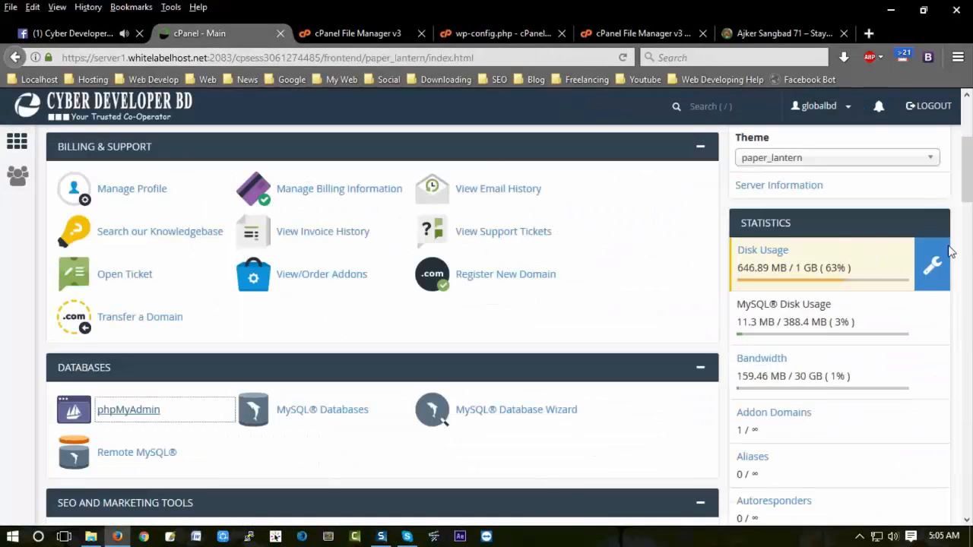